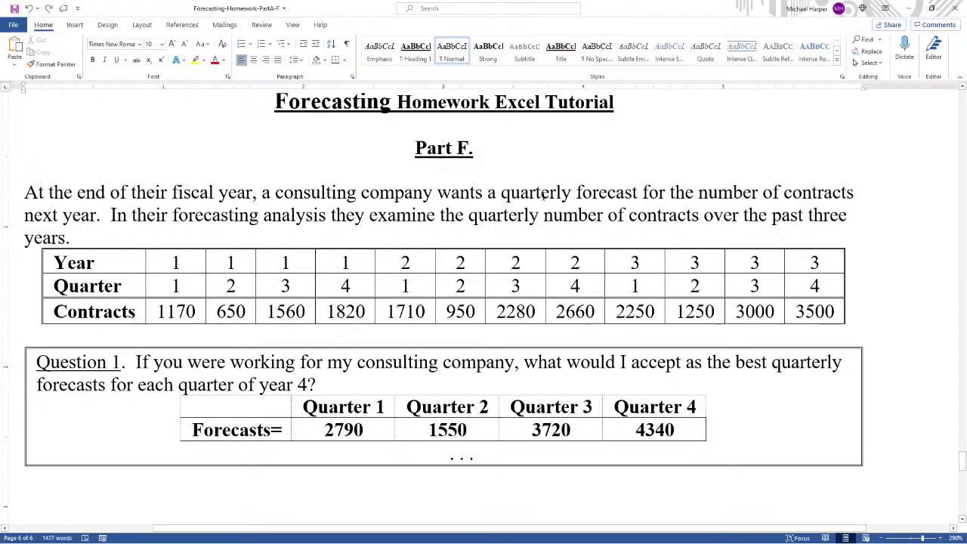
Review the Part F problem statement, its quarterly contracts data table and the wording of Question 1
drag(502, 193, 855, 193)
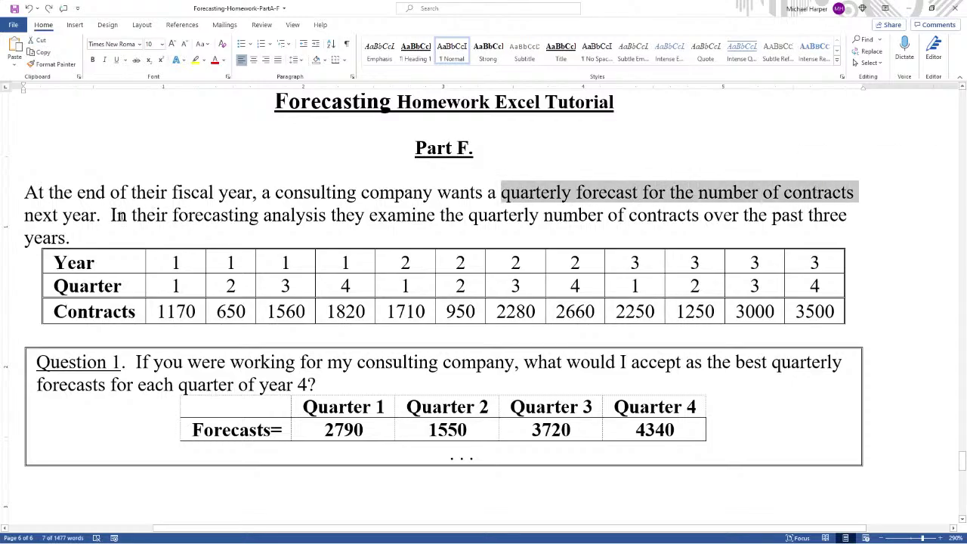
drag(121, 216, 853, 215)
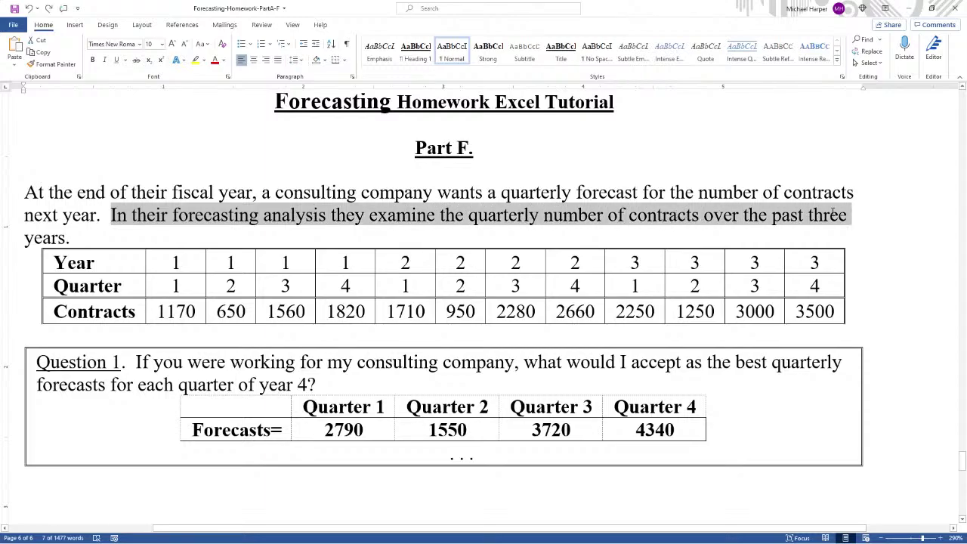
drag(133, 273, 852, 319)
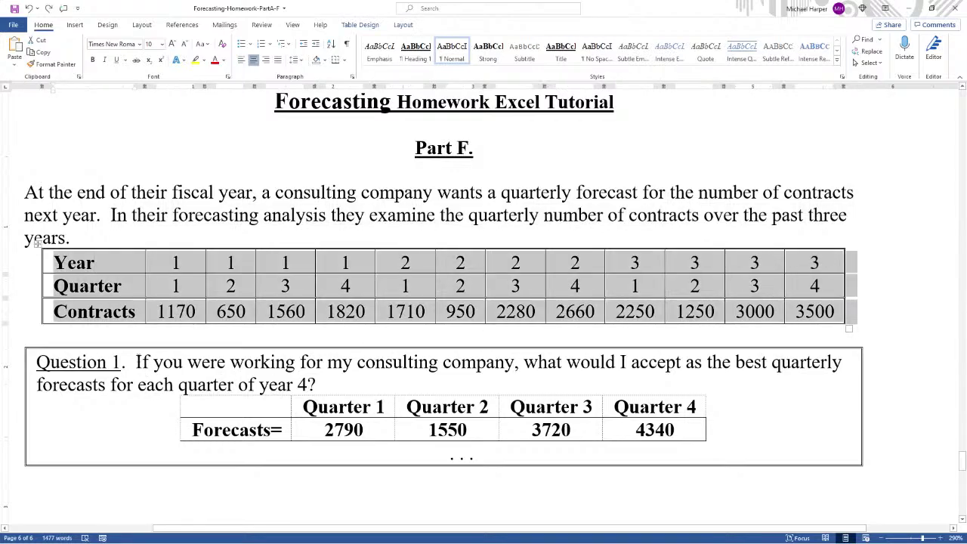
drag(136, 362, 307, 382)
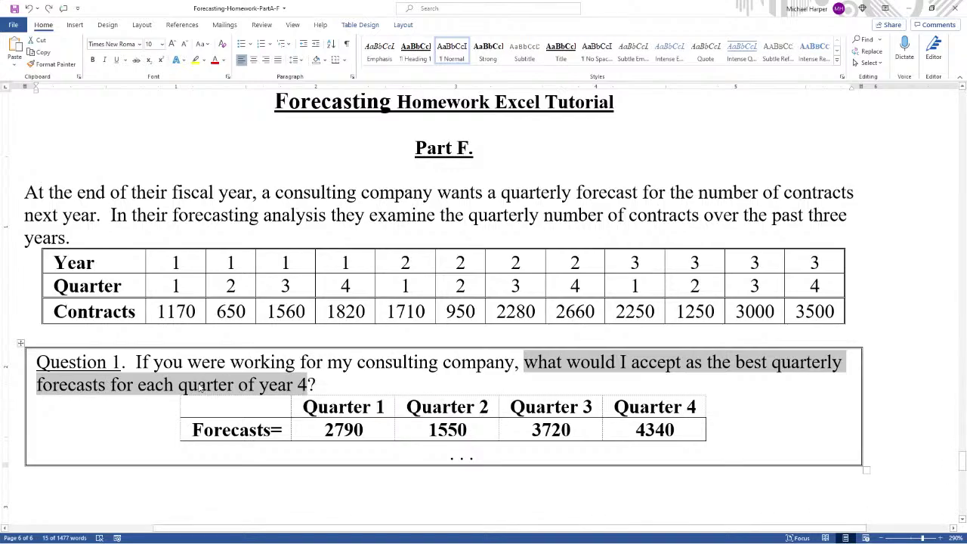
drag(133, 363, 515, 364)
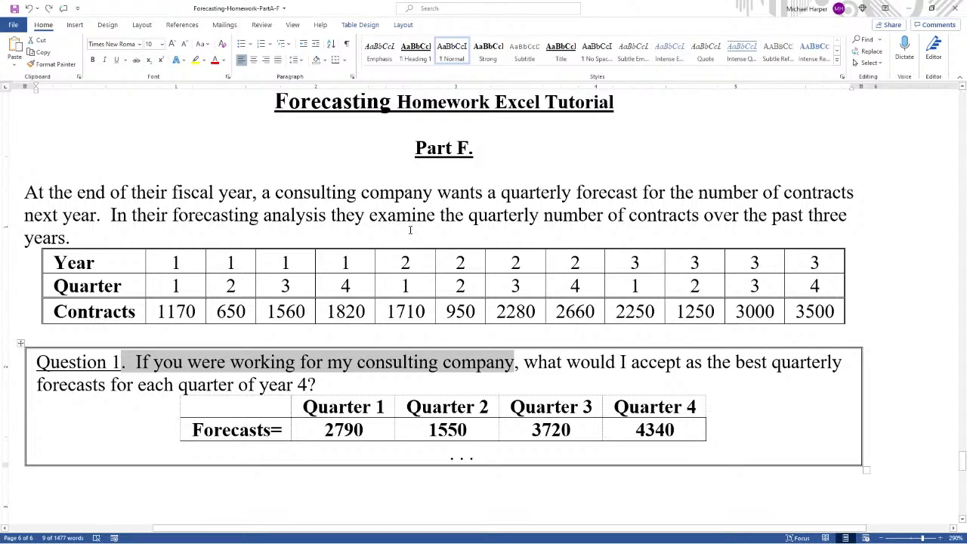
Copy the Year, Quarter and Contracts table into a blank Excel workbook, placing it at cell C3 of the maximized window
drag(115, 261, 807, 310)
key(ctrl+c)
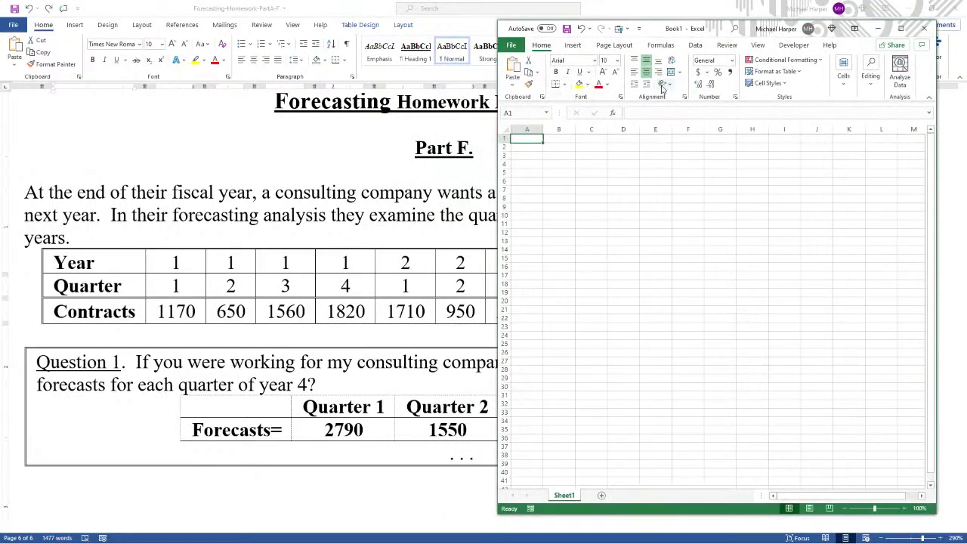
click(900, 29)
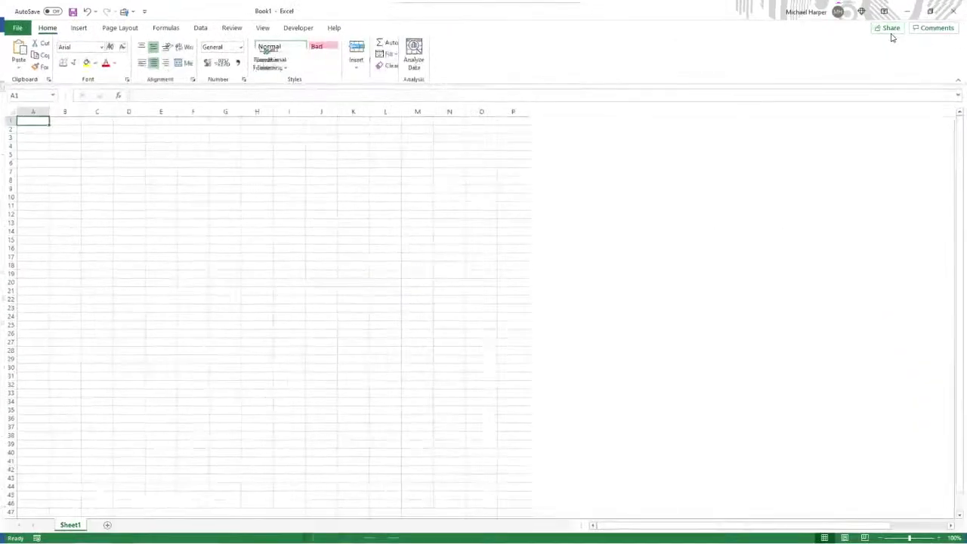
click(94, 138)
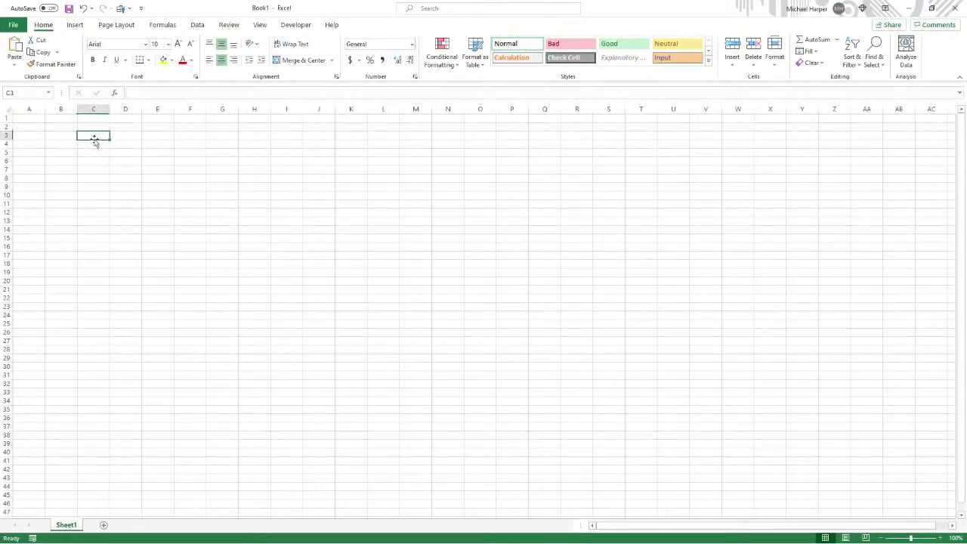
key(ctrl+v)
Copy the table in C3:O5 and paste only its values at cell C8
key(ctrl+c)
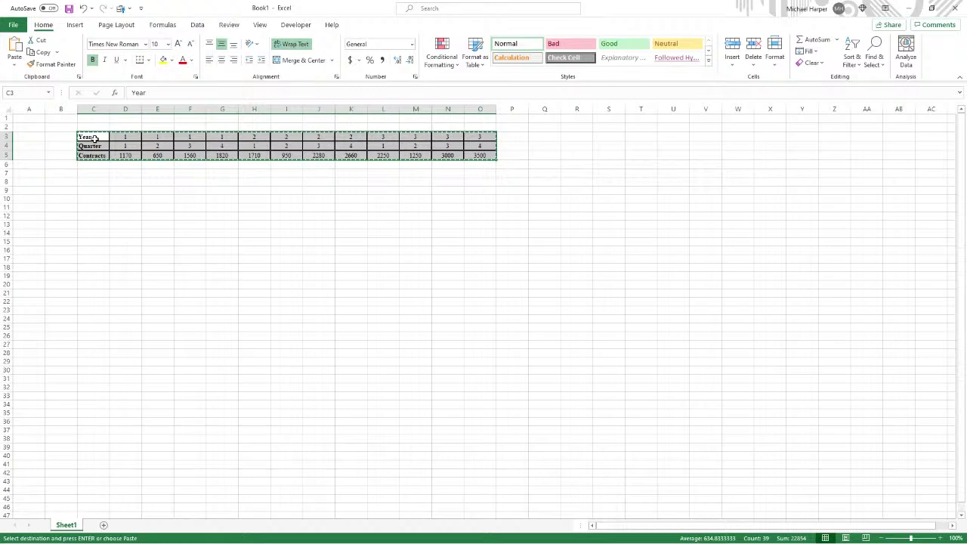
right_click(95, 139)
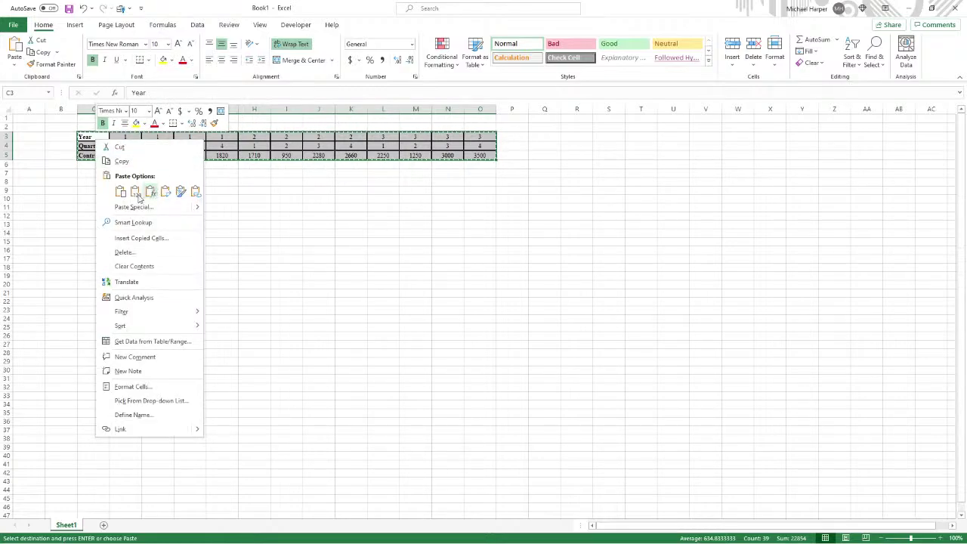
scroll(399, 307, up, 5)
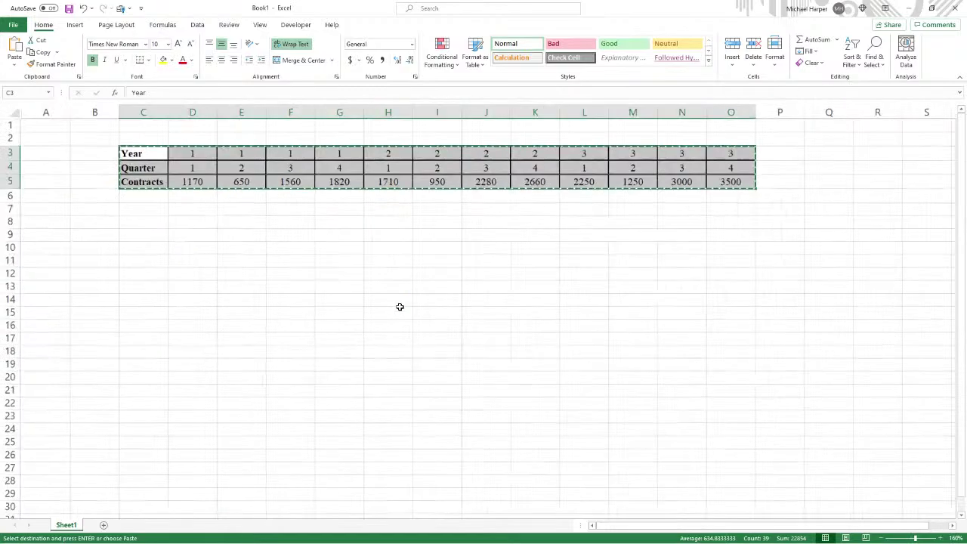
click(436, 306)
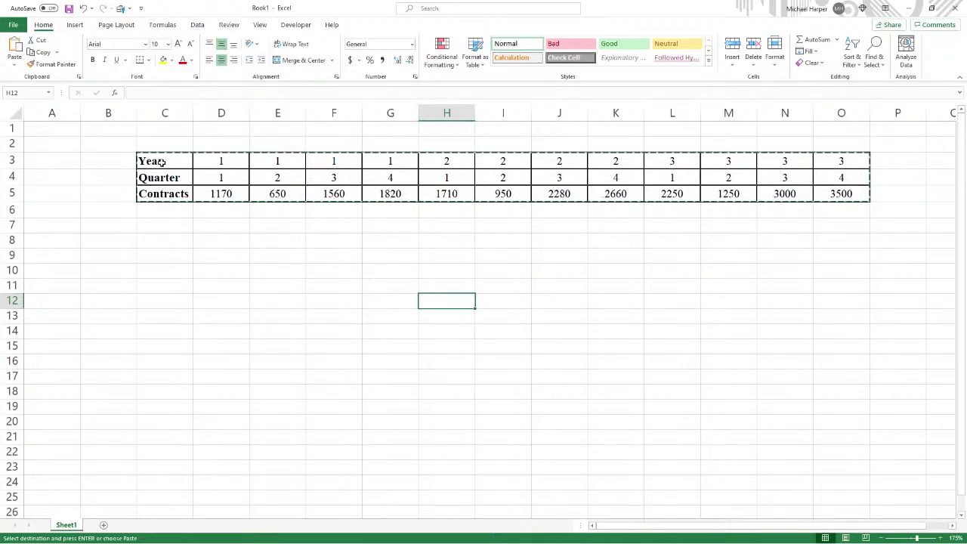
drag(161, 163, 831, 195)
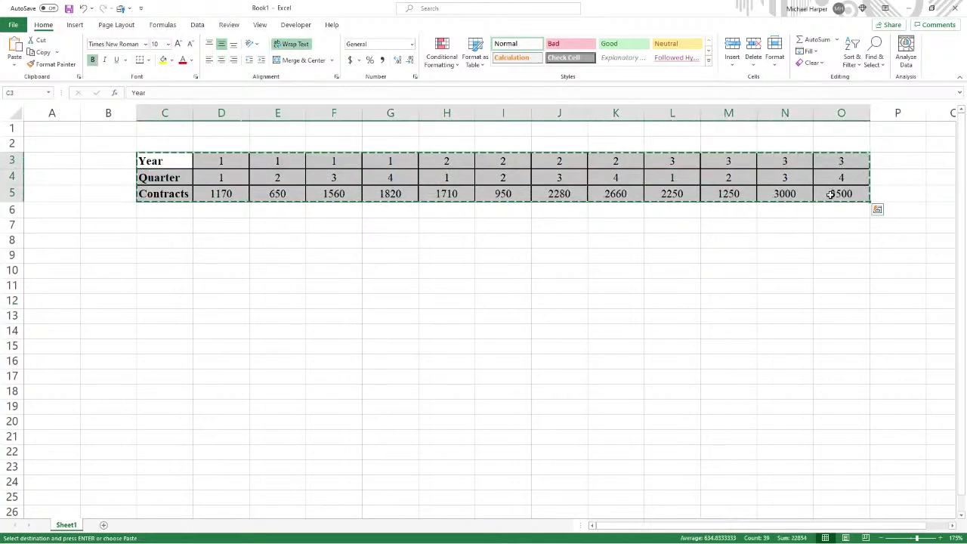
click(161, 240)
right_click(161, 242)
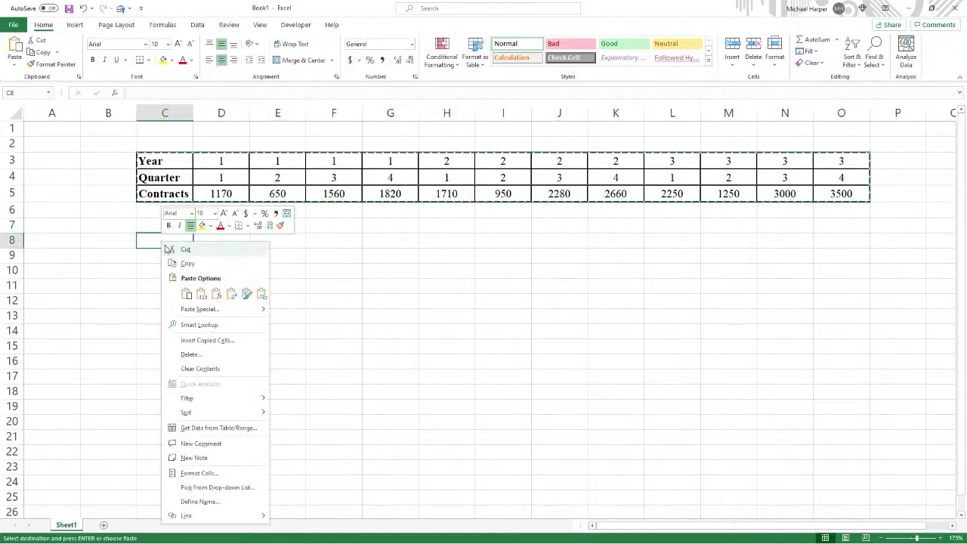
click(201, 293)
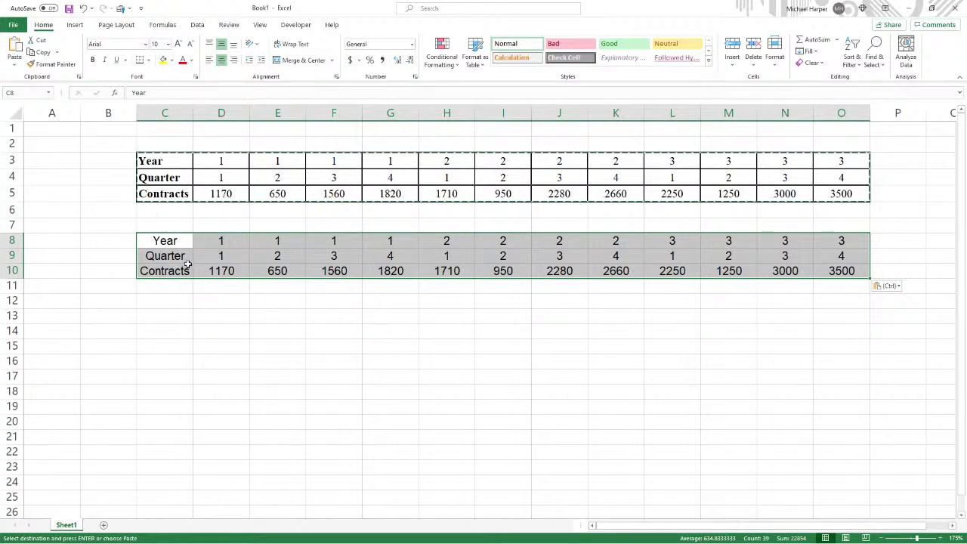
Move the unformatted Contracts row down to row 11 and start a "Time" row in C10 with 1 in D10
drag(168, 273, 823, 269)
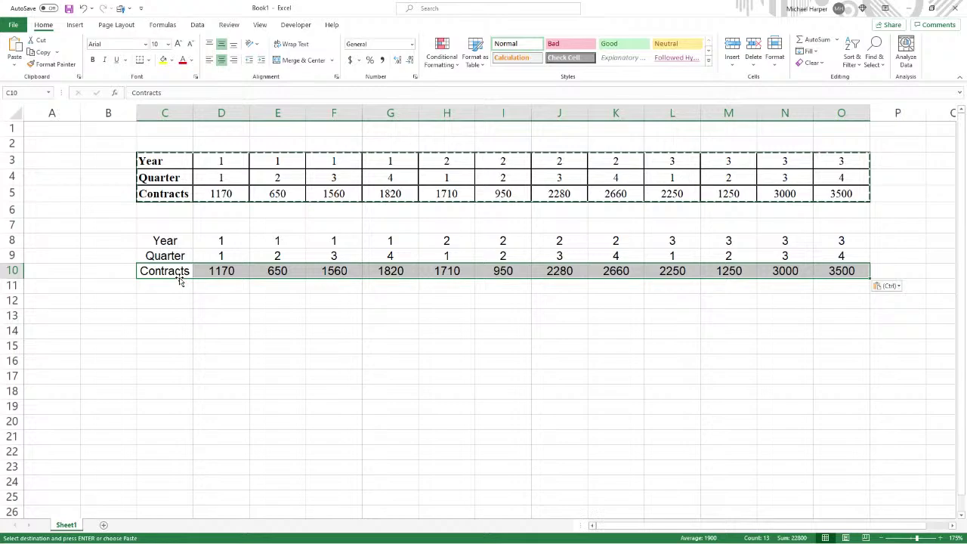
drag(182, 278, 179, 285)
click(164, 272)
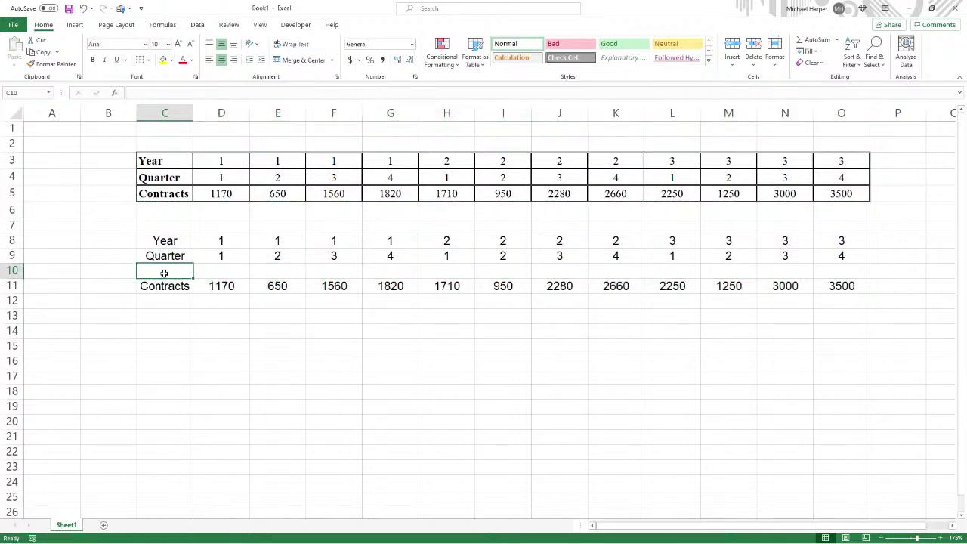
text(Time)
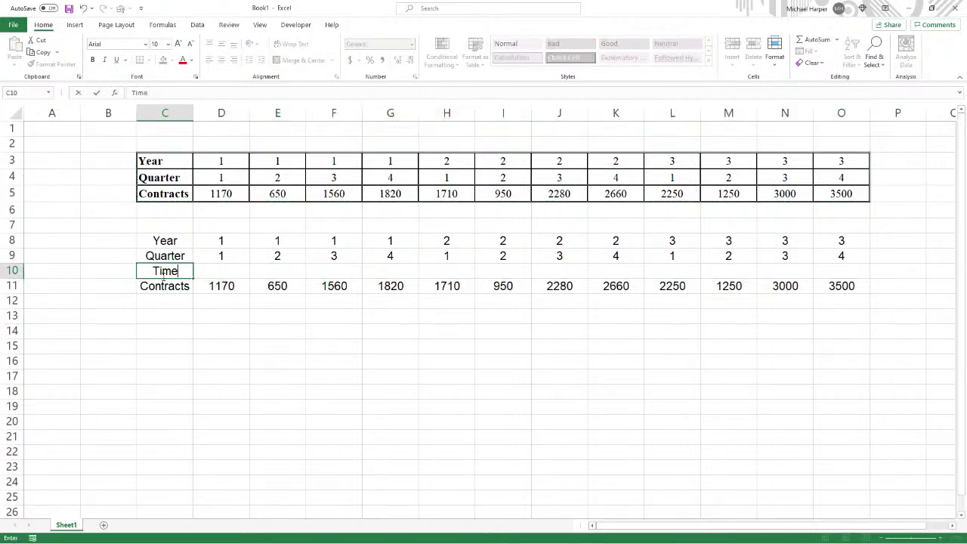
key(Tab)
text(1)
key(Tab)
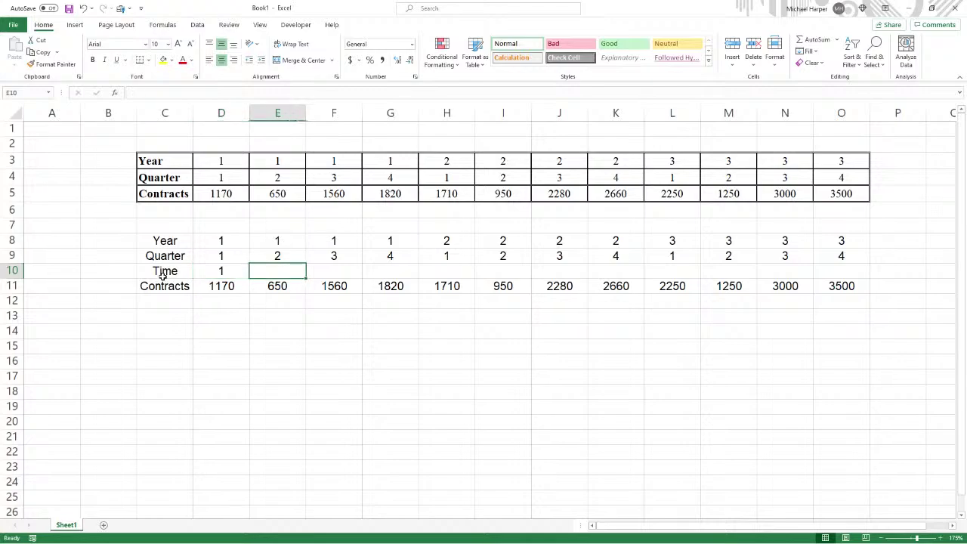
Enter the formula =1+D10 in E10 and fill it across the Time row to O10
text(=1=)
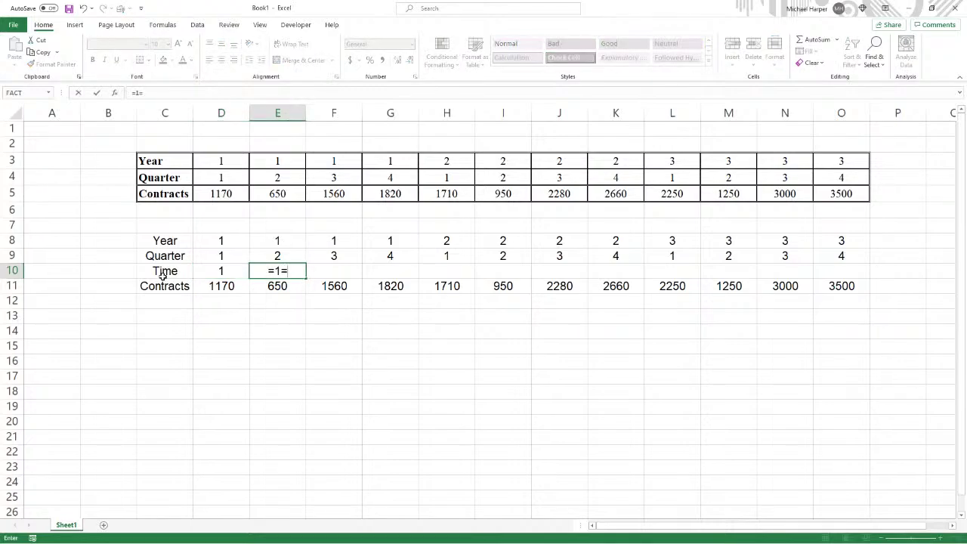
key(BackSpace)
text(+)
click(214, 273)
key(Return)
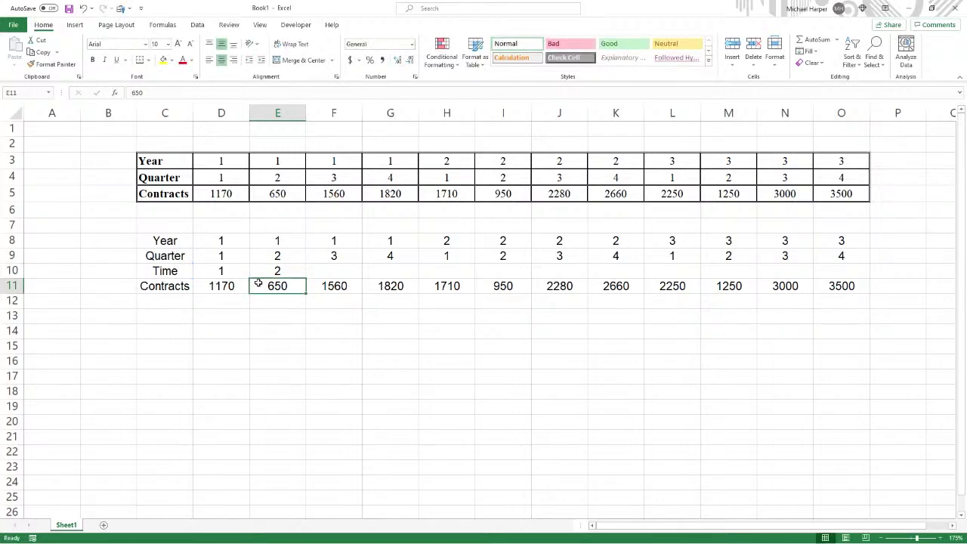
click(287, 270)
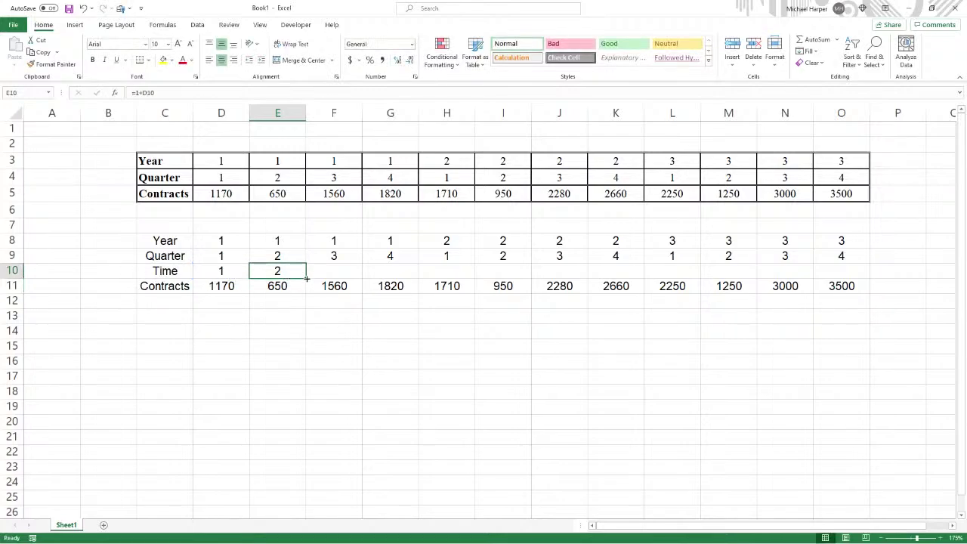
drag(306, 278, 854, 272)
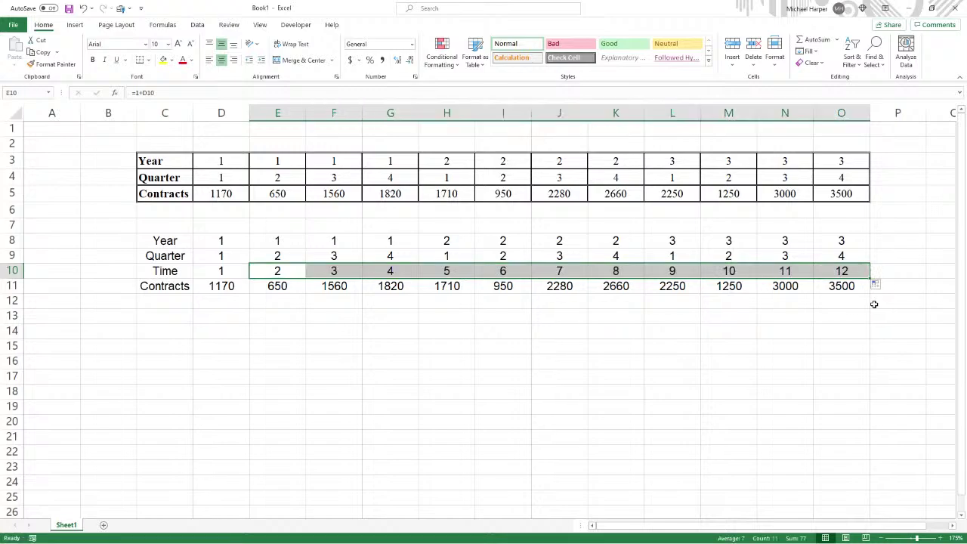
Insert a scatter chart with straight lines and markers from the Time and Contracts values in D10:O11
drag(224, 274, 842, 284)
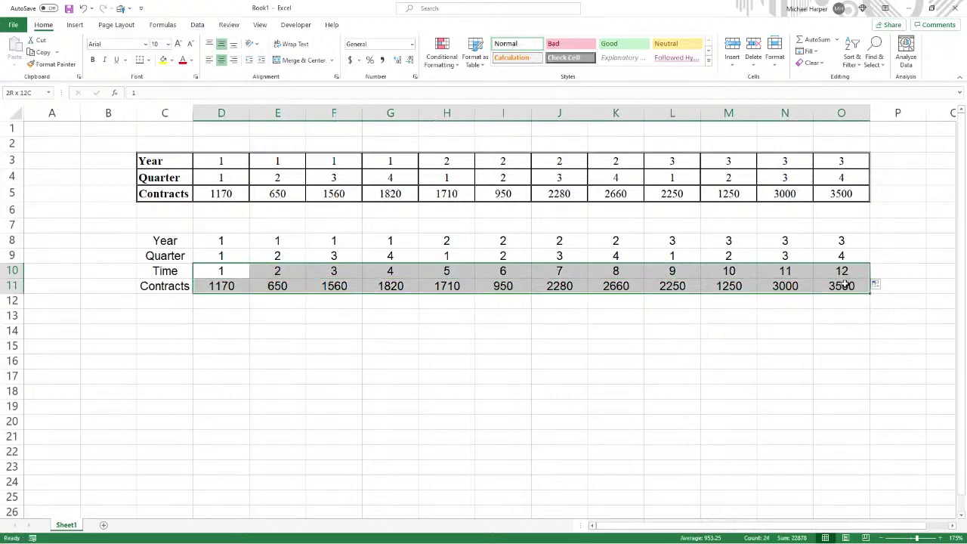
click(75, 25)
click(466, 63)
click(475, 126)
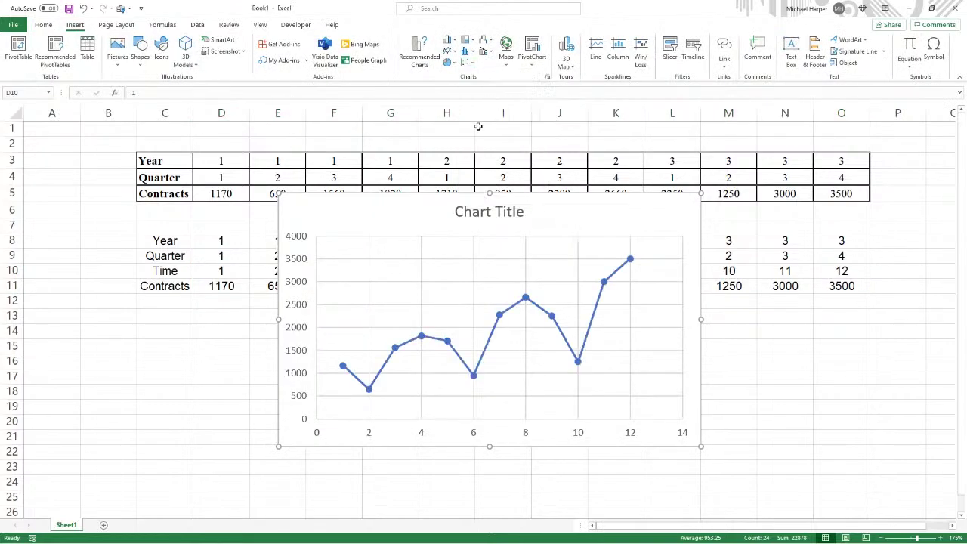
Shrink the chart and move it beside the data so that it starts near the end of column O
drag(418, 192, 637, 211)
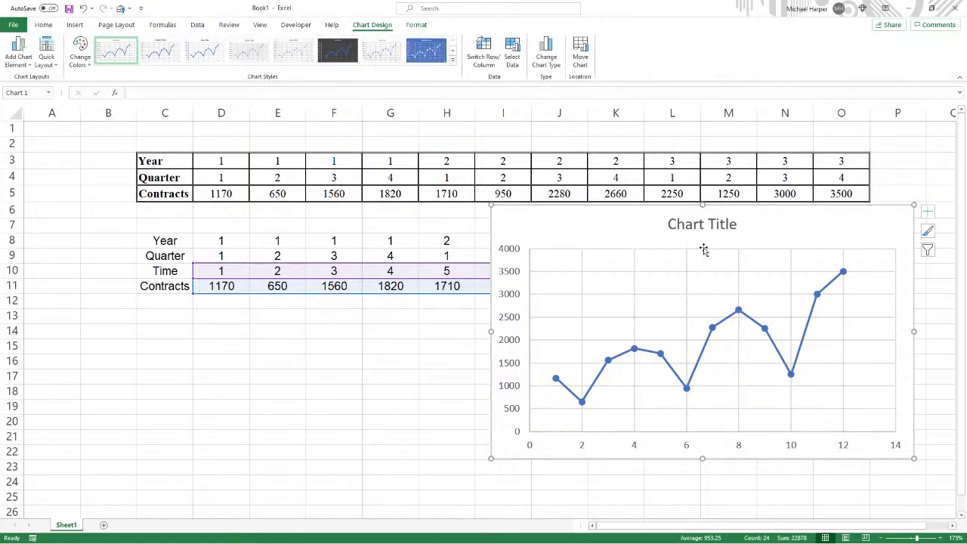
drag(564, 208, 601, 219)
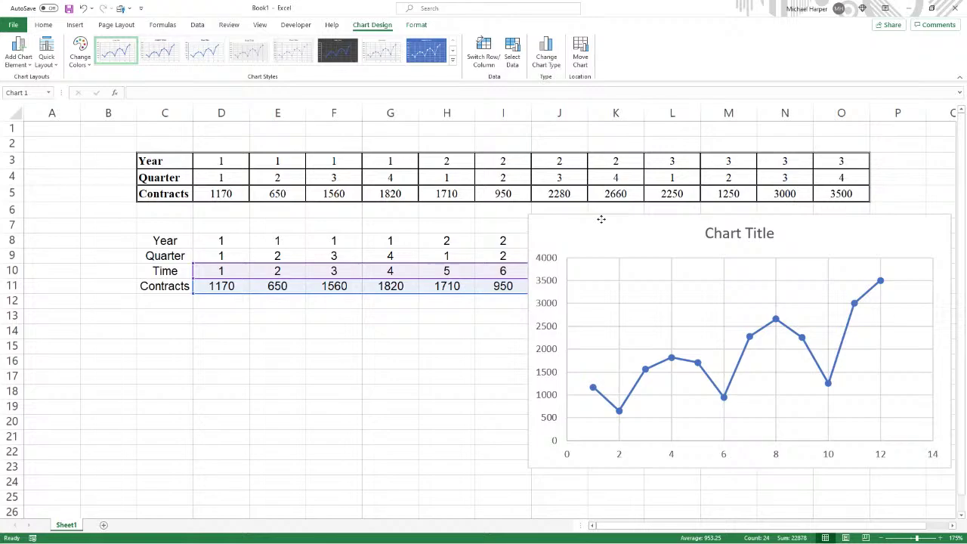
click(330, 336)
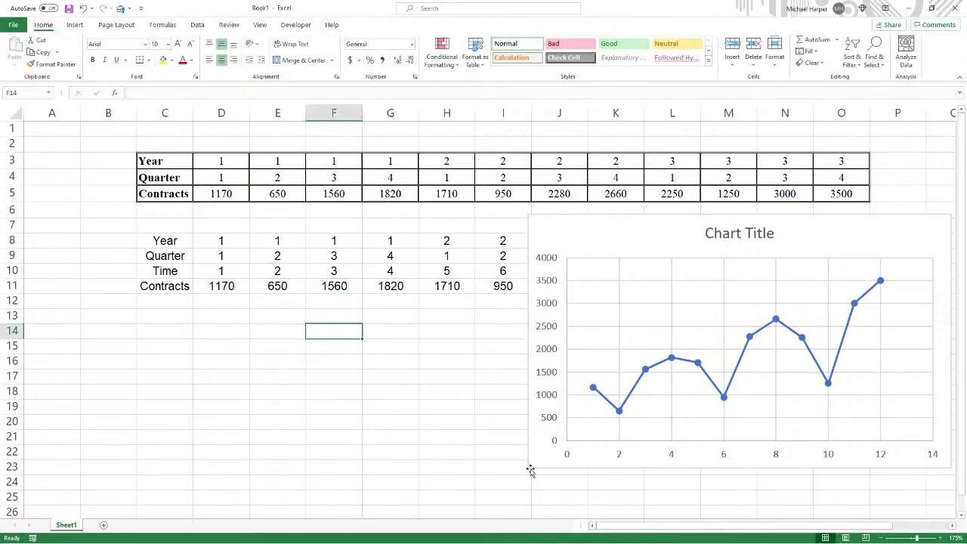
click(530, 467)
drag(529, 467, 624, 346)
drag(622, 232, 864, 234)
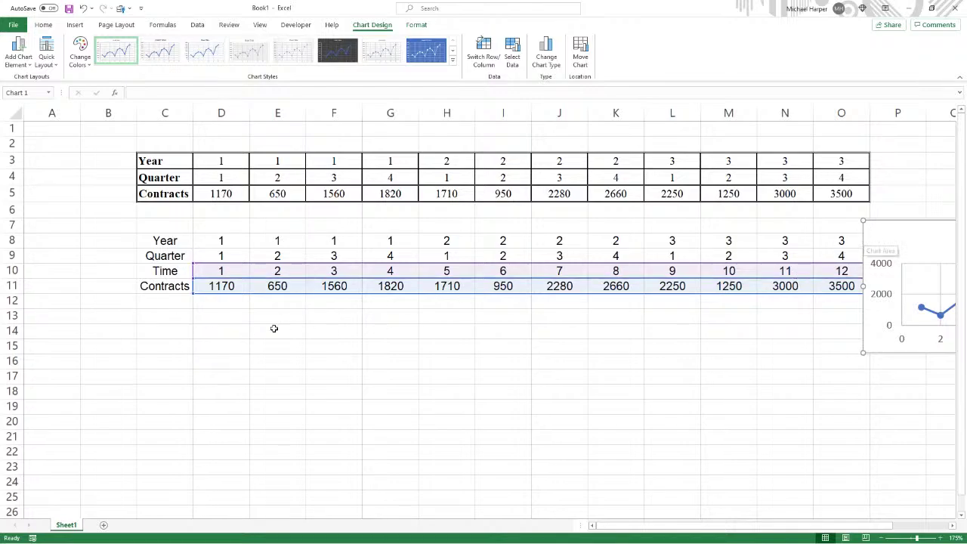
Copy the original table C3:O5 and paste it with its formatting at cell C14
click(168, 317)
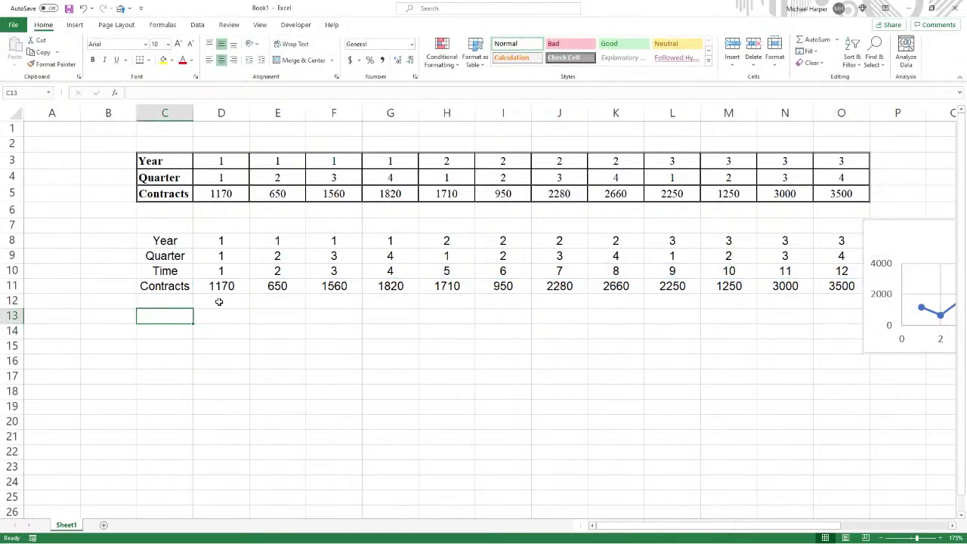
drag(177, 161, 834, 193)
key(ctrl+c)
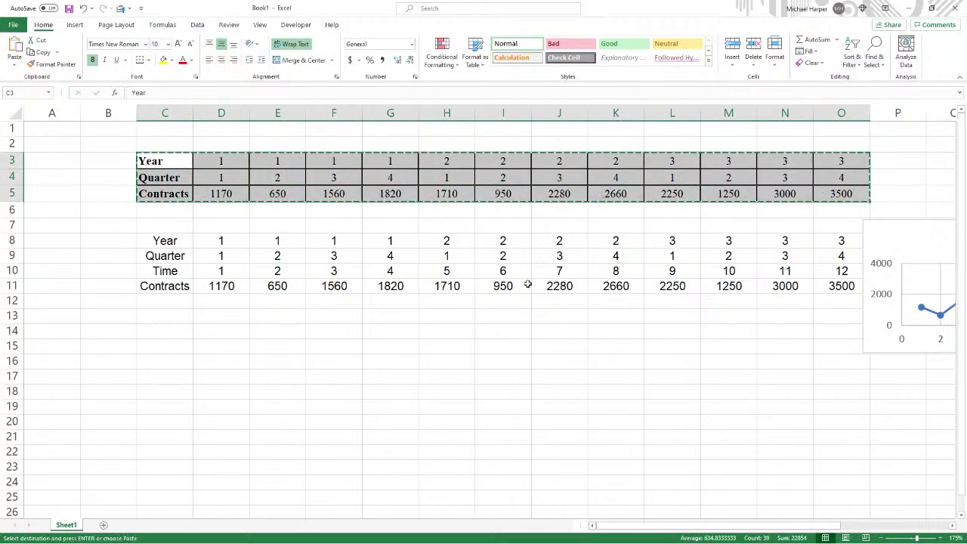
click(167, 330)
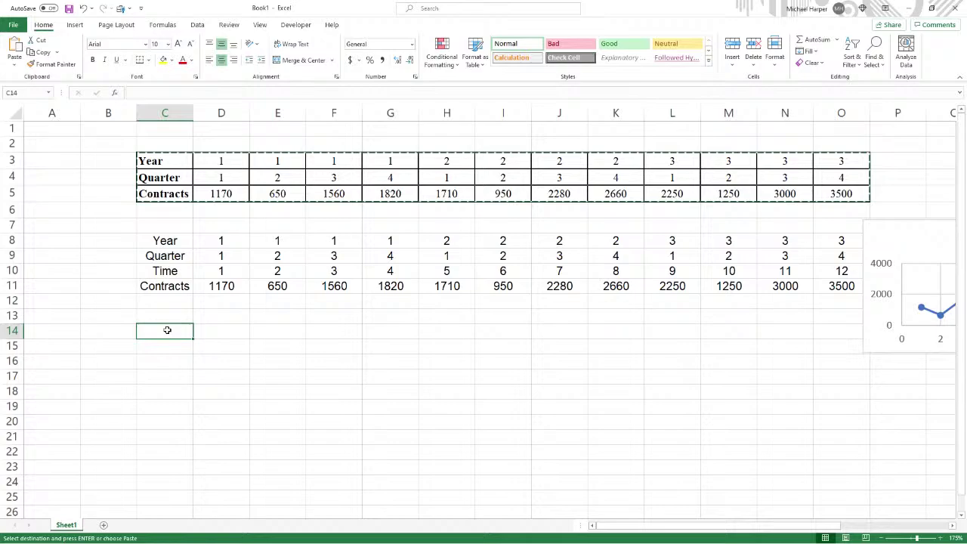
right_click(167, 330)
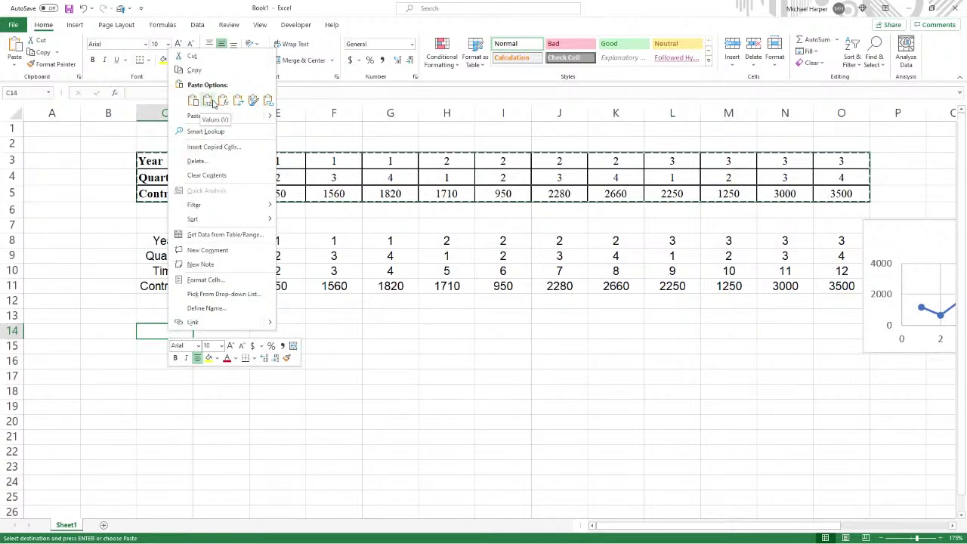
click(190, 110)
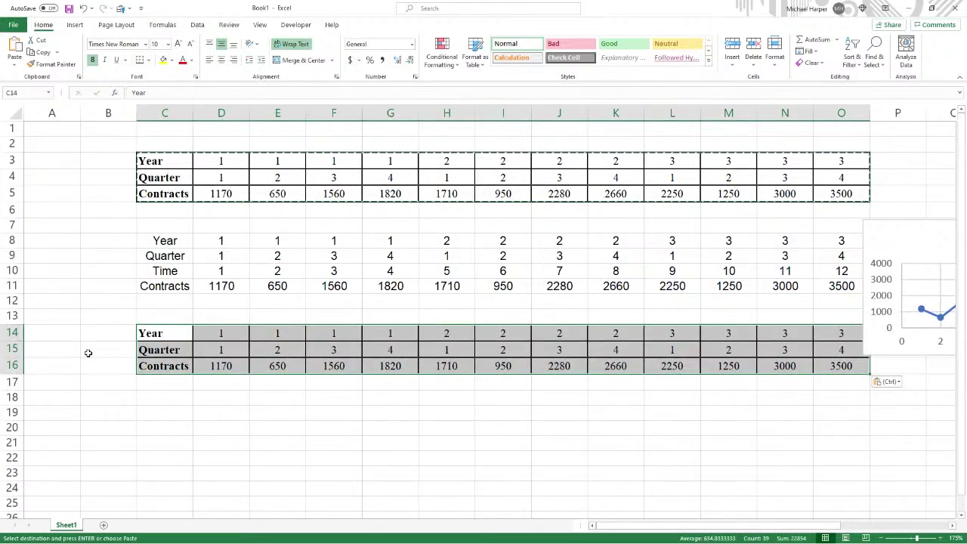
click(452, 366)
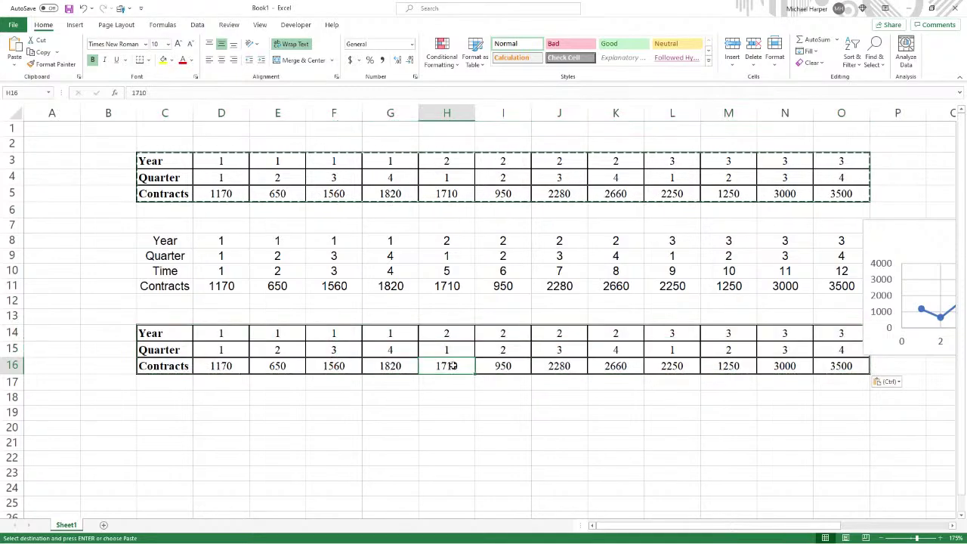
Move the year 2 contracts from H16:K16 to D17:G17 and the year 3 contracts from L16:O16 to D18:G18
drag(451, 366, 838, 362)
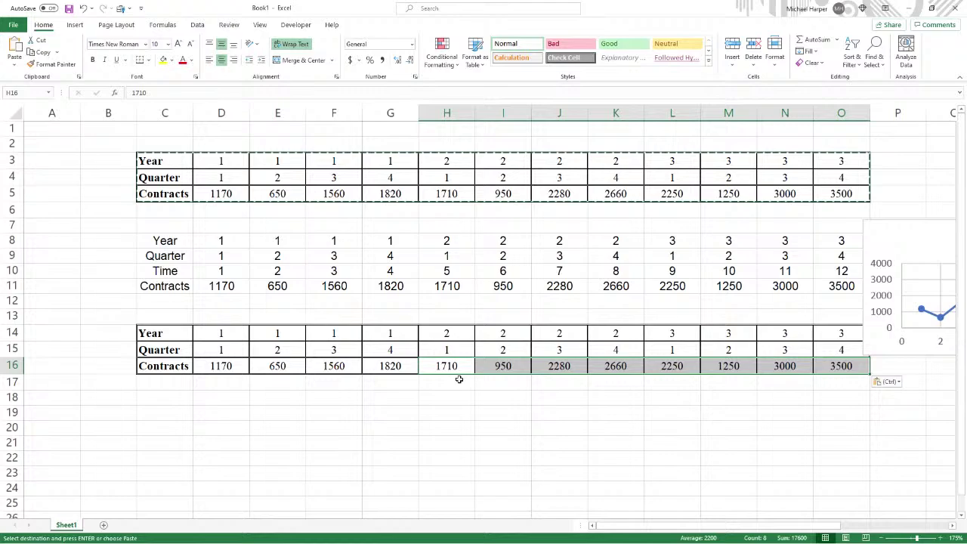
drag(459, 378, 236, 393)
drag(454, 383, 613, 383)
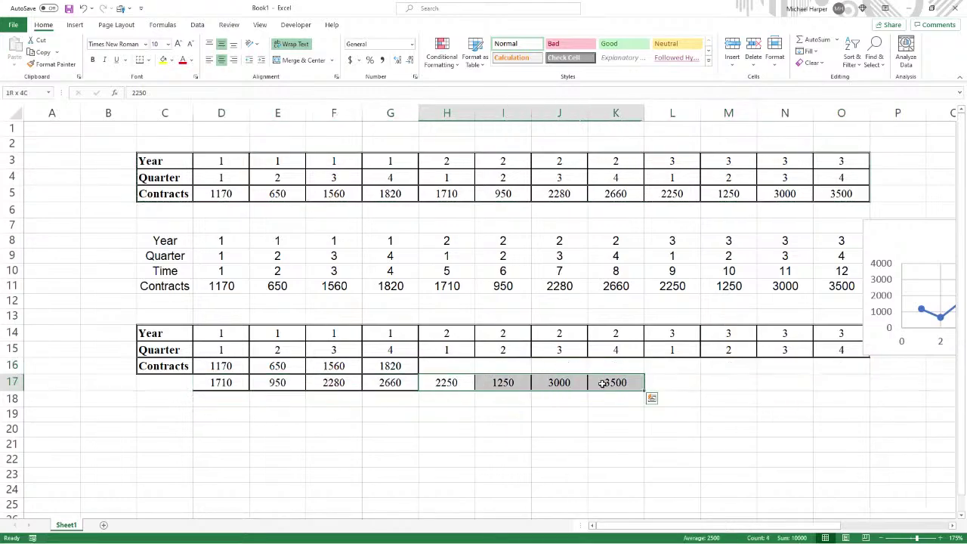
drag(463, 394, 242, 402)
Enter the row label Year1 in each of the cells C16, C17 and C18
click(167, 368)
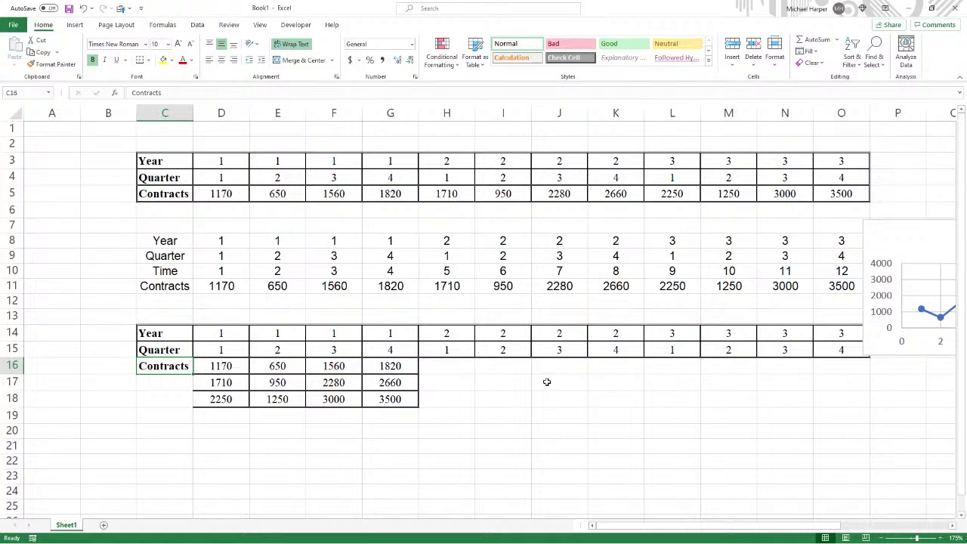
text(Year)
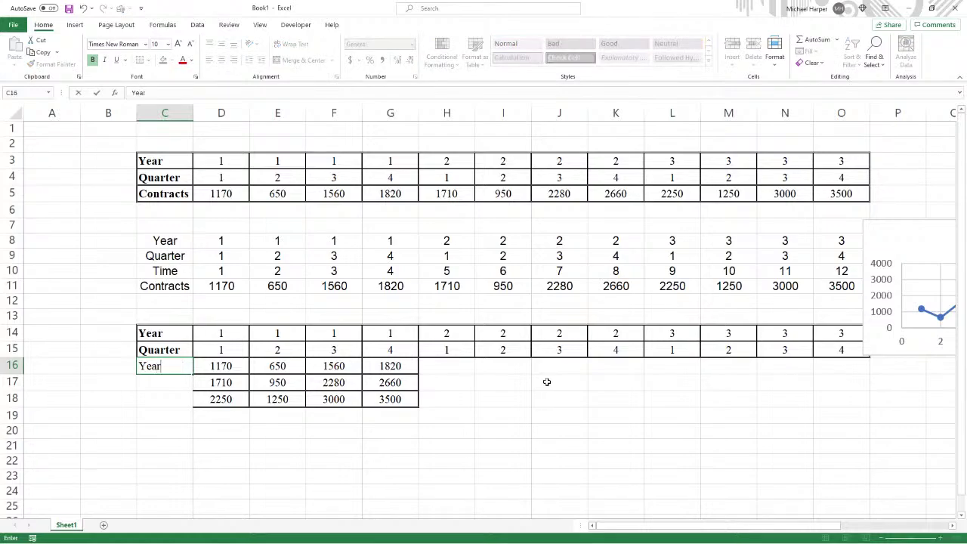
text(1)
key(Return)
text(Year1)
key(Return)
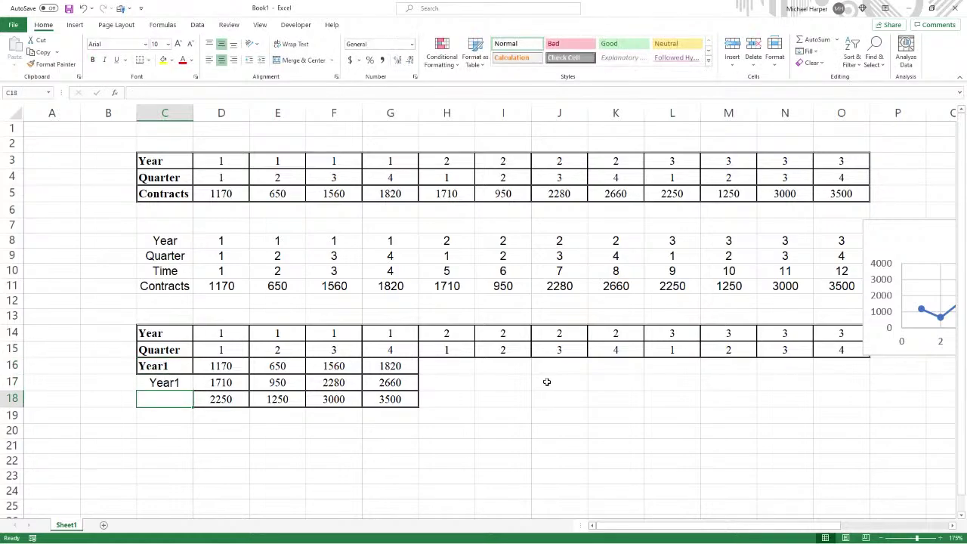
text(Year1)
key(Return)
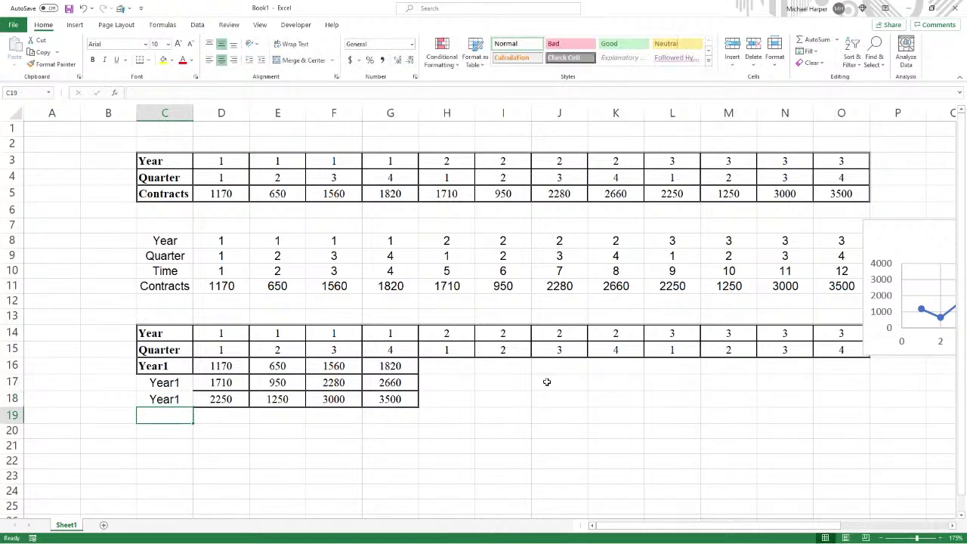
Edit the row labels so that C17 reads Year12 and C18 reads Year13
key(Up)
key(Up)
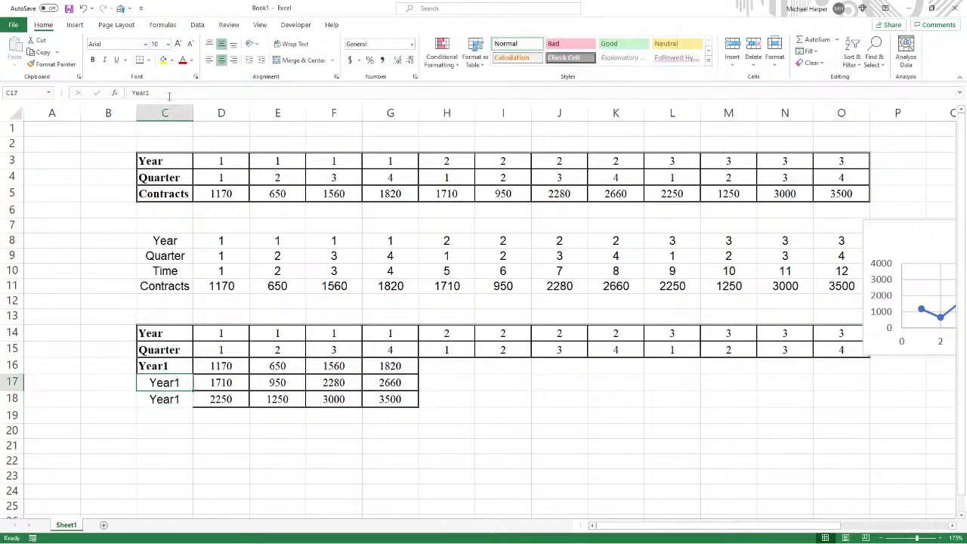
click(169, 93)
text(2)
key(Return)
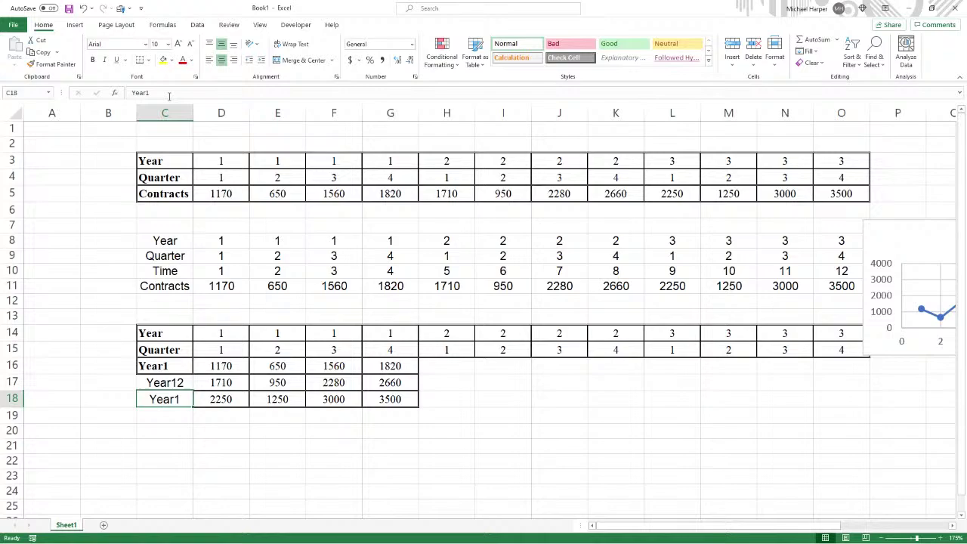
click(171, 92)
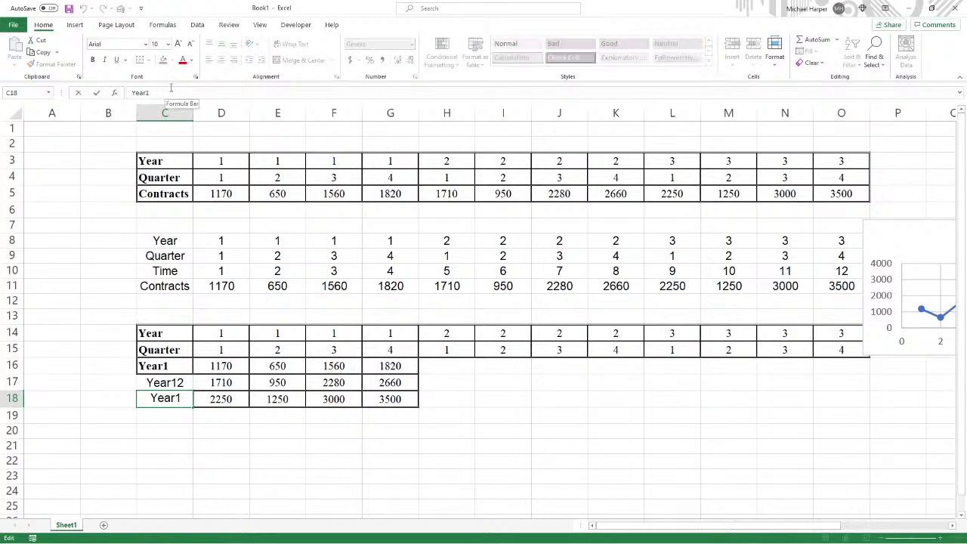
text(3)
key(Return)
Replace the quarter numbers in D15:G15 with the column headings Quarter1, Quarter2, Quarter3 and Quarter4
click(219, 344)
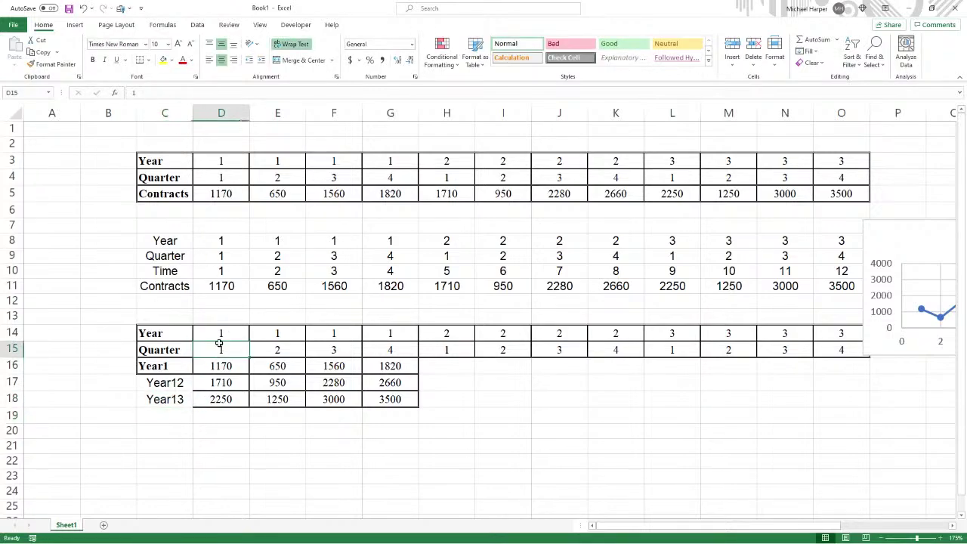
text(Quarter1)
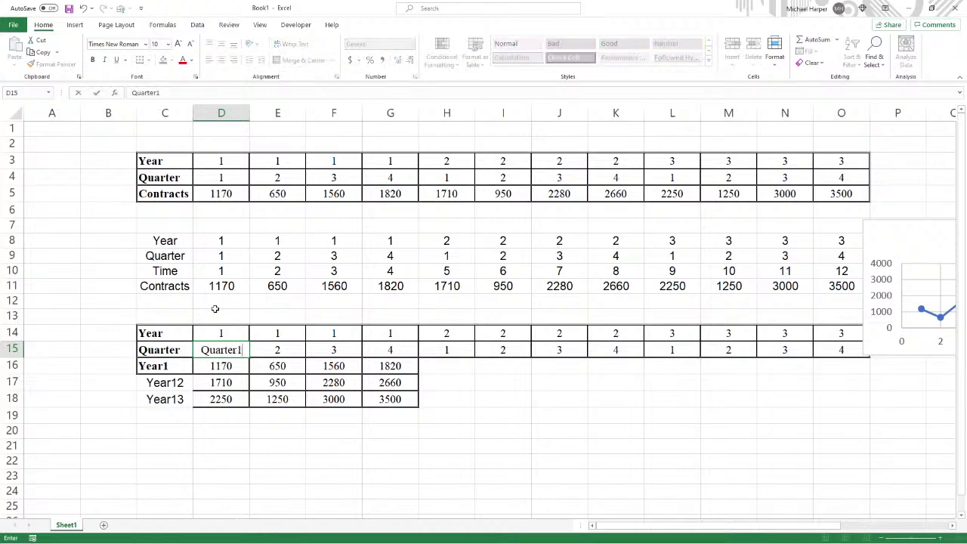
key(Tab)
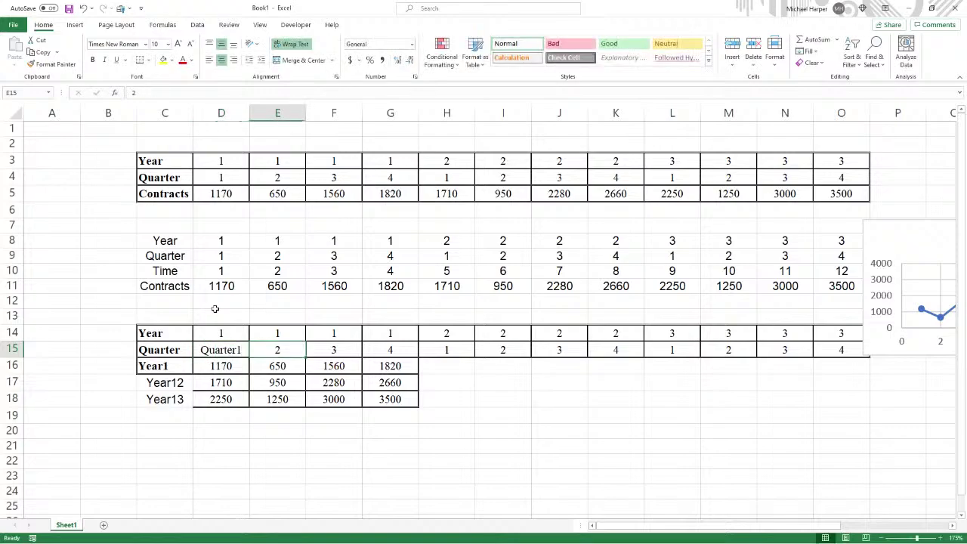
text(Quarter2)
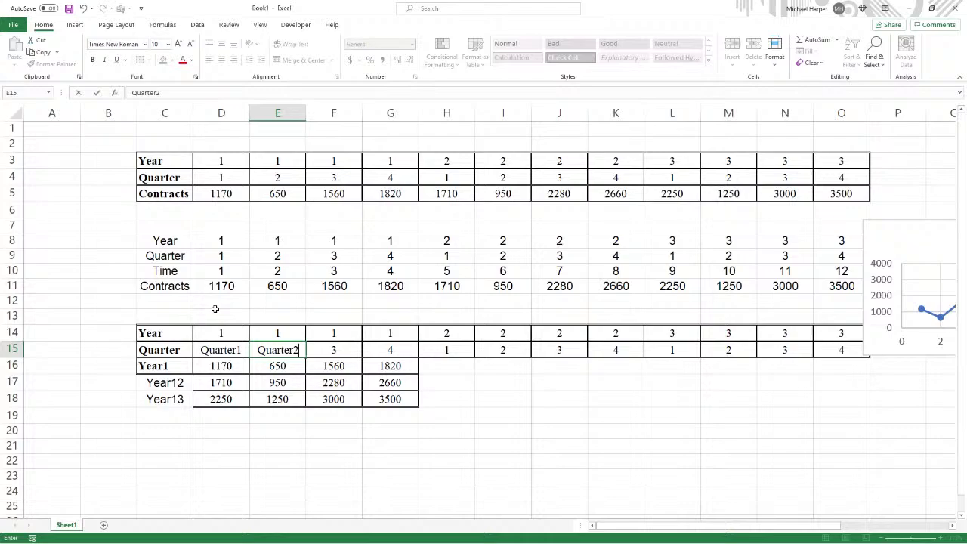
key(Tab)
text(Quarter)
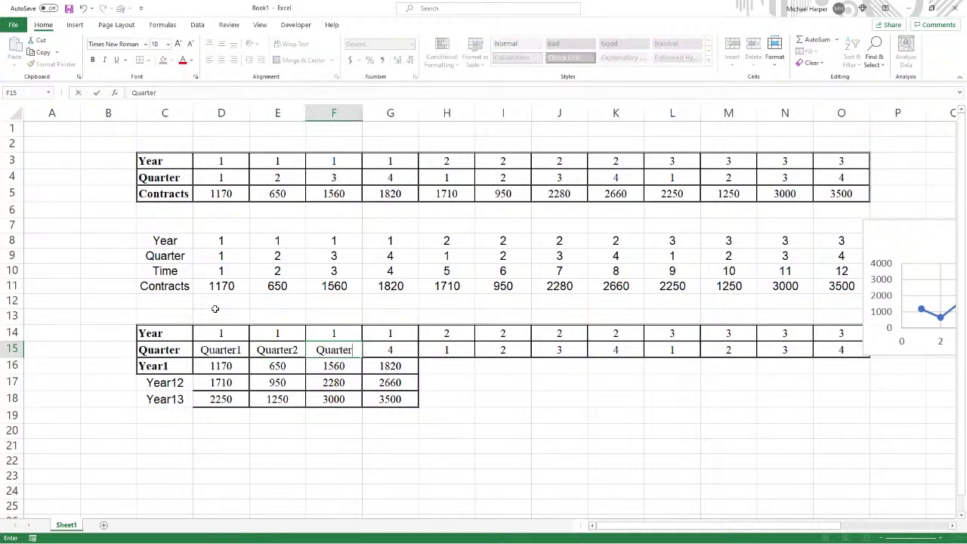
text(3)
key(Tab)
text(Qua)
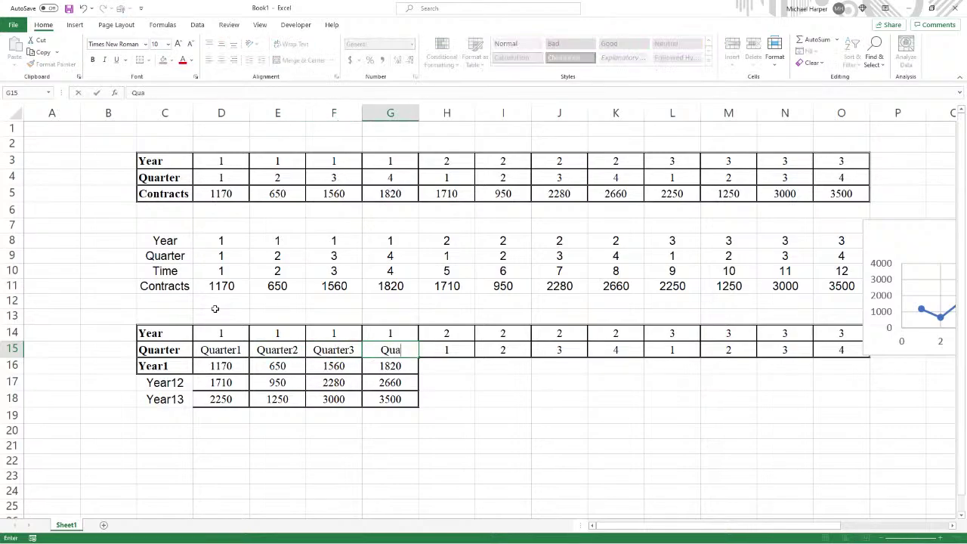
text(rter4)
key(Return)
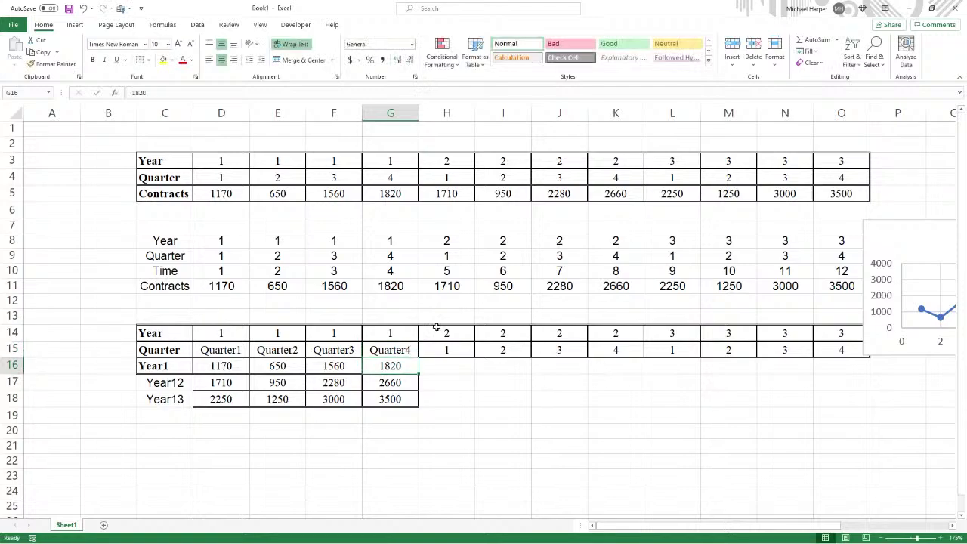
Clear the contents of the Year row C14:O14 and the leftover quarter numbers in H15:O15
drag(165, 333, 790, 330)
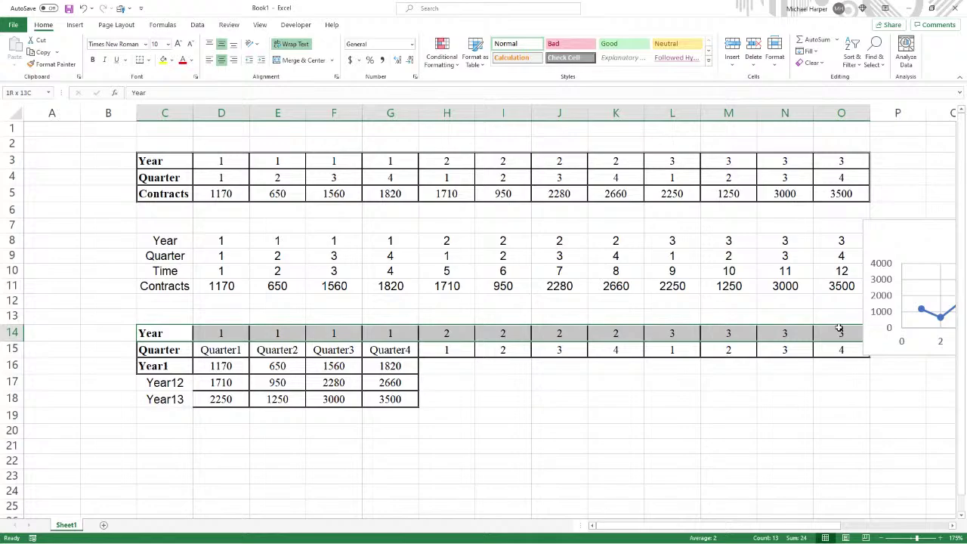
key(Delete)
drag(447, 349, 831, 347)
key(Delete)
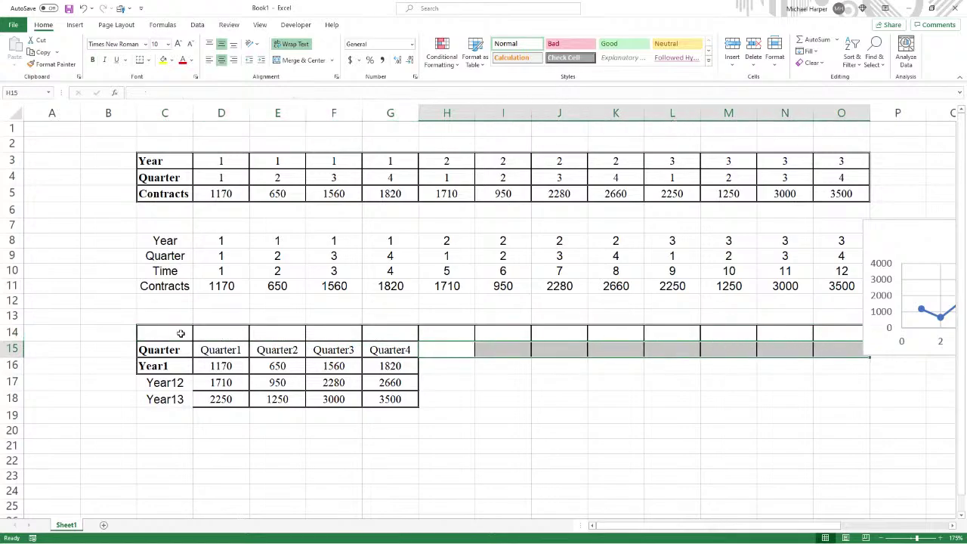
Remove all cell borders from the range C14:O19
drag(181, 333, 864, 412)
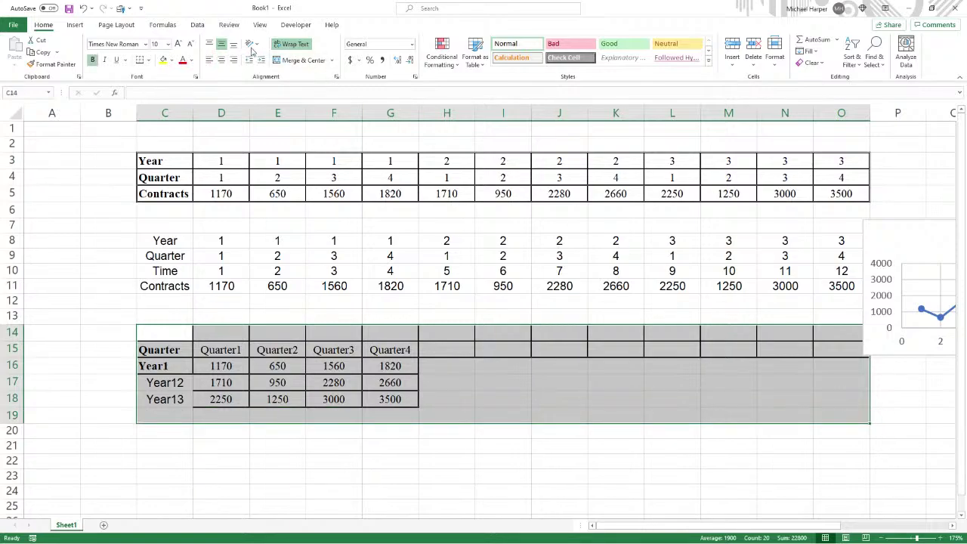
click(149, 60)
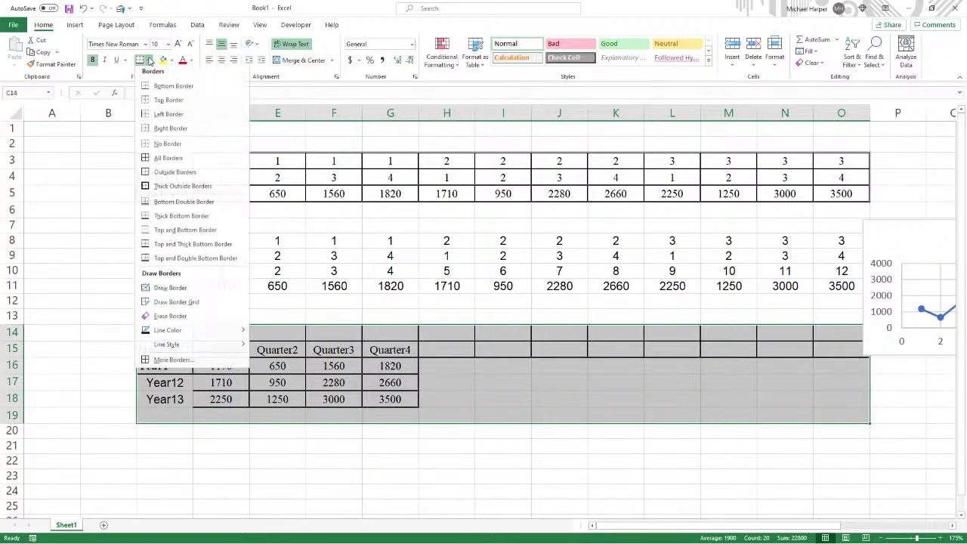
click(163, 145)
key(ctrl+z)
click(266, 447)
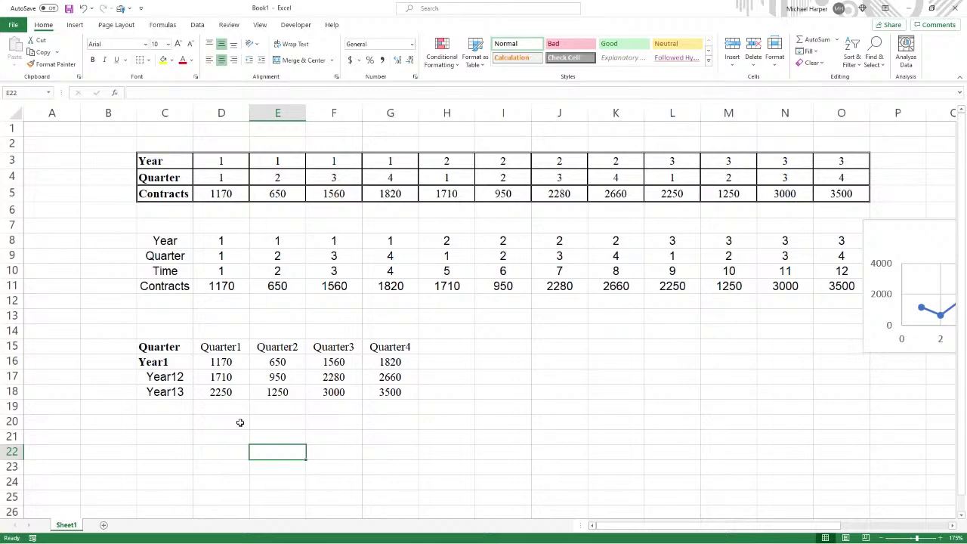
Replace the Quarter label in C15 with TS
click(171, 350)
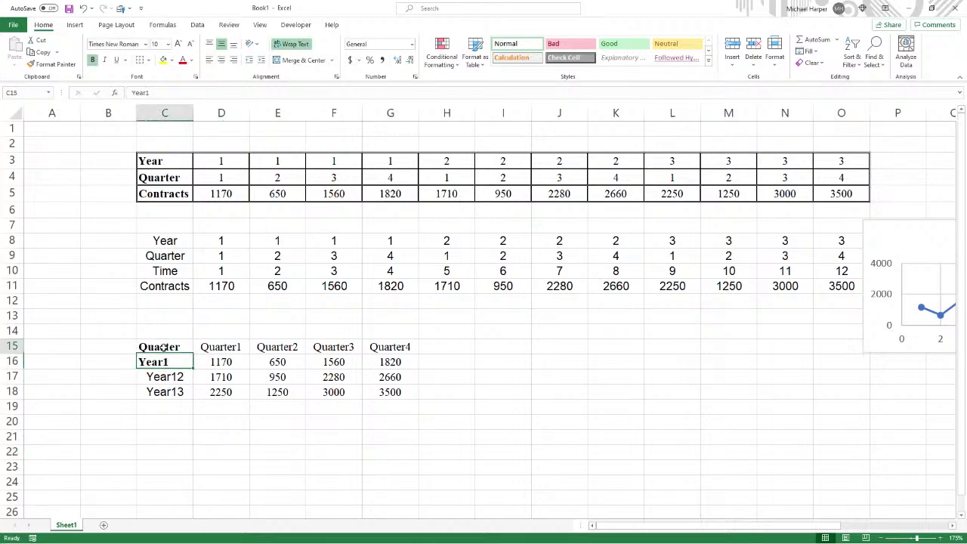
text(TS)
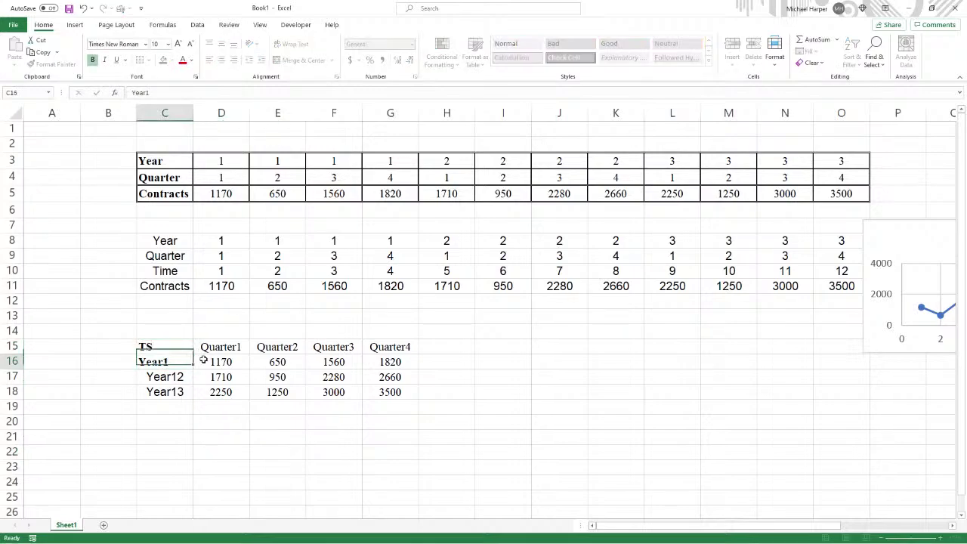
key(Return)
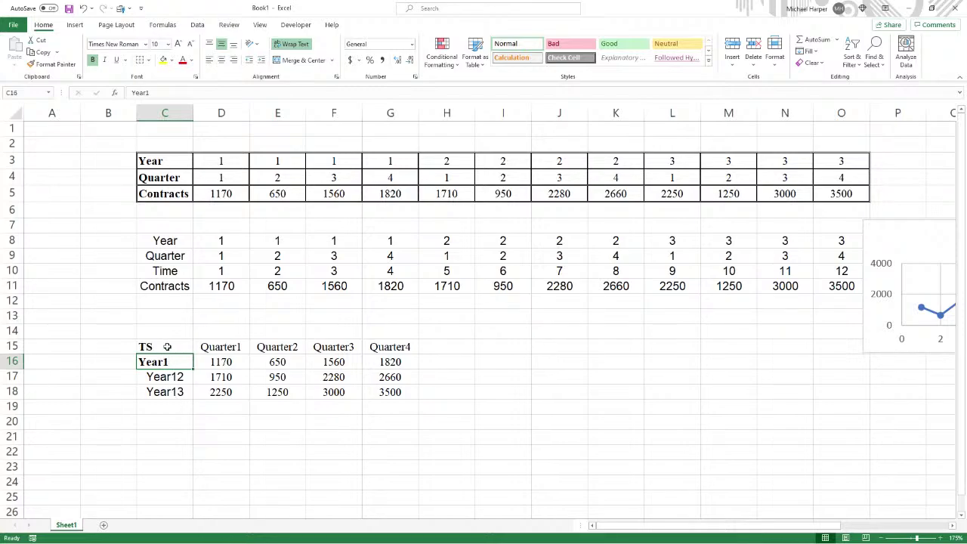
Format the table C15:G18 without bold, centred horizontally and in the Arial font
drag(167, 347, 425, 402)
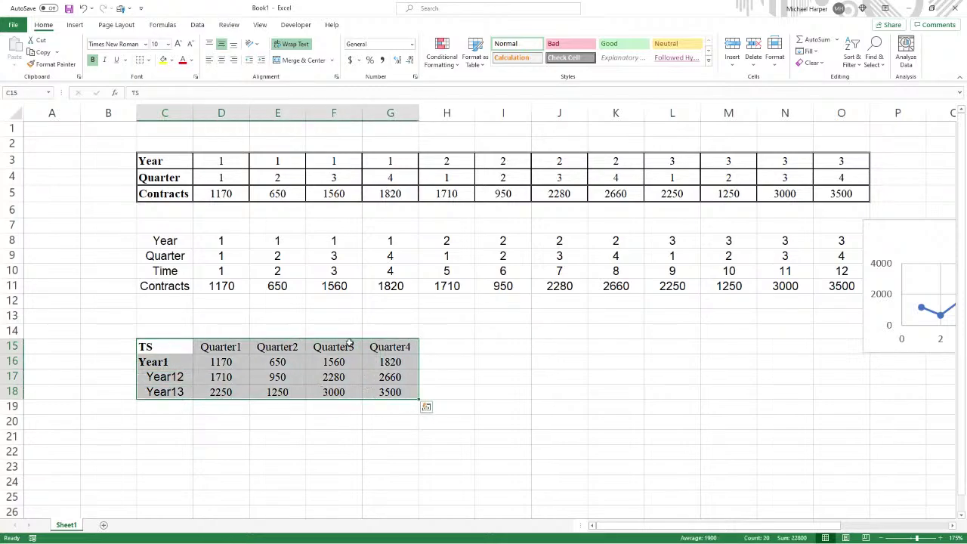
click(92, 60)
click(92, 60)
click(92, 60)
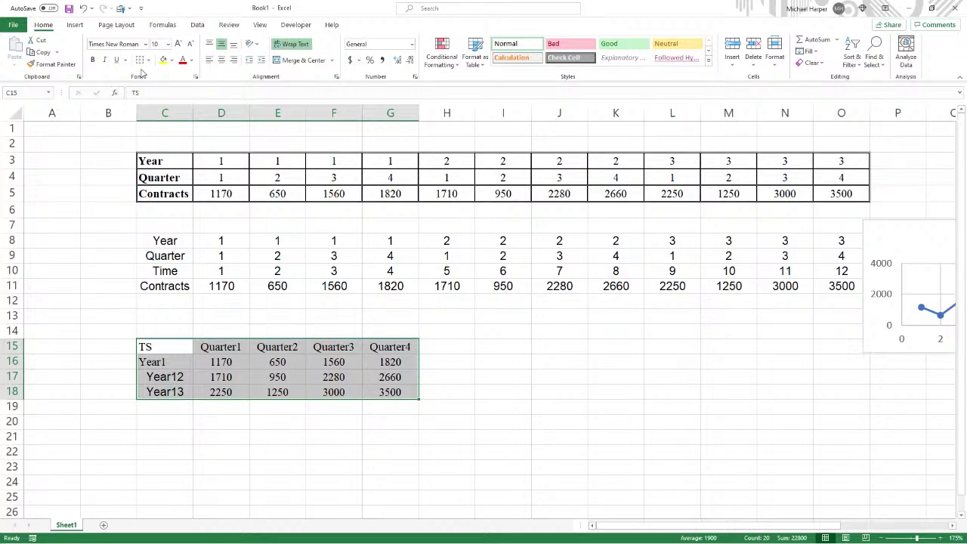
click(221, 60)
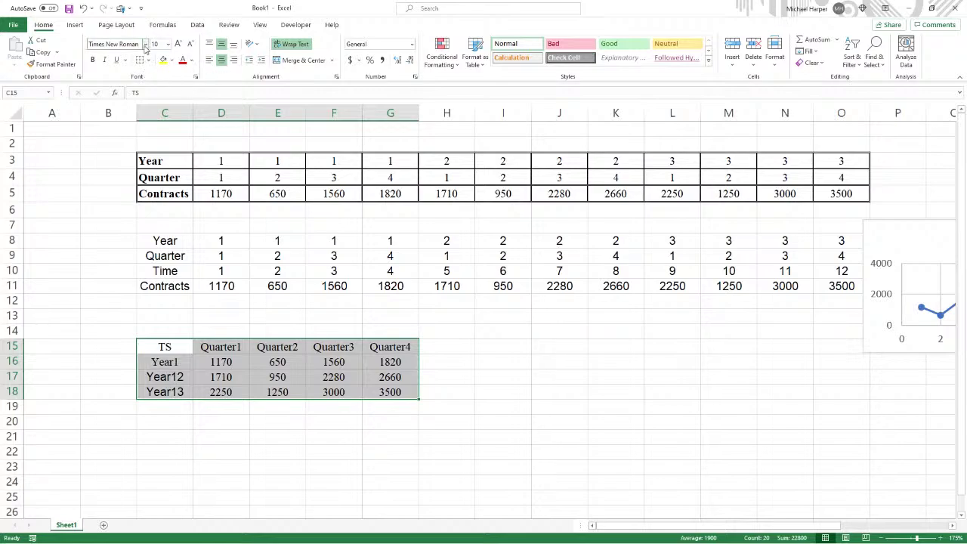
click(146, 44)
click(120, 318)
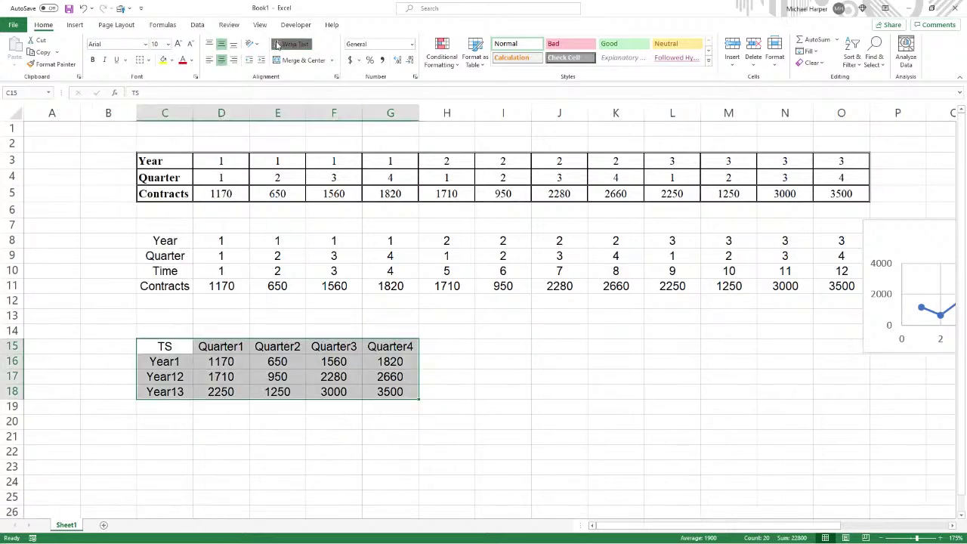
Insert a scatter chart with straight lines and markers from the year-by-quarter table C15:G18
click(75, 25)
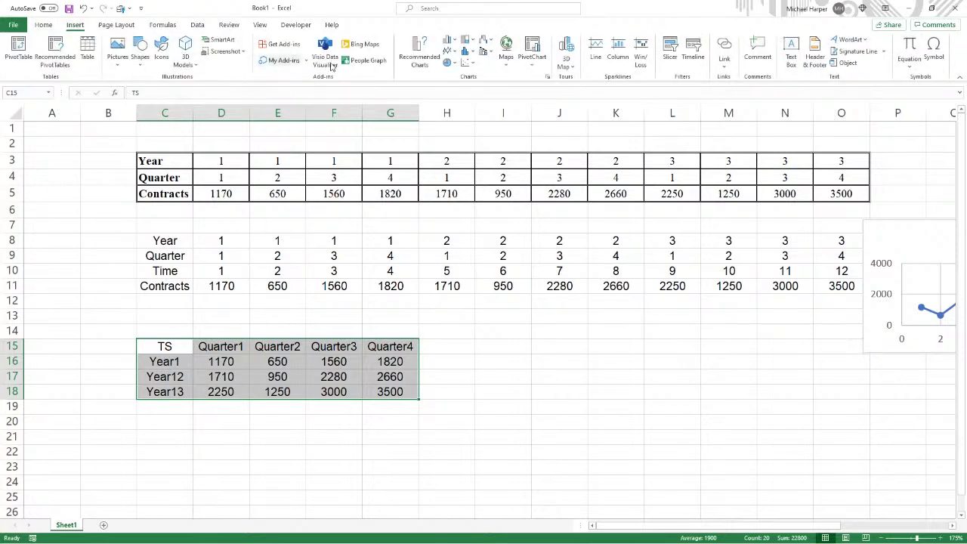
click(455, 65)
click(473, 124)
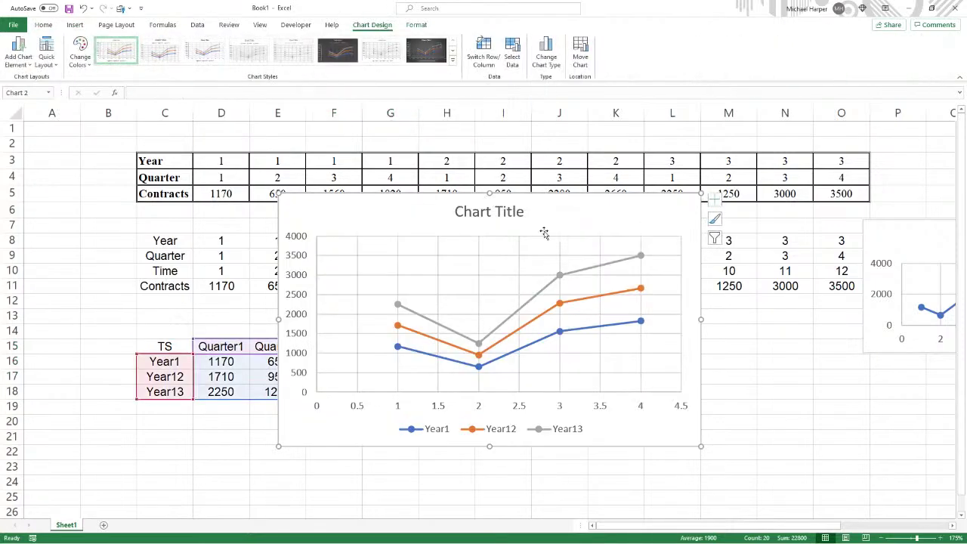
Arrange both charts side by side just below the original table and stretch the single-series chart down to about row 22
drag(421, 199, 244, 222)
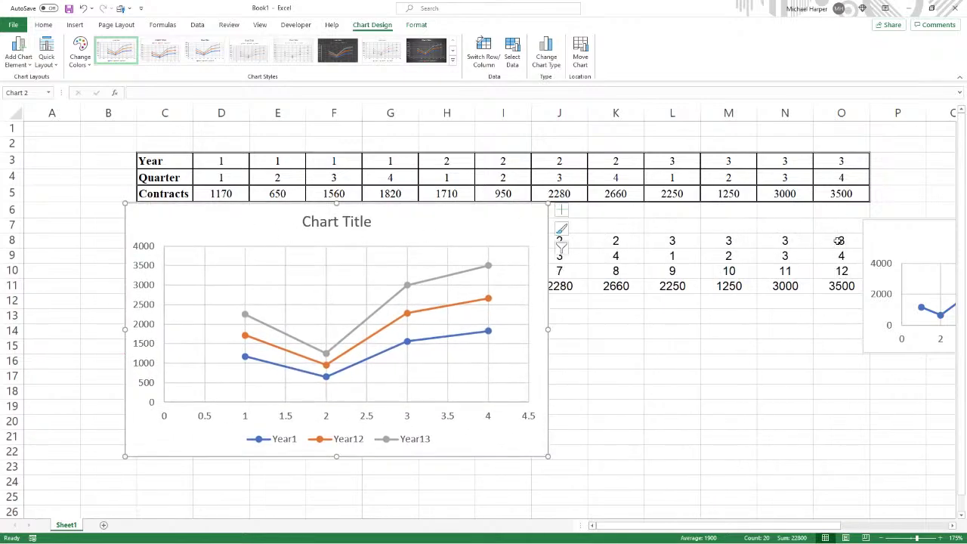
drag(872, 224, 571, 208)
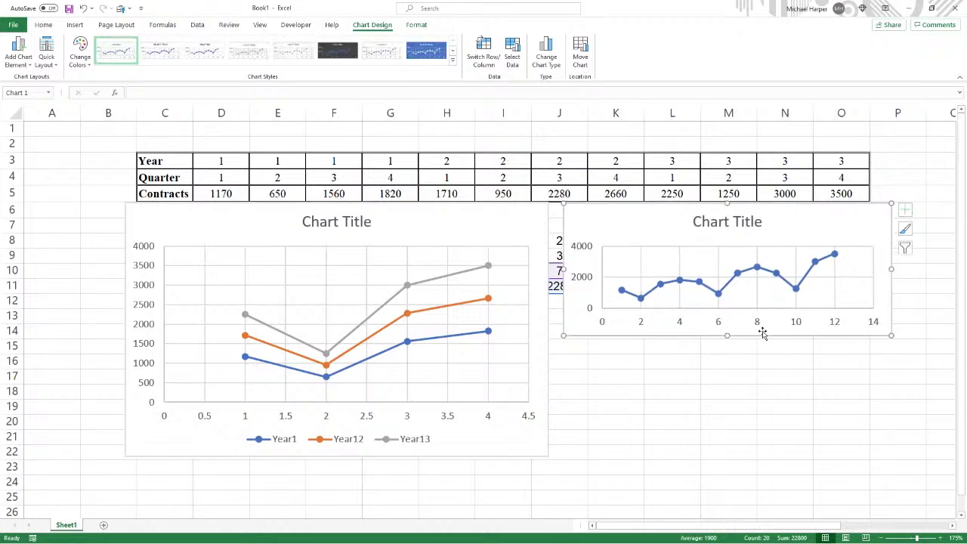
drag(728, 336, 730, 458)
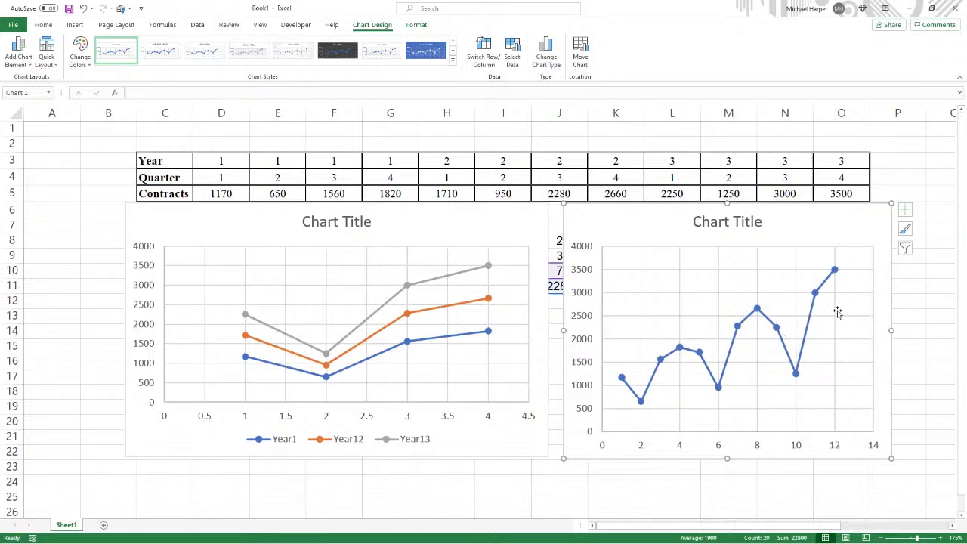
Add a linear trendline to the series in the single-series contracts chart
click(746, 321)
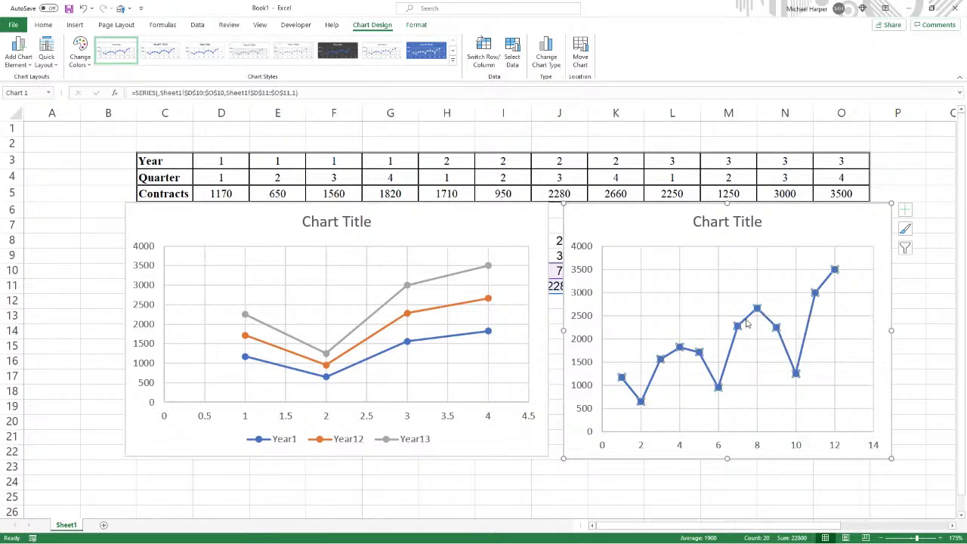
double_click(746, 321)
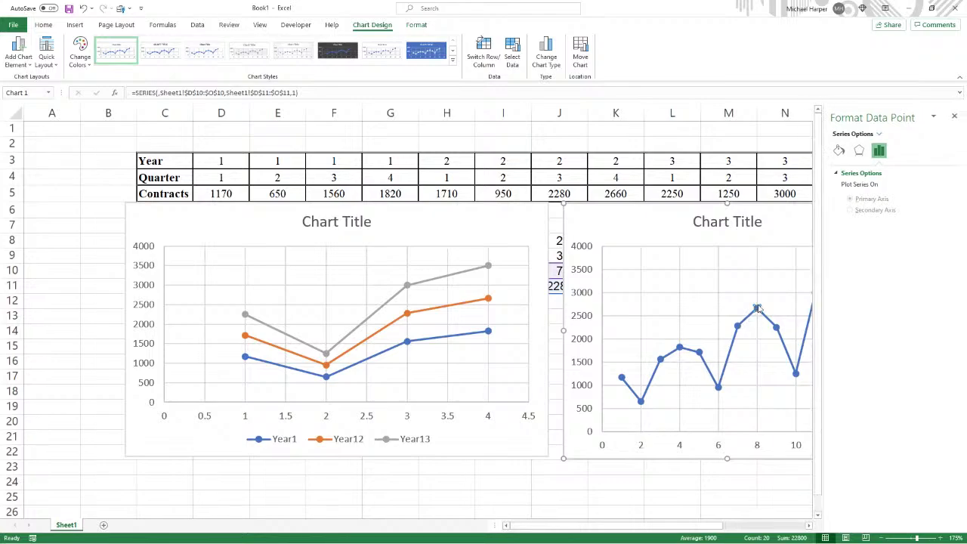
right_click(749, 323)
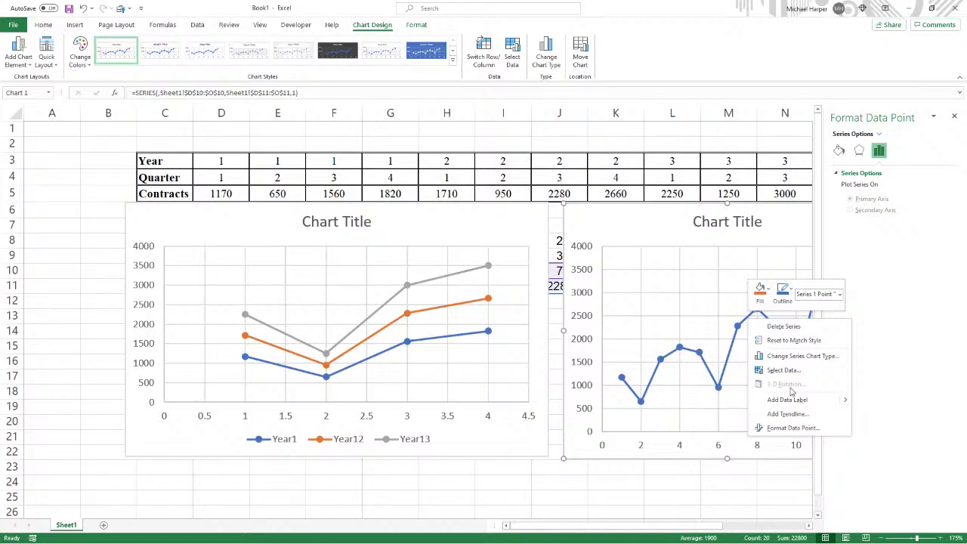
click(789, 414)
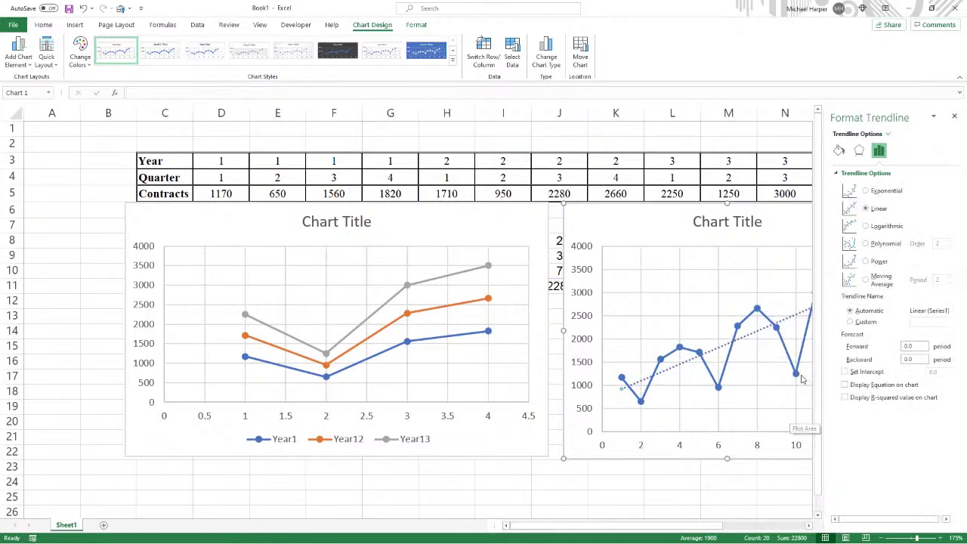
Rearrange both charts side by side so that the single-series chart is fully visible beside the formatting pane
drag(682, 223, 562, 290)
click(390, 482)
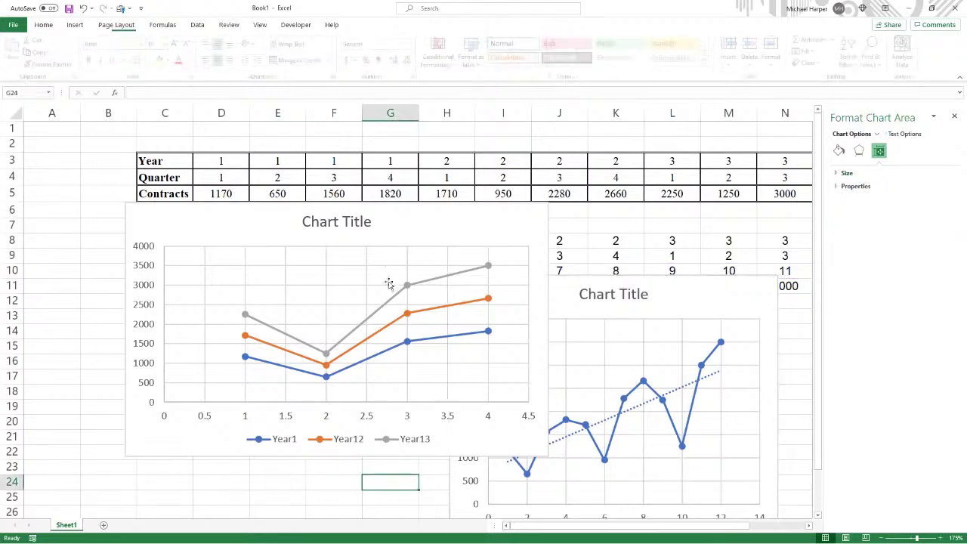
drag(388, 225, 303, 236)
drag(503, 292, 529, 178)
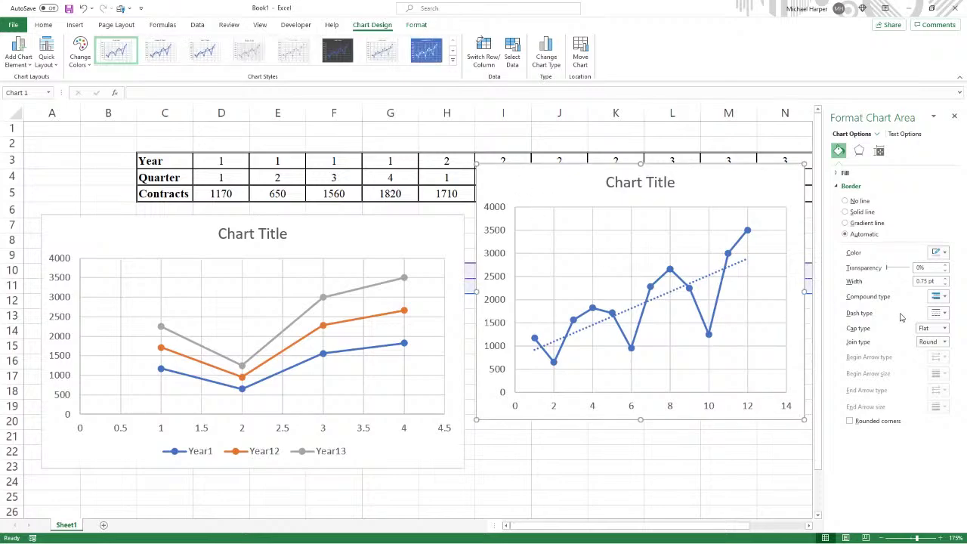
Display the linear trendline's equation and R-squared value on the single-series chart and close the formatting pane
click(670, 295)
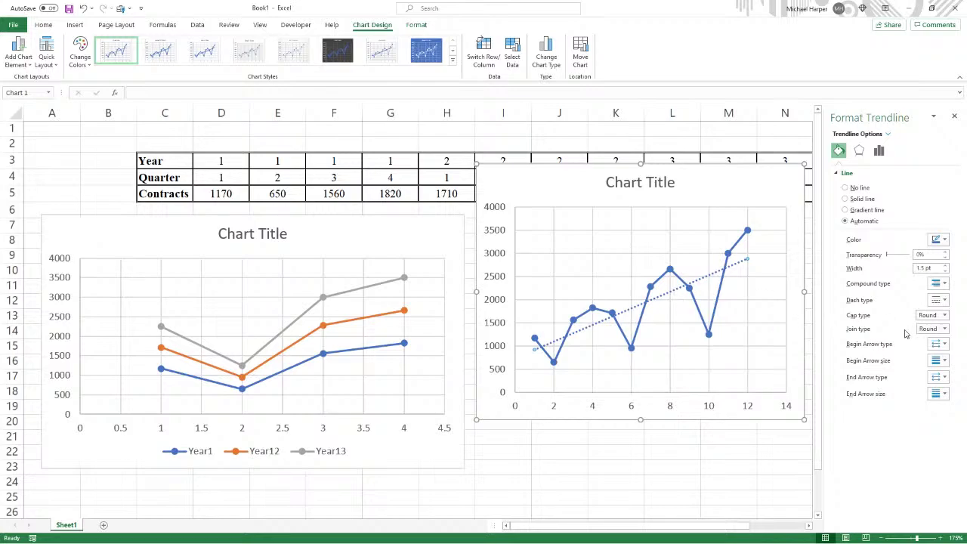
right_click(714, 278)
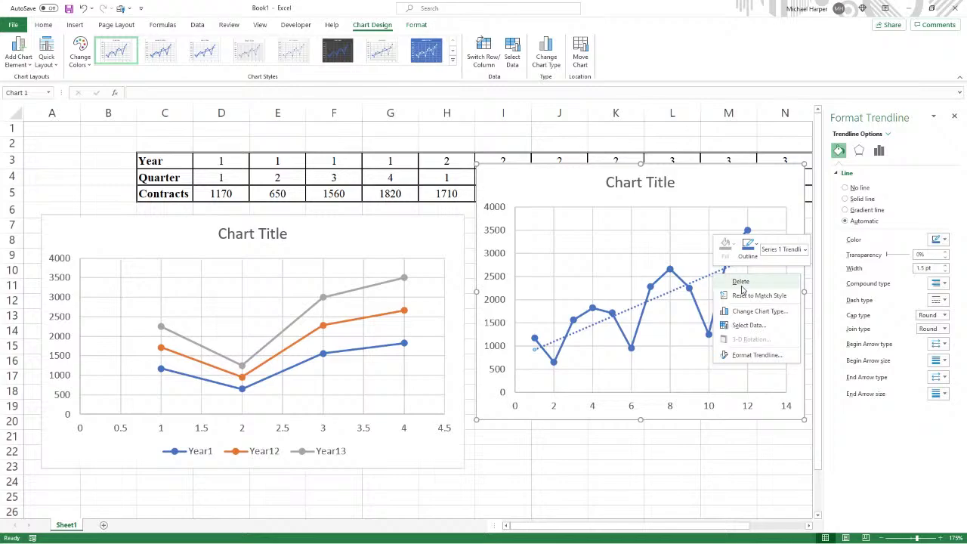
click(746, 356)
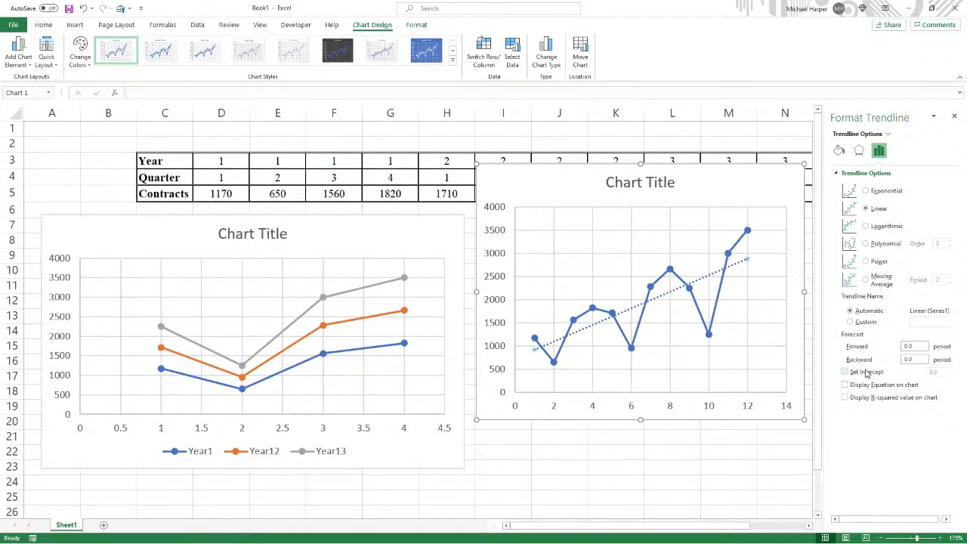
click(846, 386)
click(846, 385)
click(845, 398)
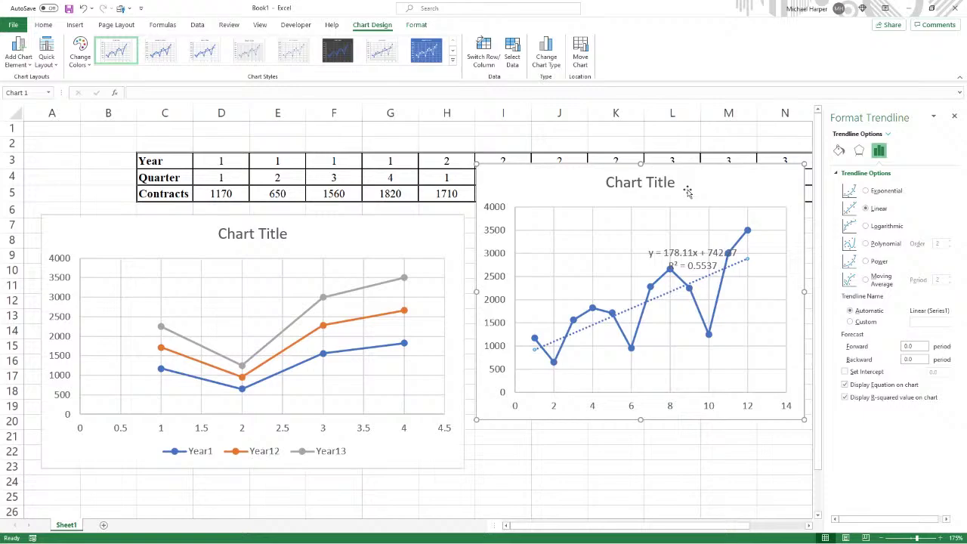
click(955, 116)
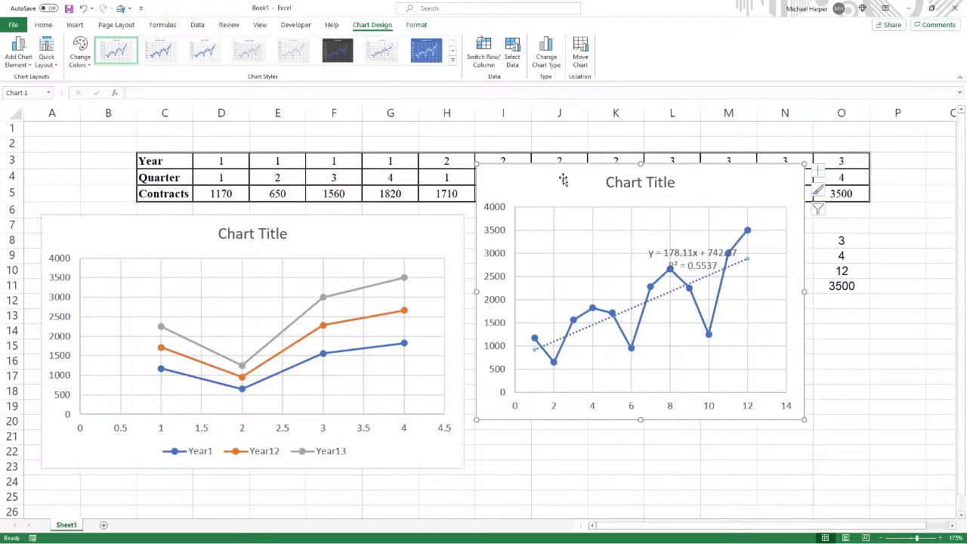
Move both charts toward columns I to P, with the year chart overlapping the other, to uncover the table C15:G18
drag(560, 181, 664, 221)
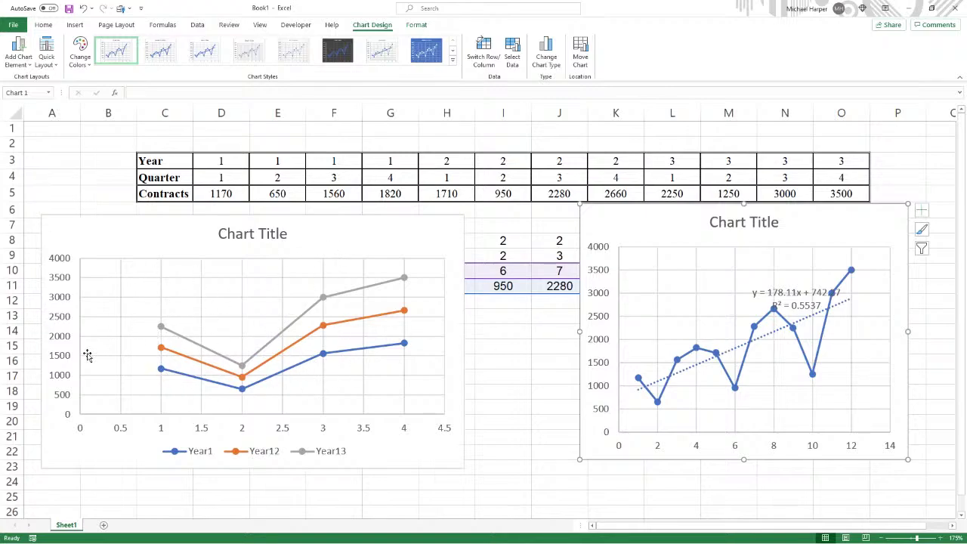
drag(187, 222, 454, 235)
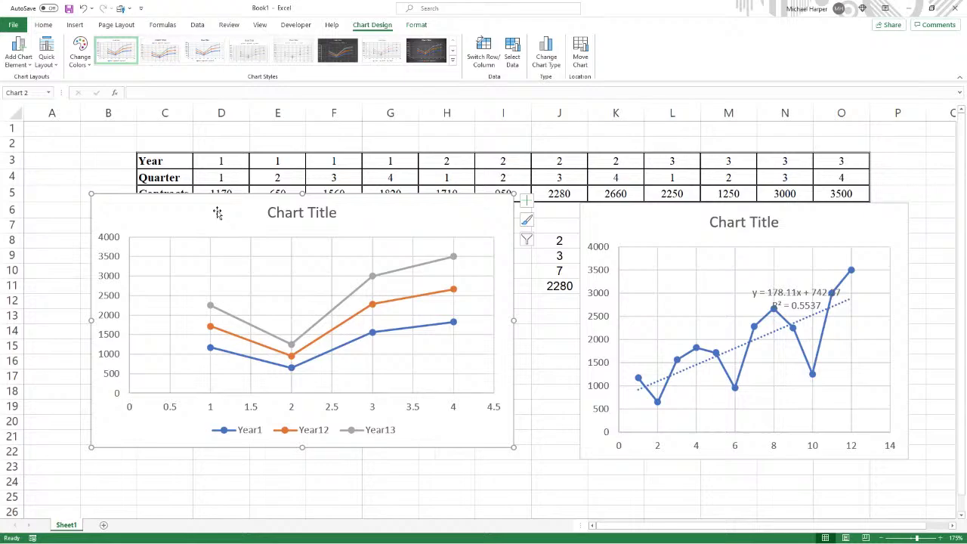
drag(222, 207, 568, 249)
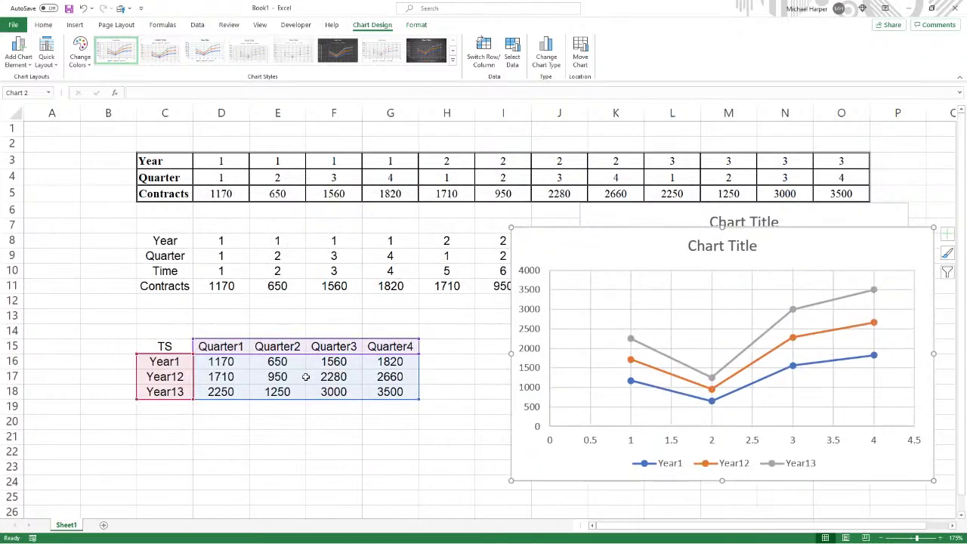
Correct the year labels in the quarterly table to Year2 in C17 and Year3 in C18
scroll(318, 401, down, 1)
click(357, 415)
scroll(358, 404, down, 1)
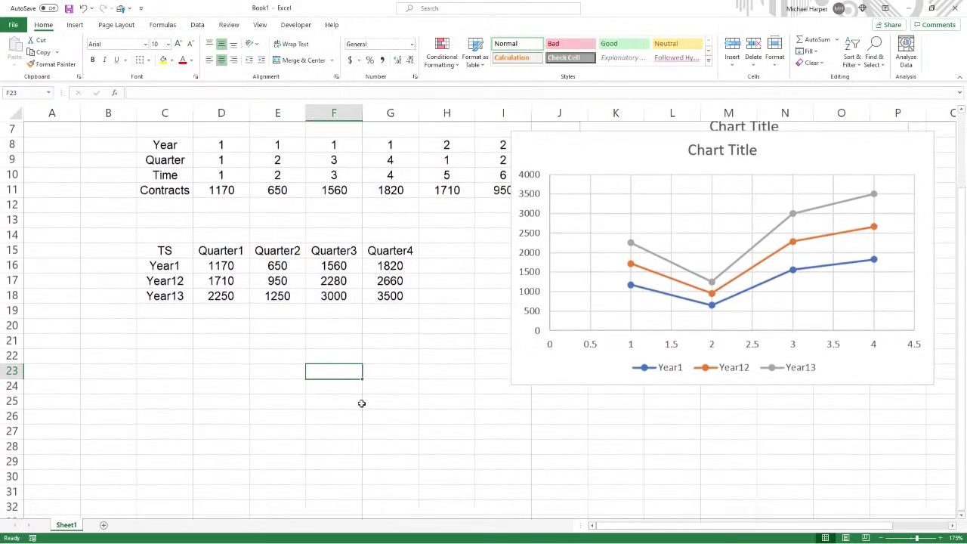
click(166, 312)
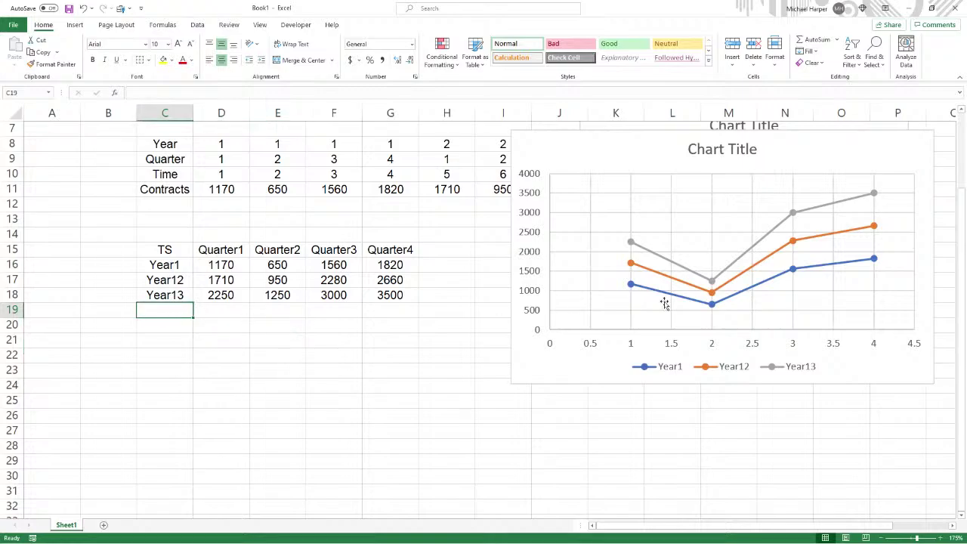
click(112, 264)
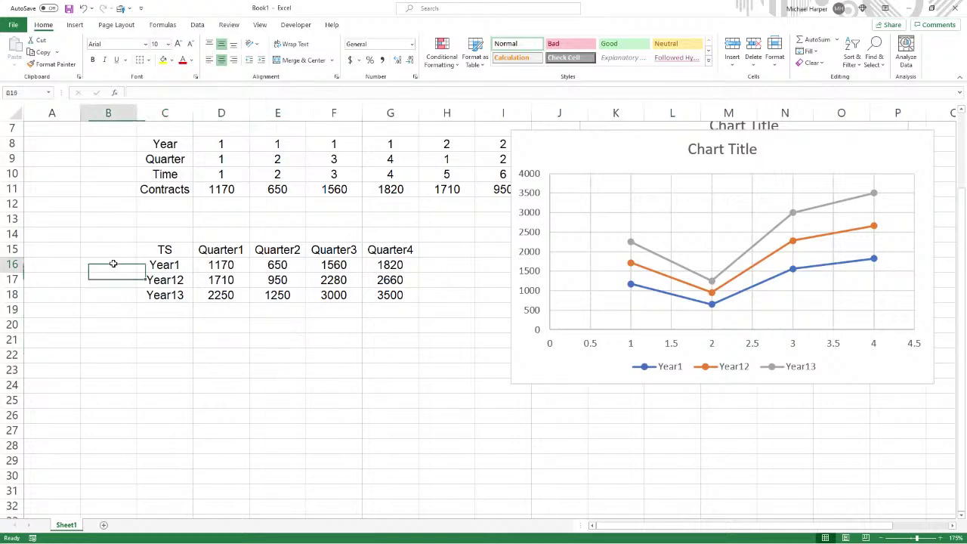
click(155, 284)
click(147, 94)
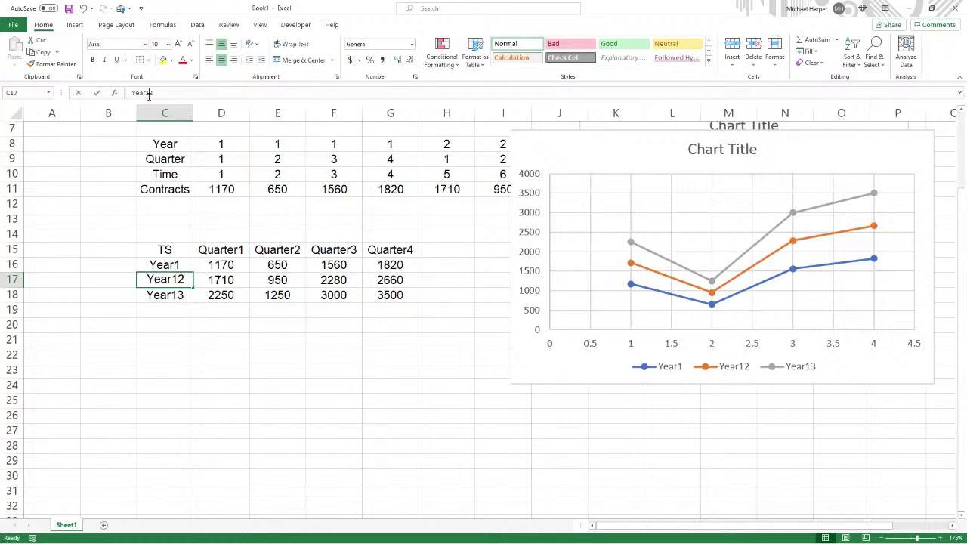
key(BackSpace)
key(Return)
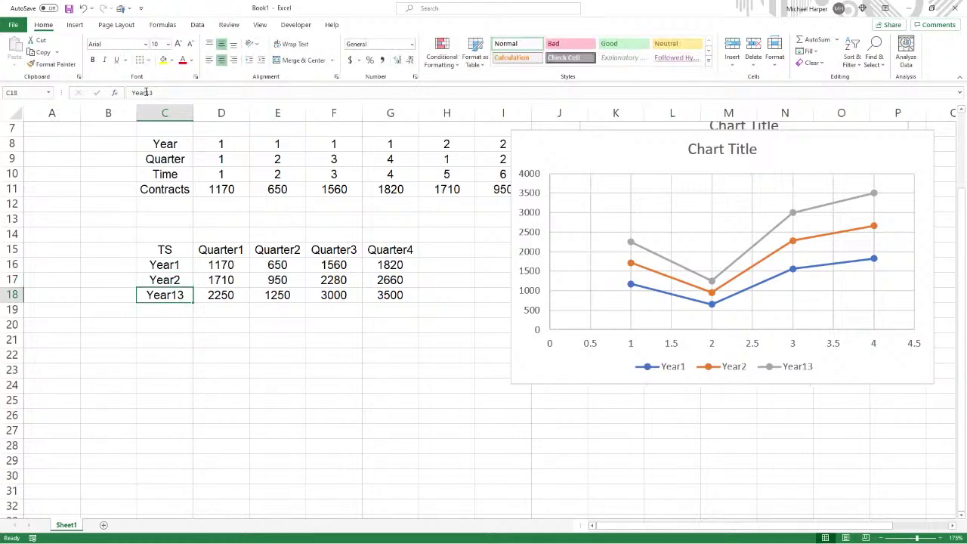
click(148, 93)
key(BackSpace)
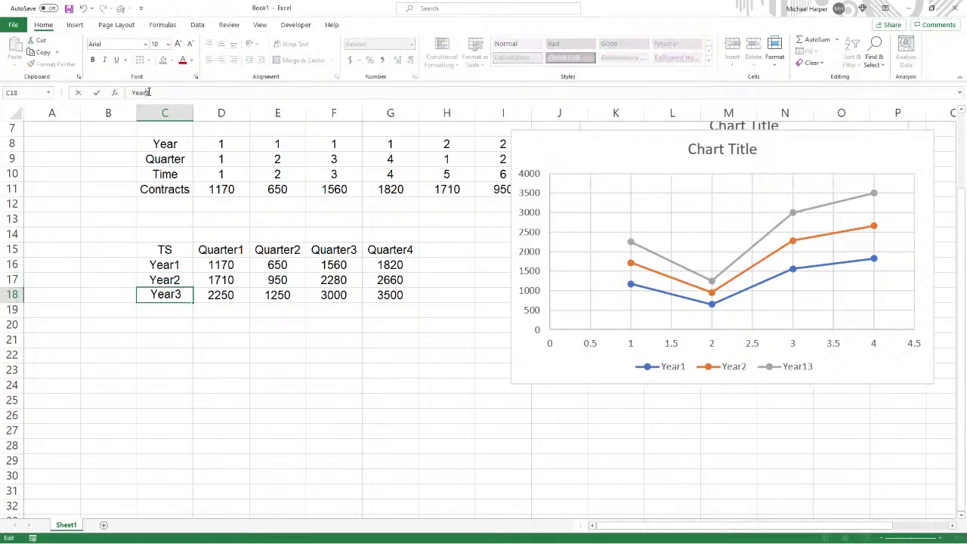
key(Return)
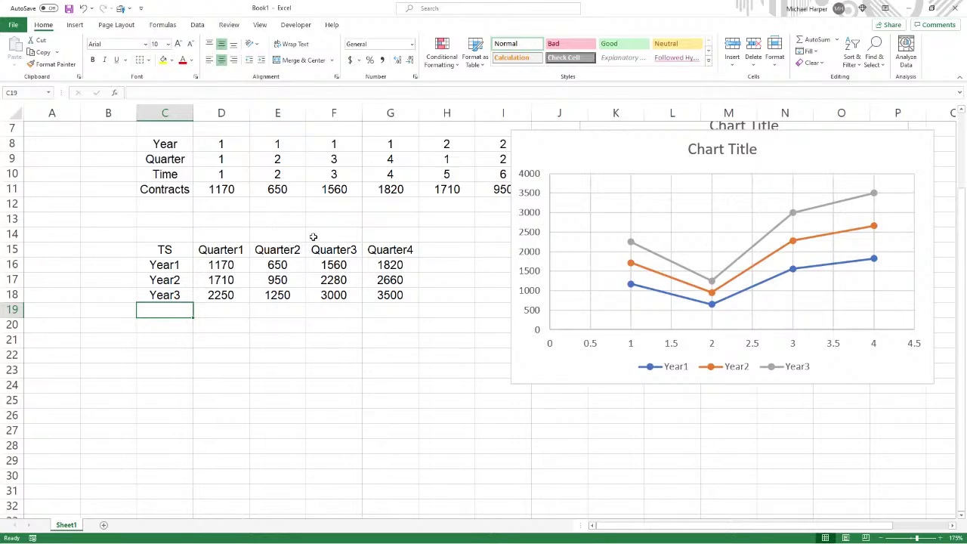
Number the three year rows 1, 2 and 3 in cells B16:B18
click(115, 270)
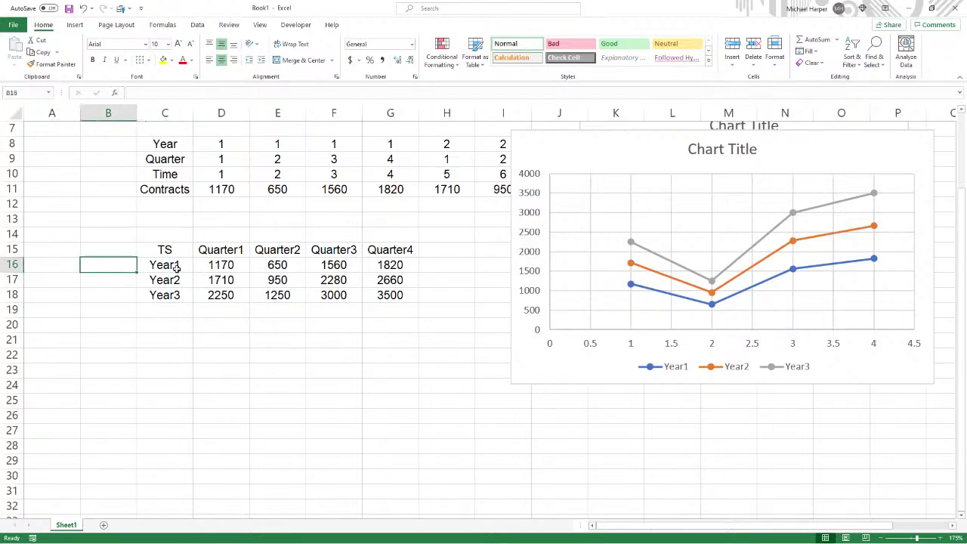
text(1)
key(Return)
text(2)
key(Return)
text(3)
key(Return)
Label C19 Slope and calculate each quarter's SLOPE in D19:G19, starting from D16:D18 against the absolute range B16:B18
key(Right)
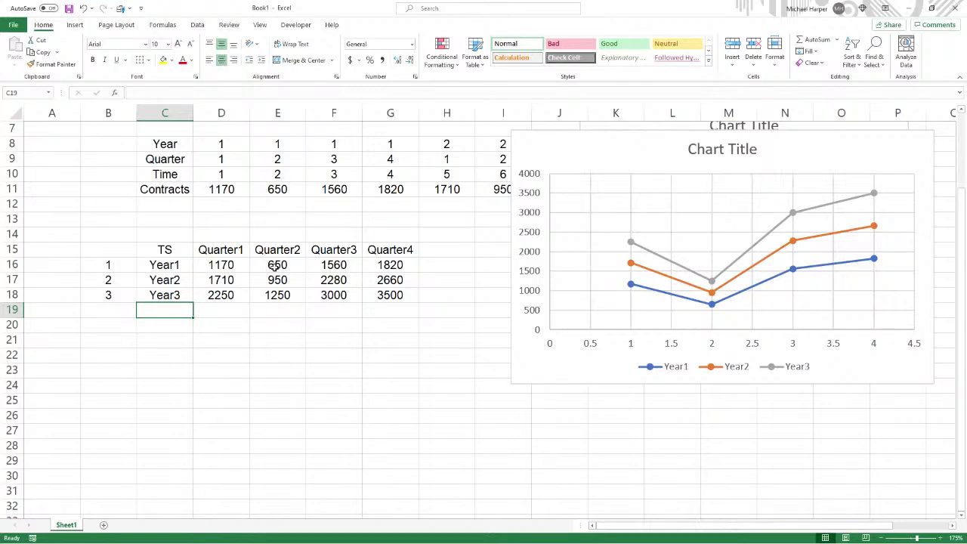
text(Slope)
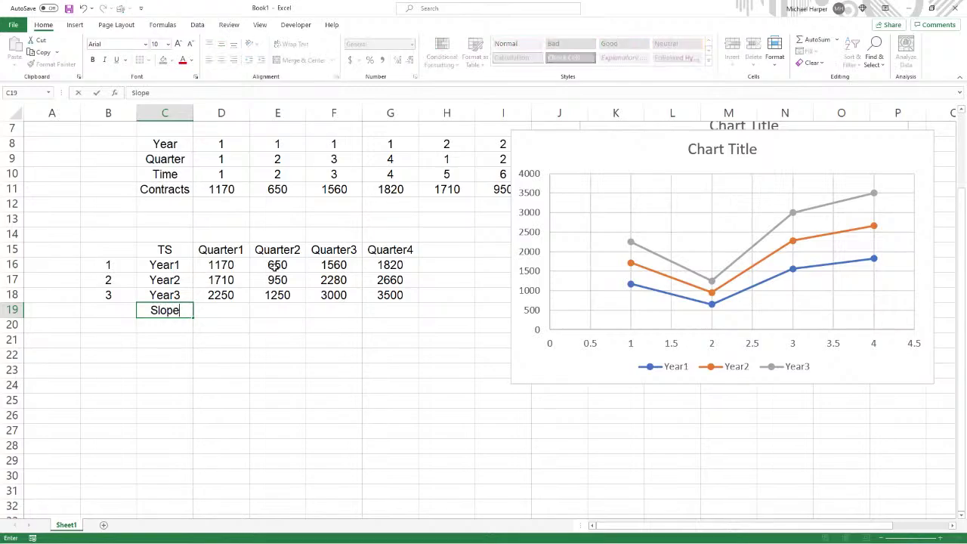
key(Right)
text(=slope)
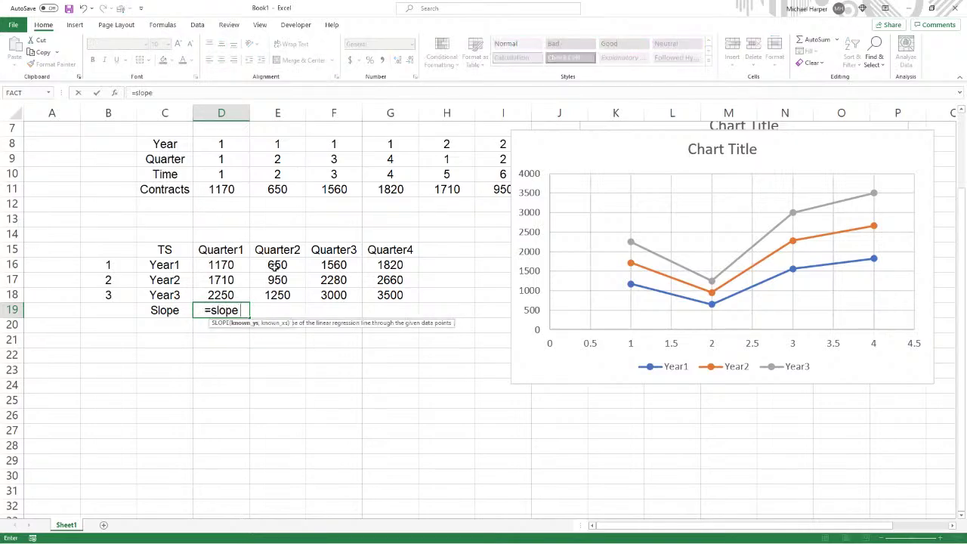
text(()
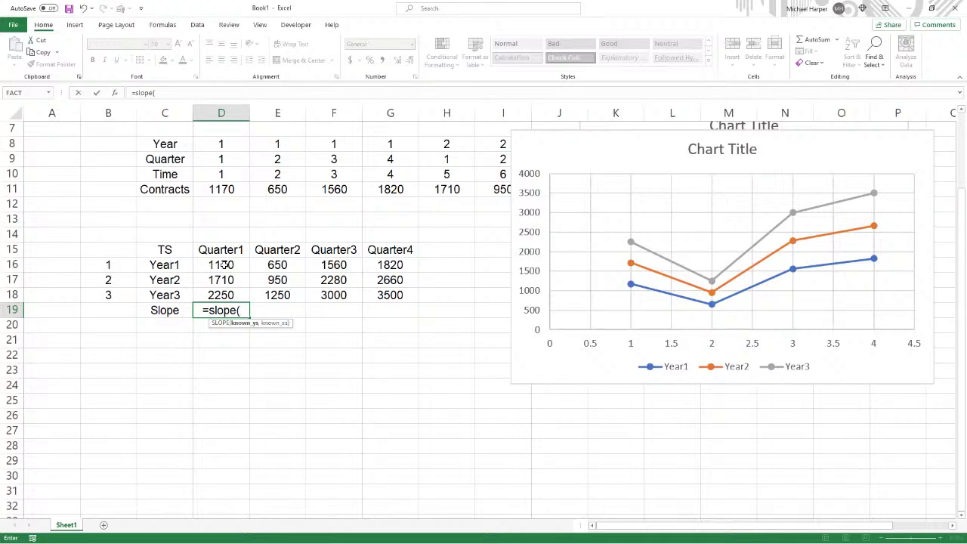
drag(224, 264, 224, 294)
text(,)
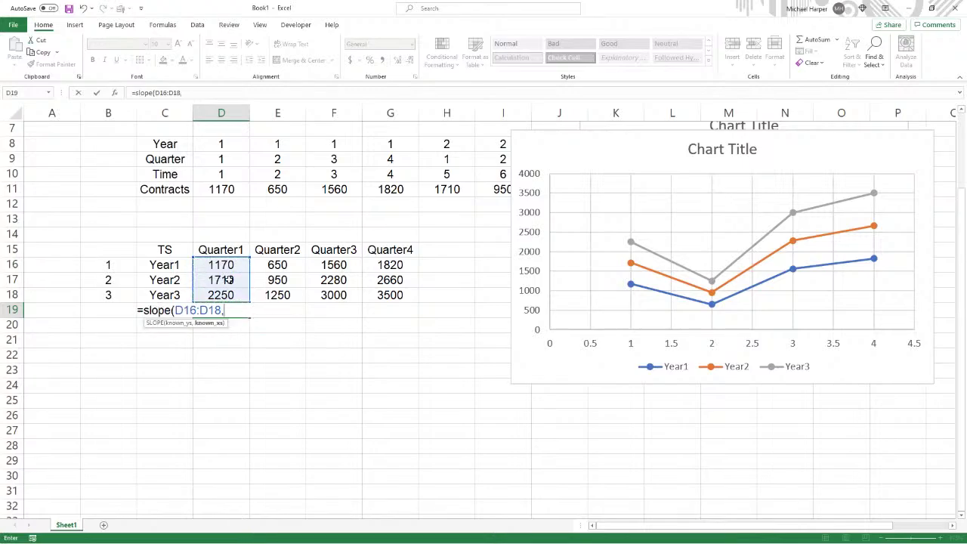
drag(115, 268, 120, 291)
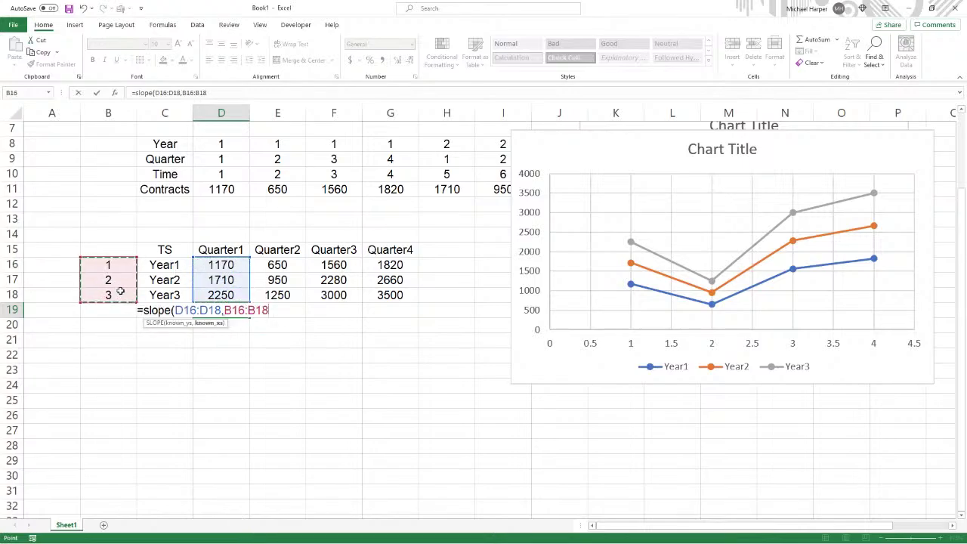
key(F4)
key(Return)
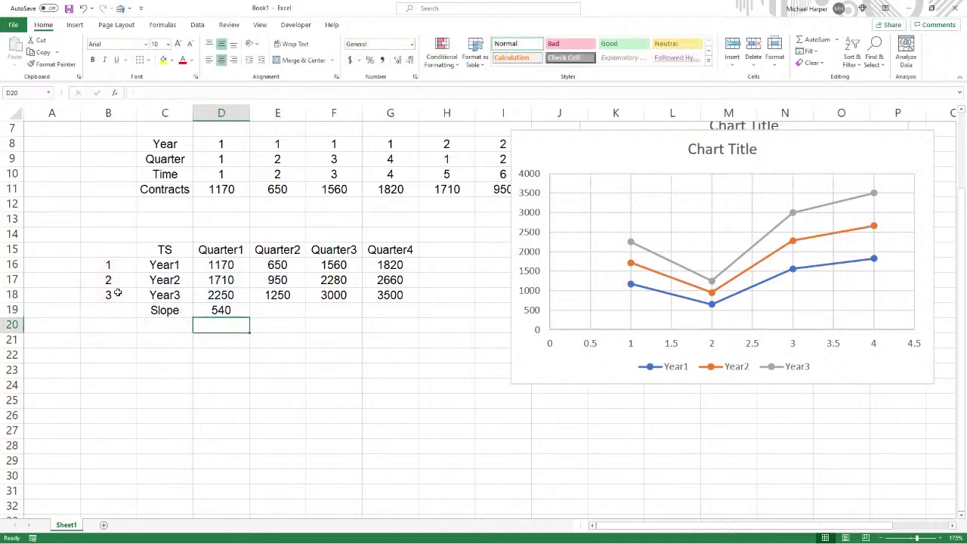
click(226, 312)
drag(248, 318, 404, 319)
Calculate the average of the quarterly slopes D19:G19 in cell H19
click(444, 310)
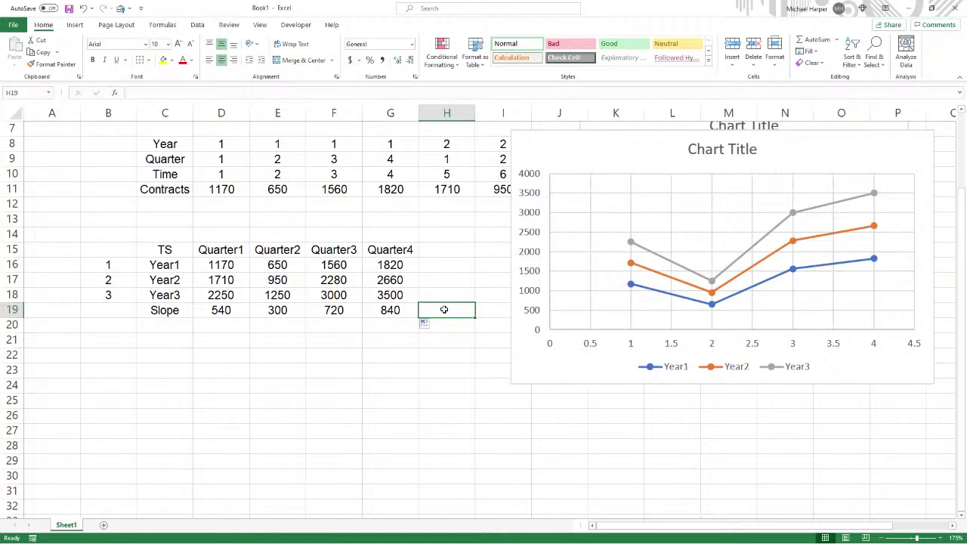
text(=averag)
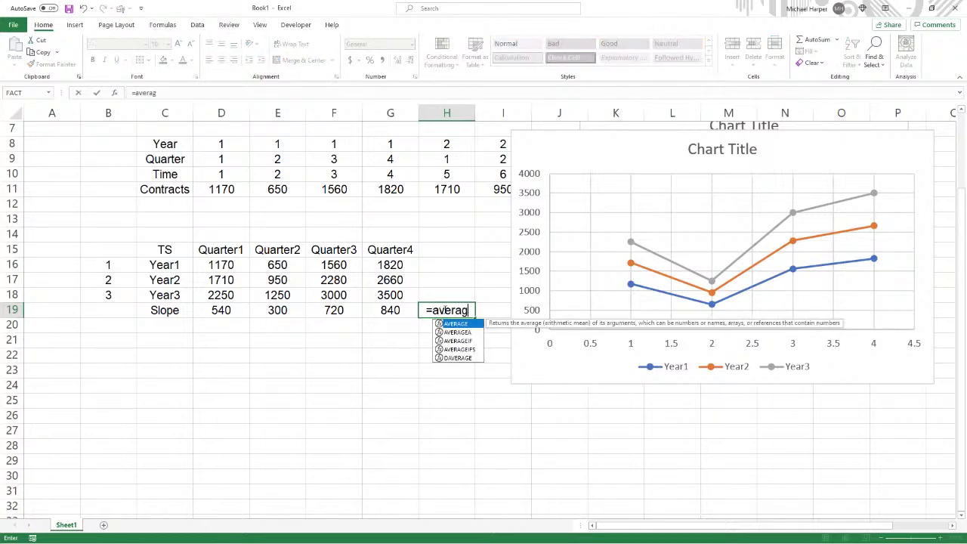
text(e()
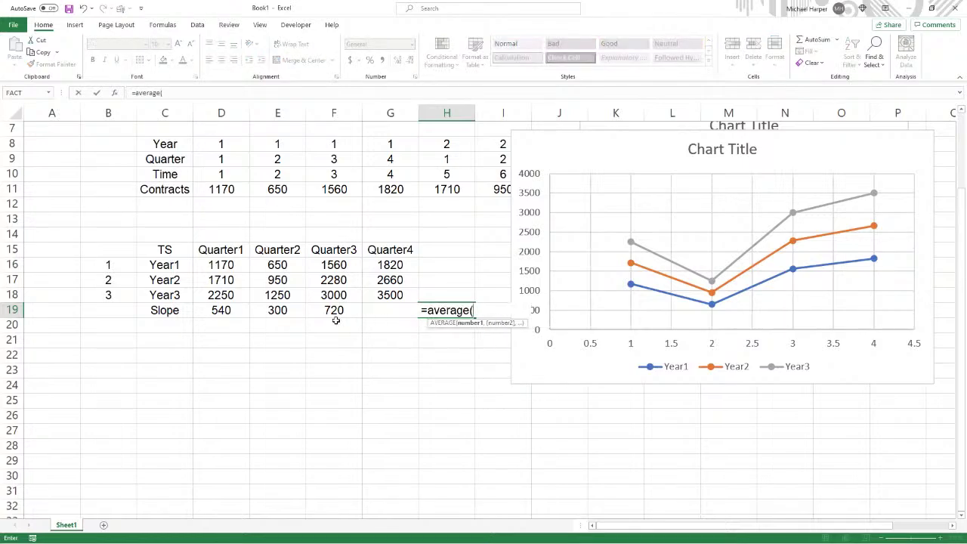
drag(227, 311, 364, 310)
key(Return)
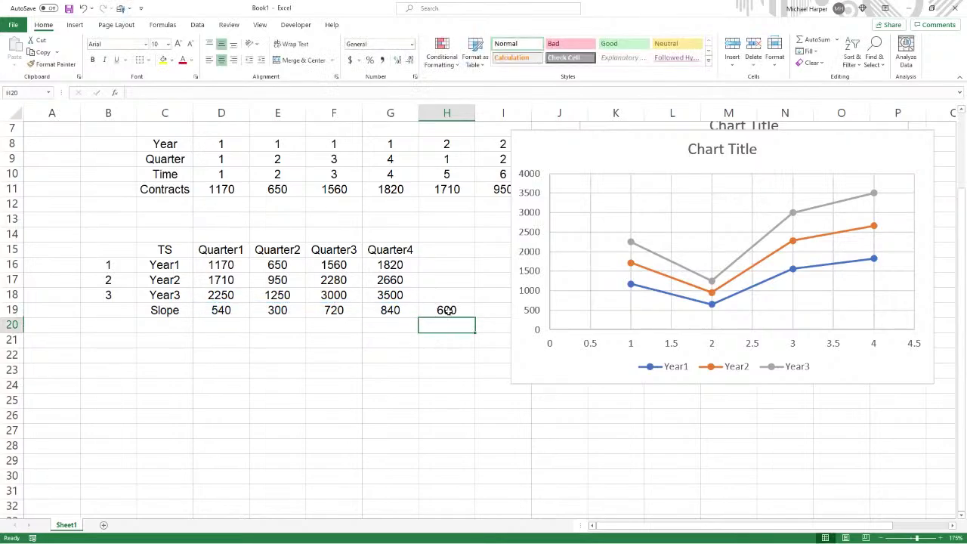
click(448, 310)
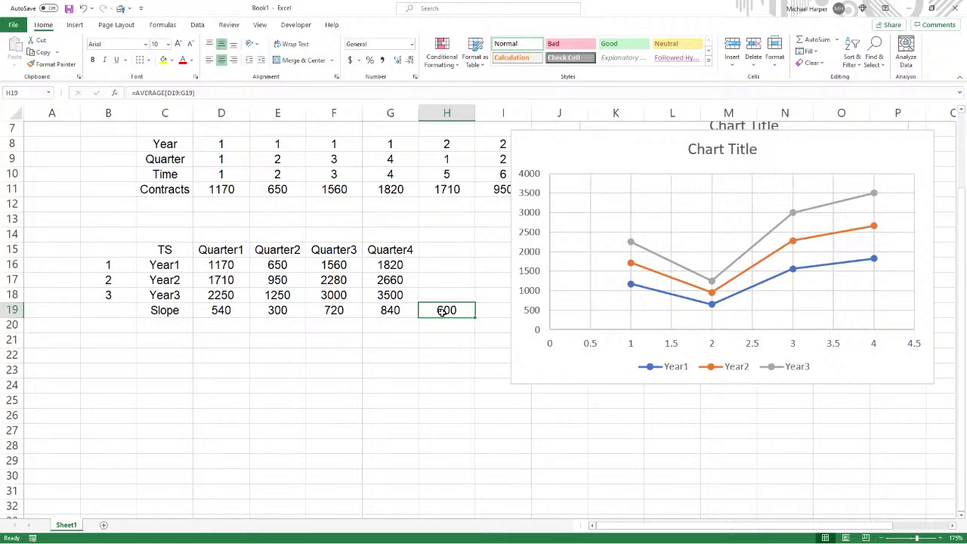
click(167, 322)
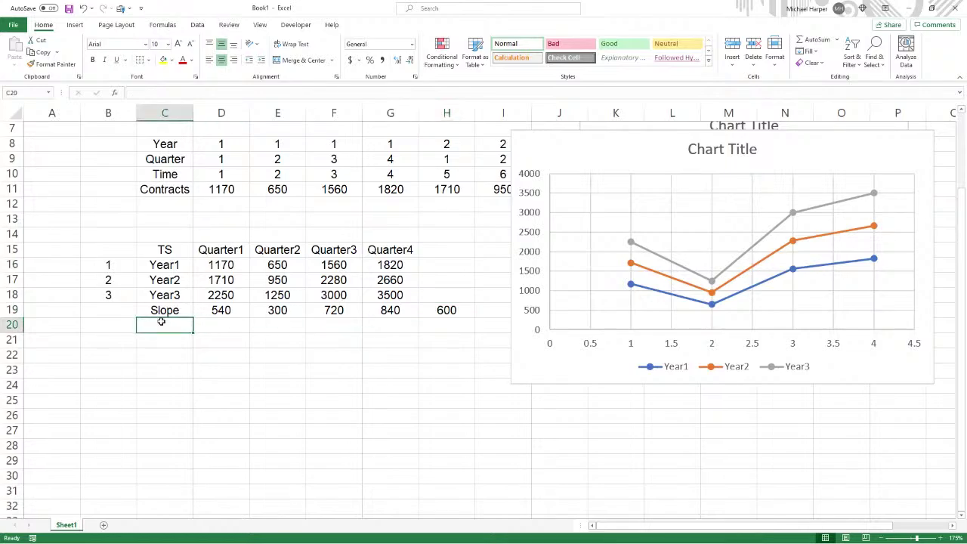
Label C20 SI and calculate each quarter's seasonal index in D20:G20, starting from D19 divided by the absolute average slope $H$19
text(Sl)
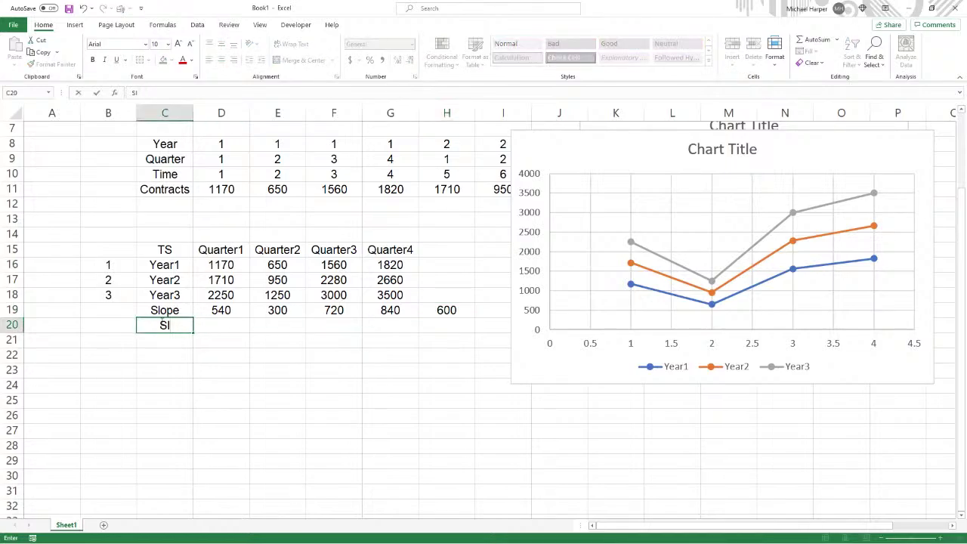
key(Tab)
text(=)
click(225, 312)
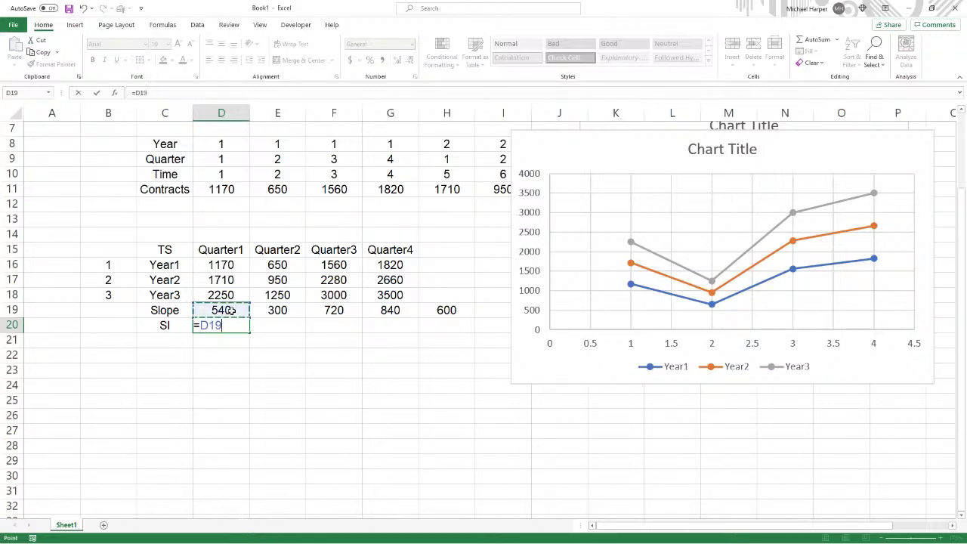
text(/)
click(451, 308)
key(F4)
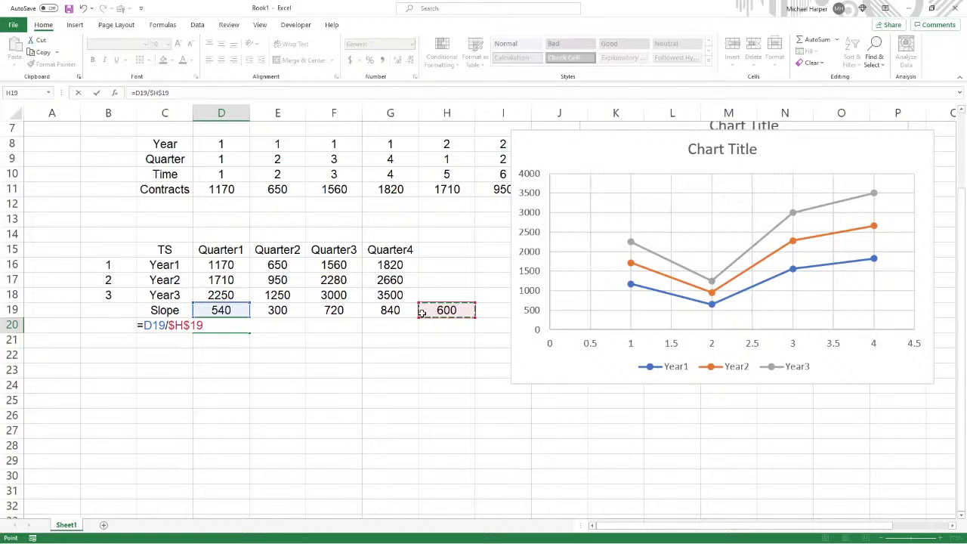
key(Return)
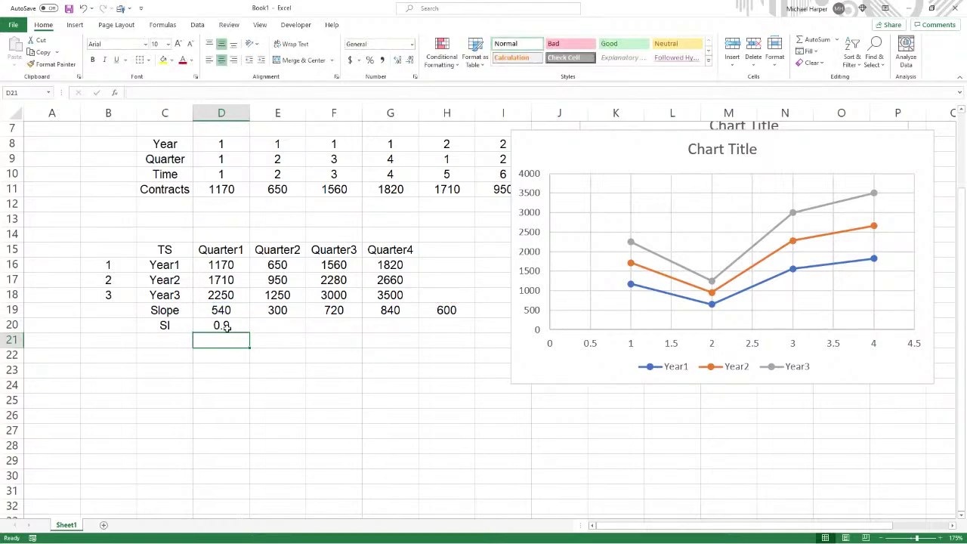
click(227, 327)
drag(250, 333, 404, 331)
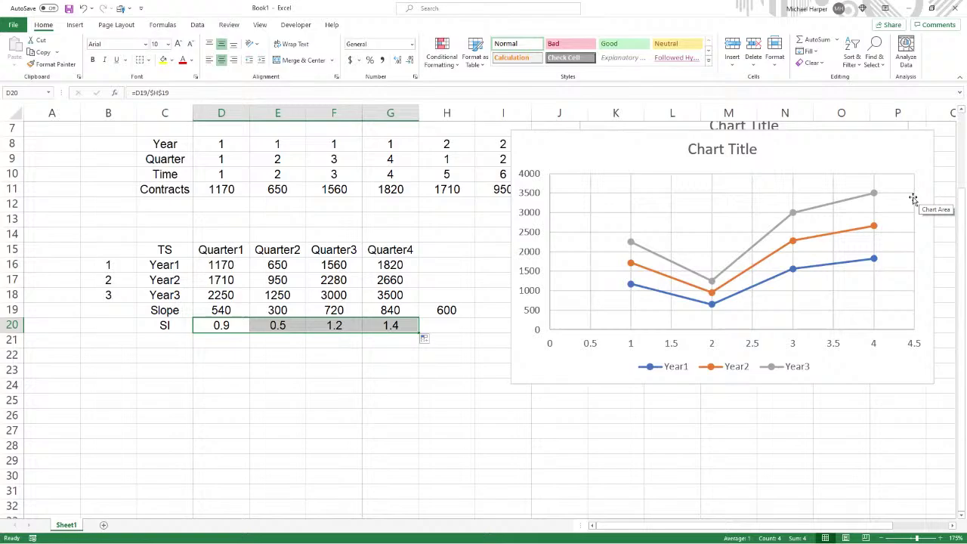
Label C21 Forecast and calculate each quarter's year 4 forecast in D21:G21, starting with =INTERCEPT(D16:D18,$B$16:$B$18)+D19*4
click(170, 342)
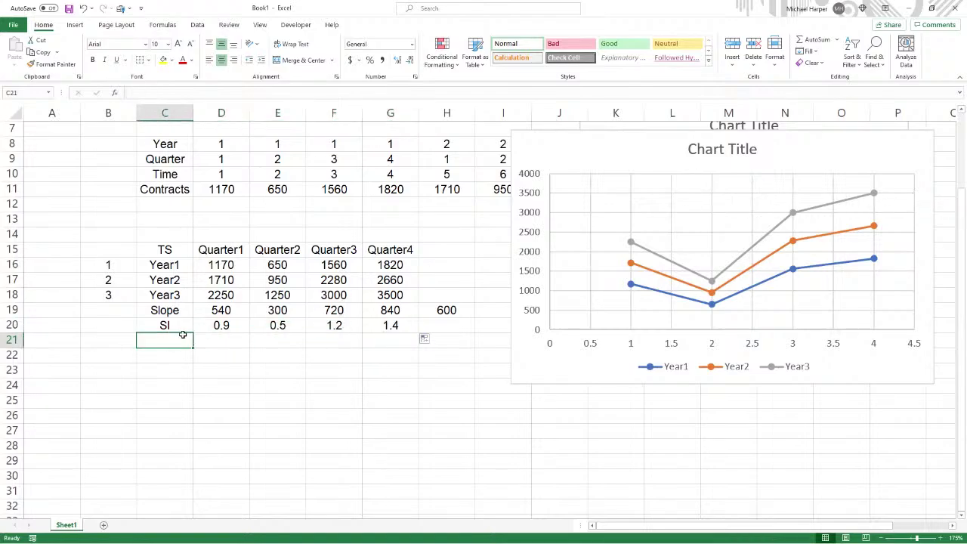
text(Forecast)
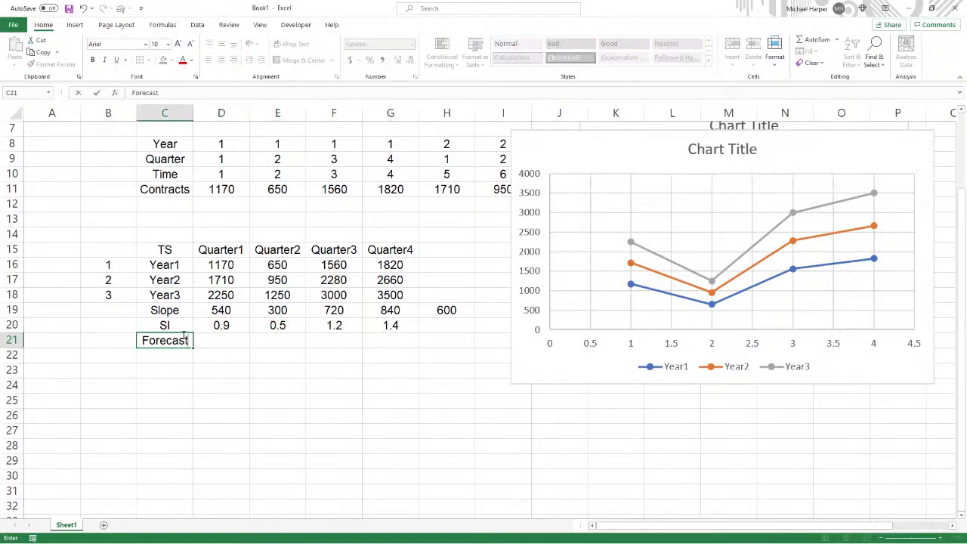
key(Tab)
text(=i)
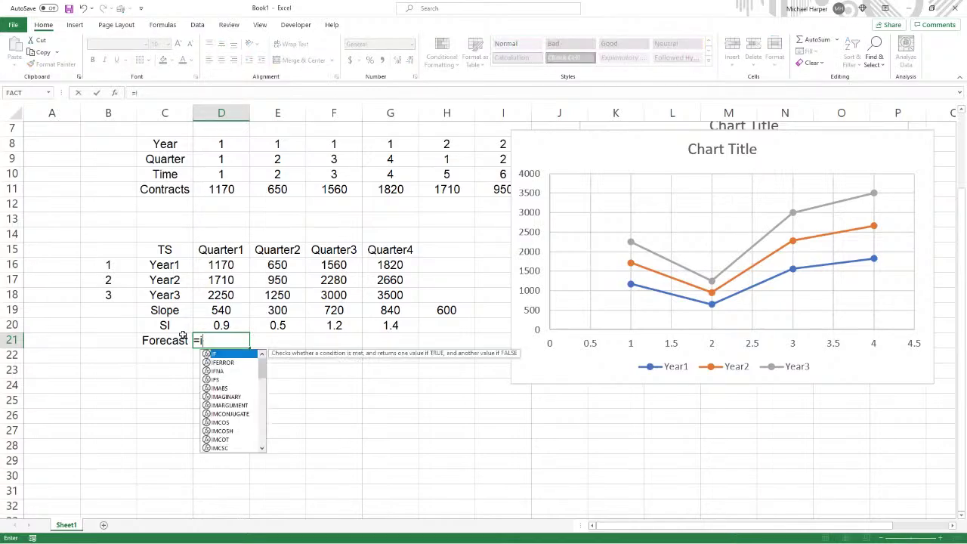
text(ntercept)
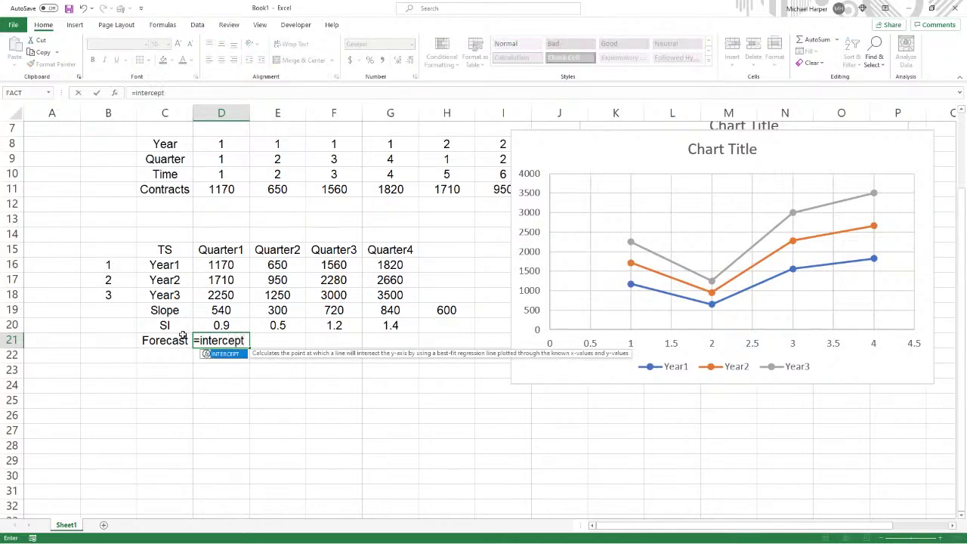
text(()
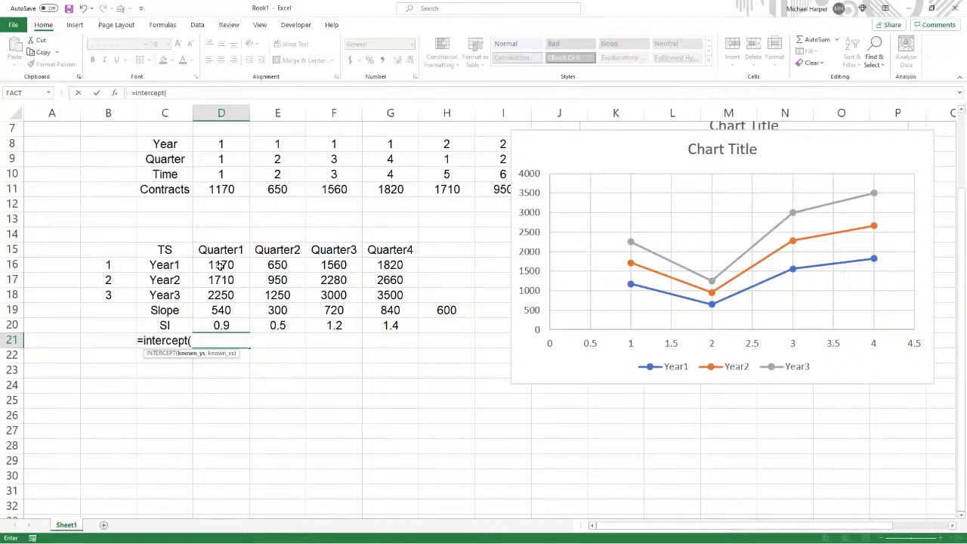
drag(220, 264, 218, 295)
text(,)
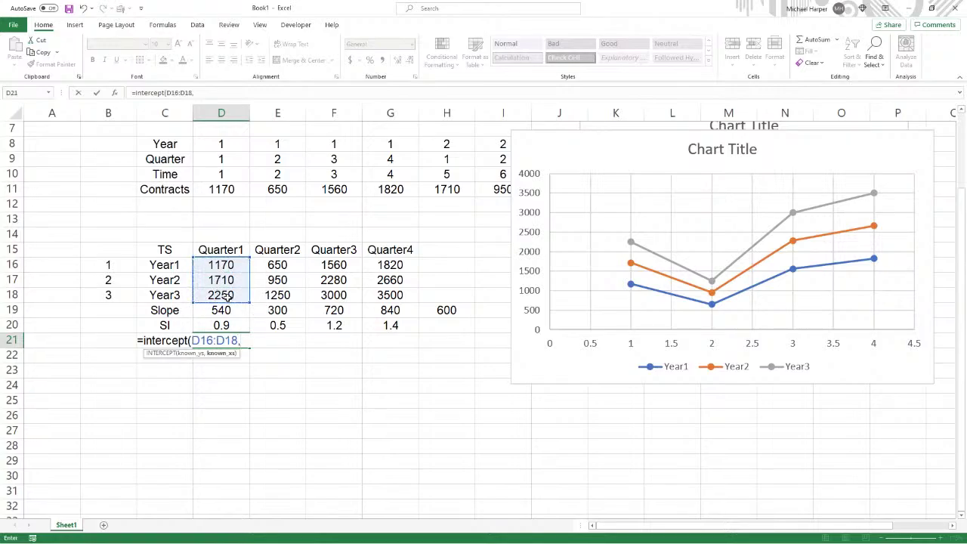
drag(106, 268, 108, 294)
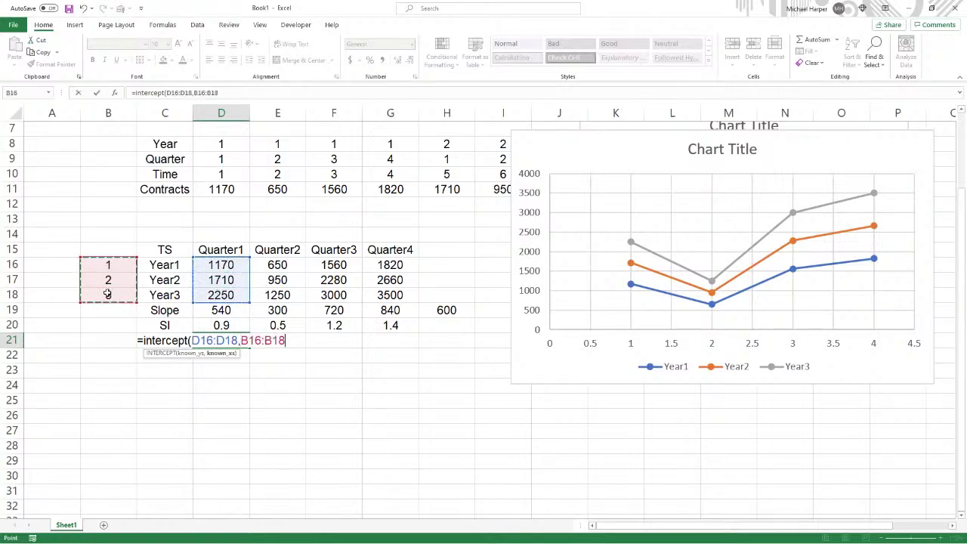
key(F4)
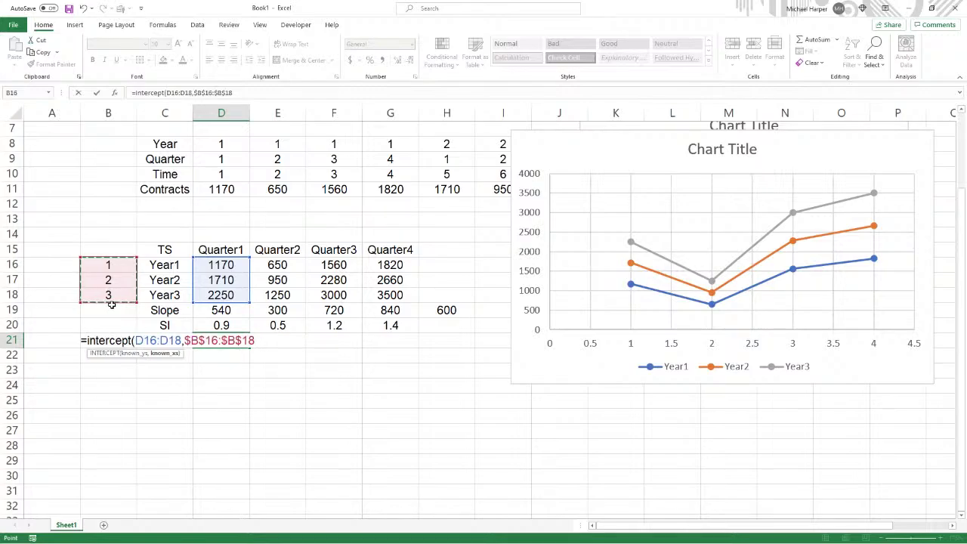
text()+)
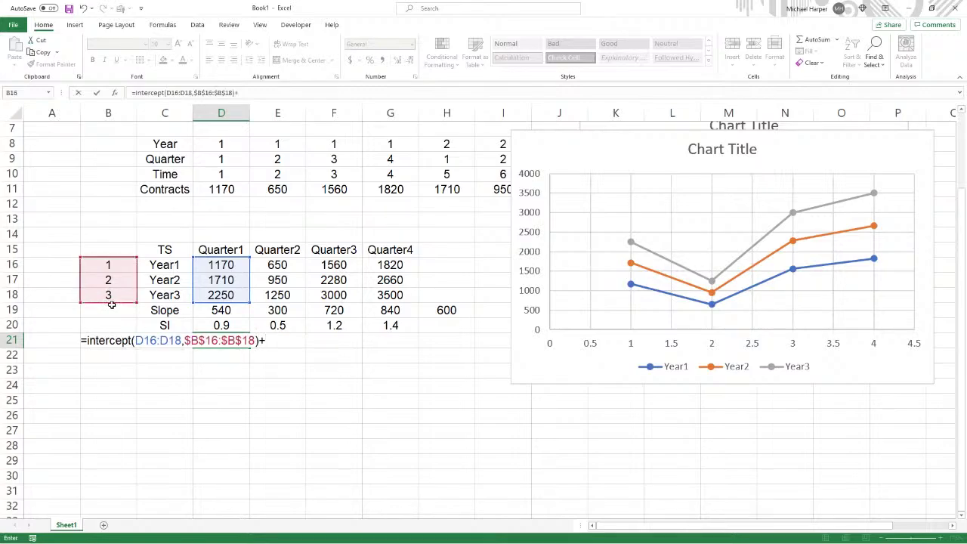
click(228, 310)
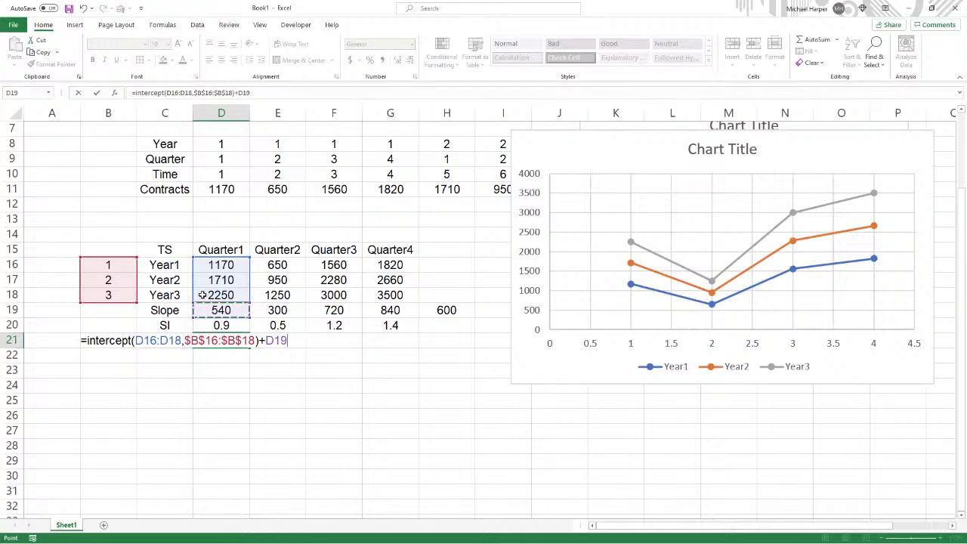
text(*)
key(Return)
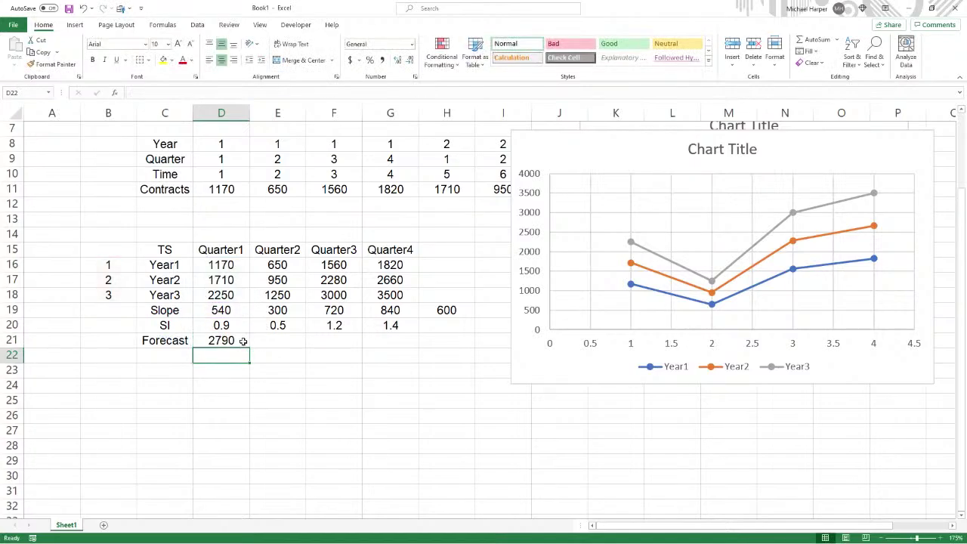
click(229, 342)
drag(250, 348, 410, 348)
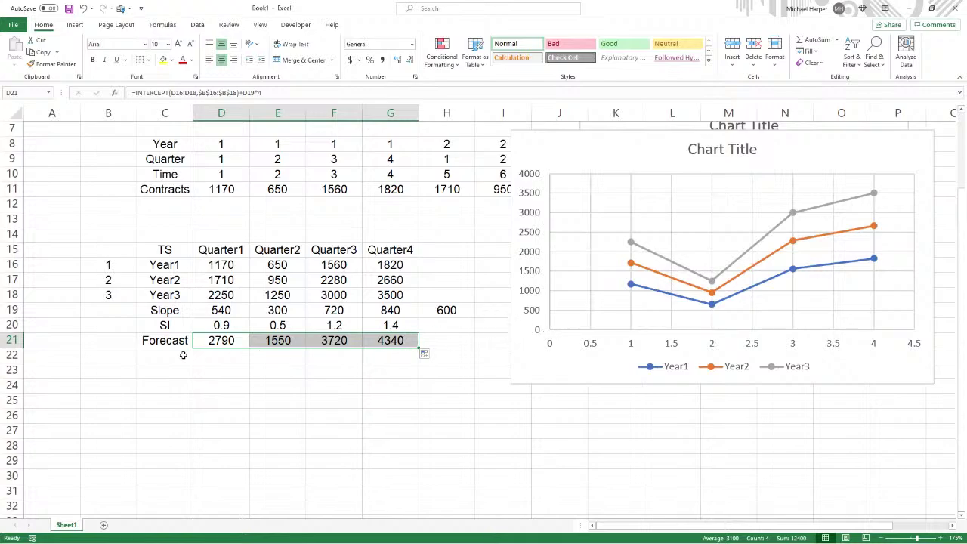
Label cell C23 SA-TS
click(160, 369)
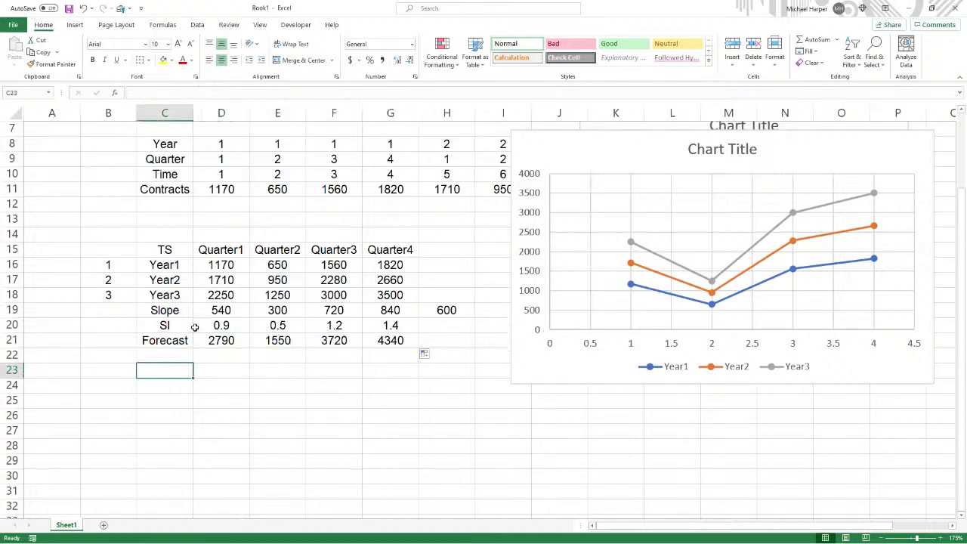
text(SA-)
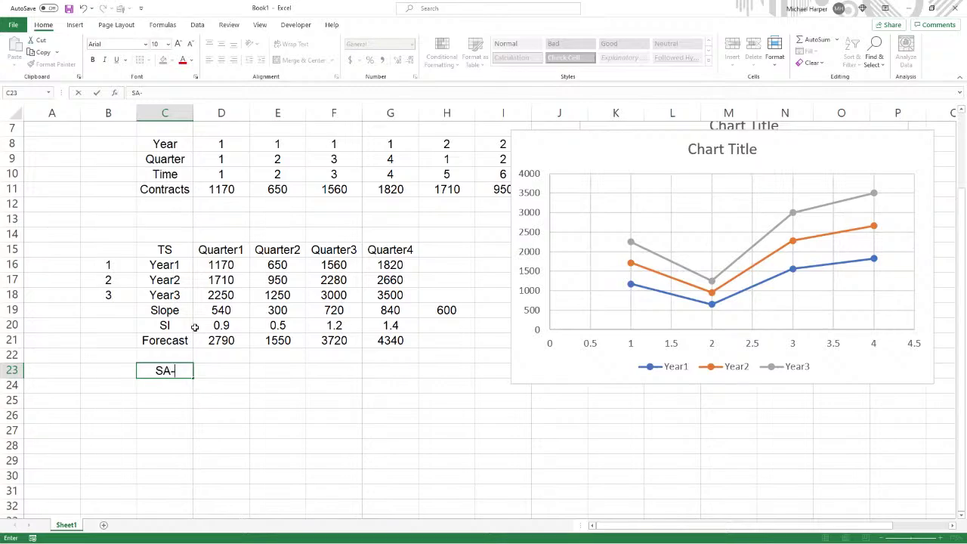
text(TS)
key(Tab)
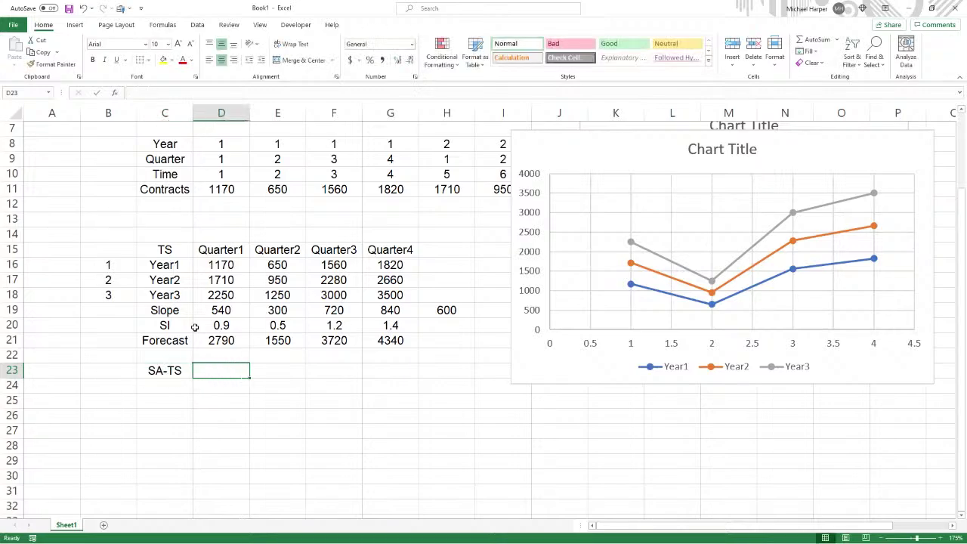
Copy the quarterly table C15:G19, including its Slope row, and paste it as values starting at C23
drag(158, 252, 379, 301)
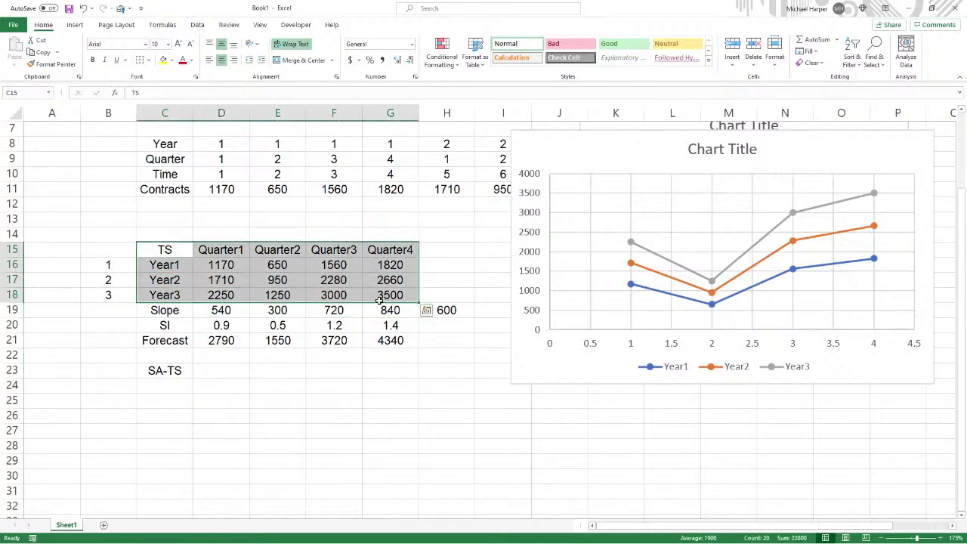
click(196, 261)
drag(164, 250, 383, 313)
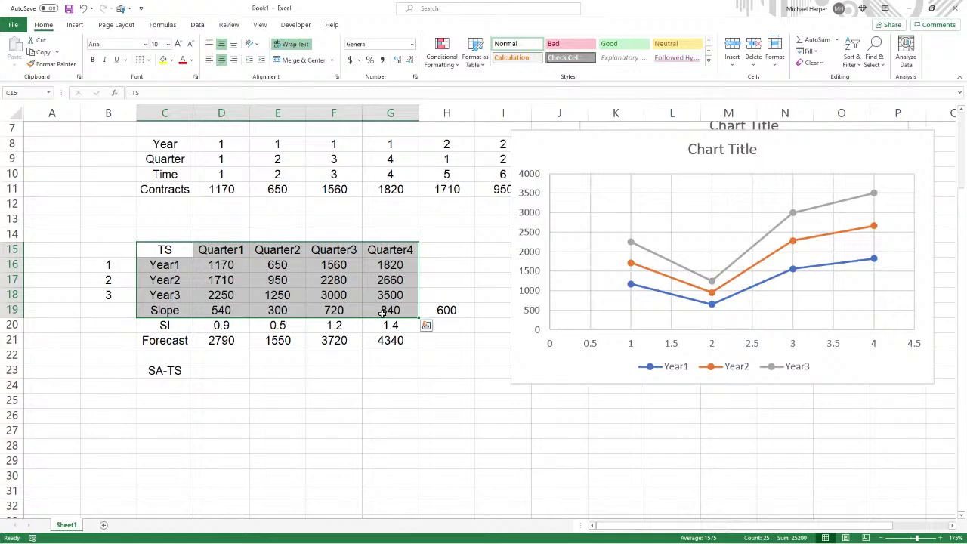
key(ctrl+c)
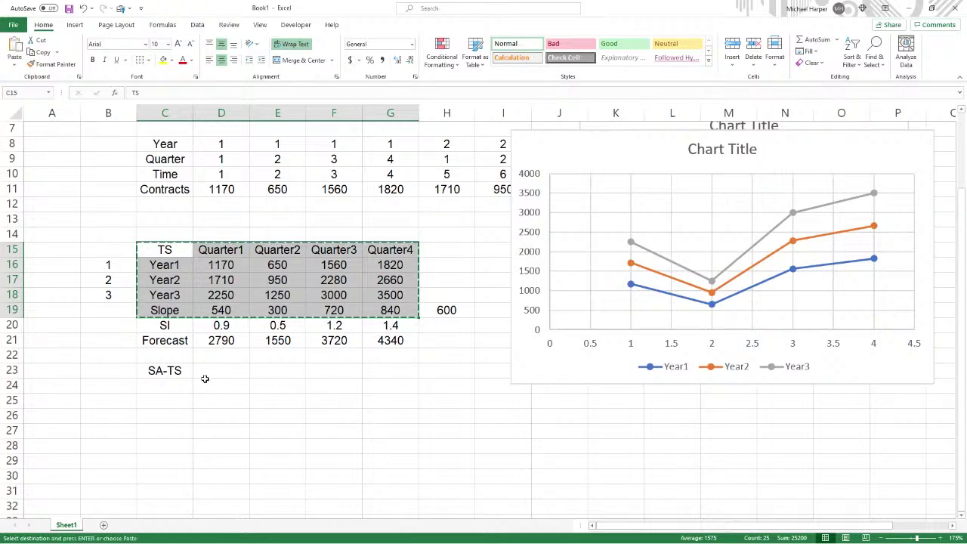
click(168, 371)
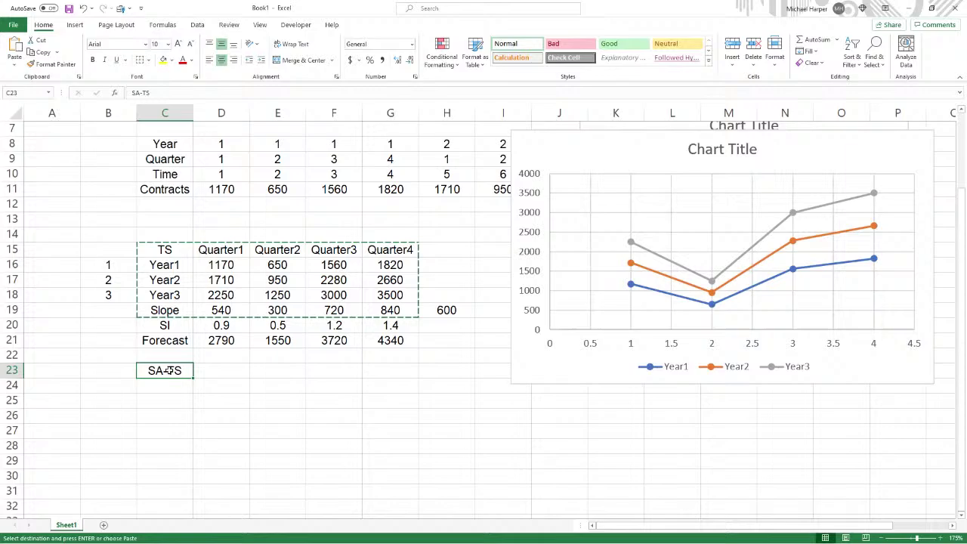
right_click(171, 370)
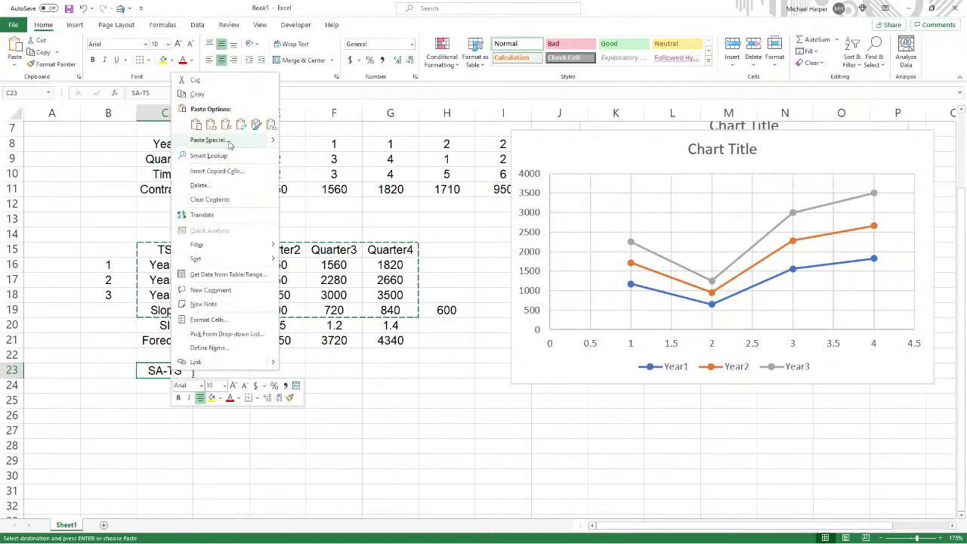
click(211, 125)
Clear the copied numbers in D24:G27 and retitle the new table's corner cell C23 as SA-TS
drag(221, 385, 221, 399)
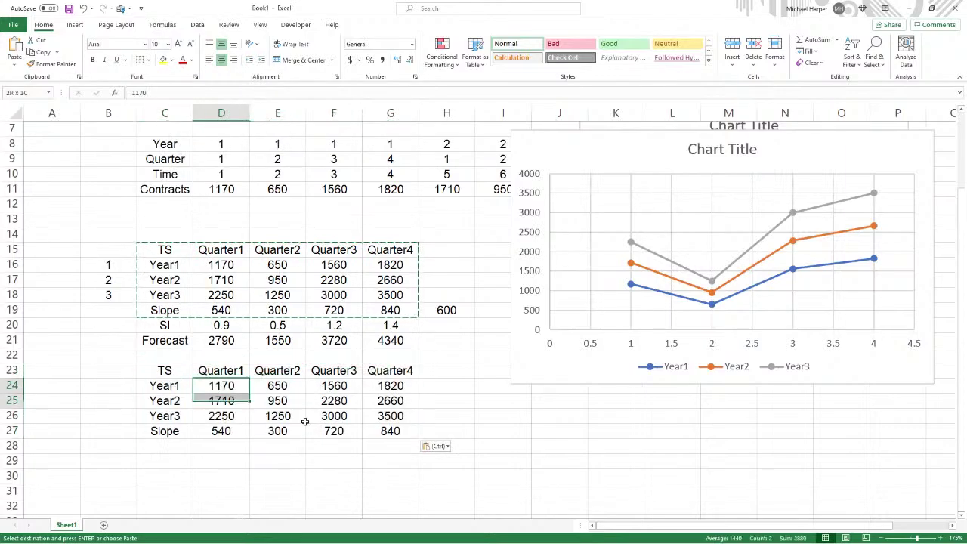
drag(305, 421, 398, 434)
key(Delete)
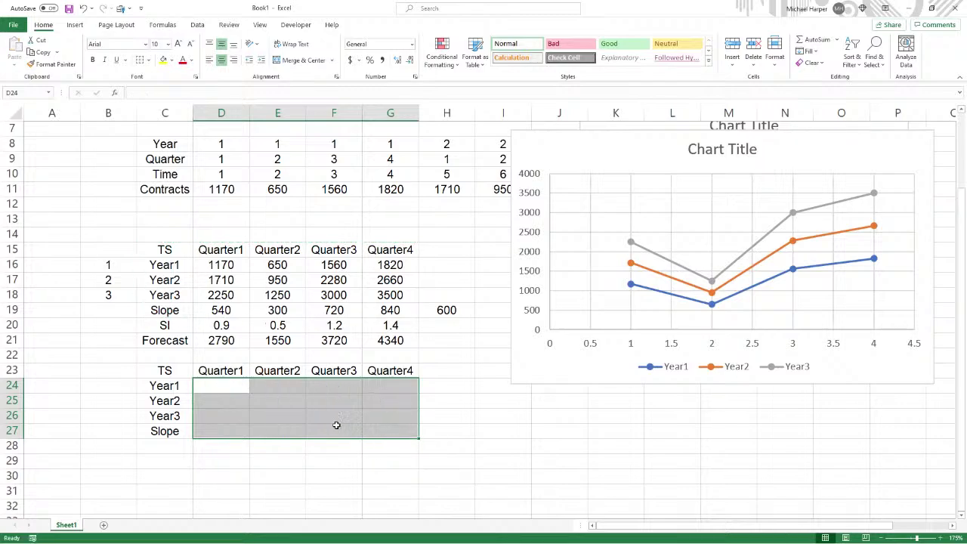
click(173, 372)
text(SA)
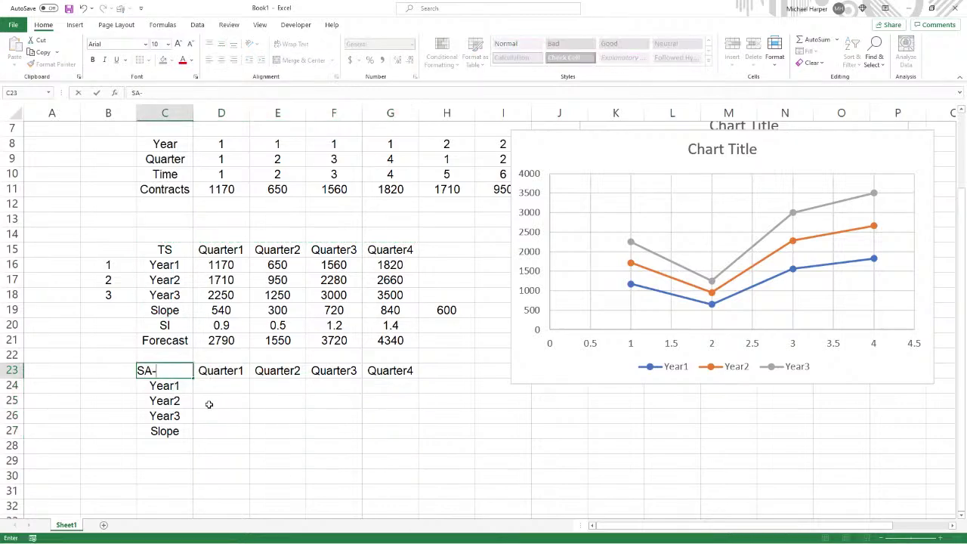
text(-YTS)
key(BackSpace)
key(BackSpace)
key(Return)
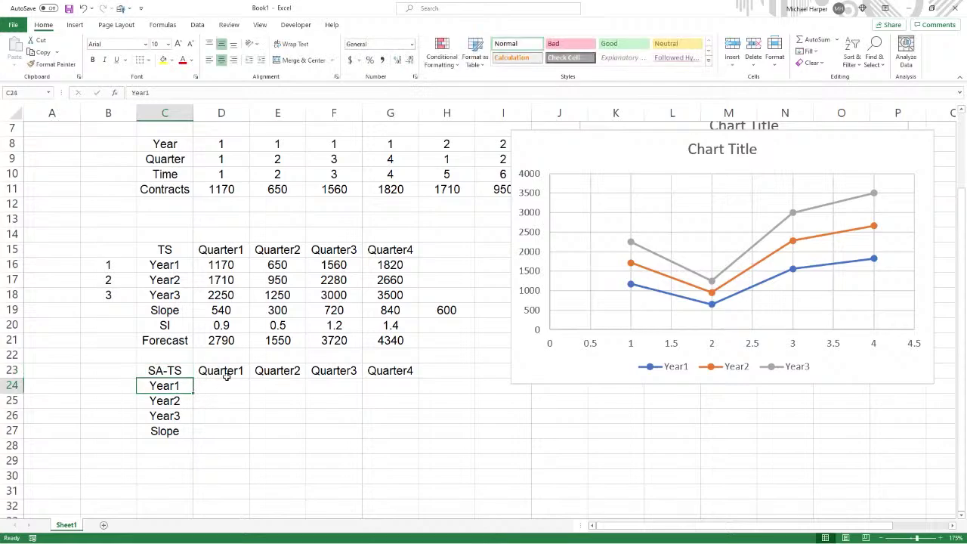
Calculate the seasonally adjusted Year1 Quarter1 value in D24 by dividing D16 by the absolute index $D$20
click(225, 382)
text(=)
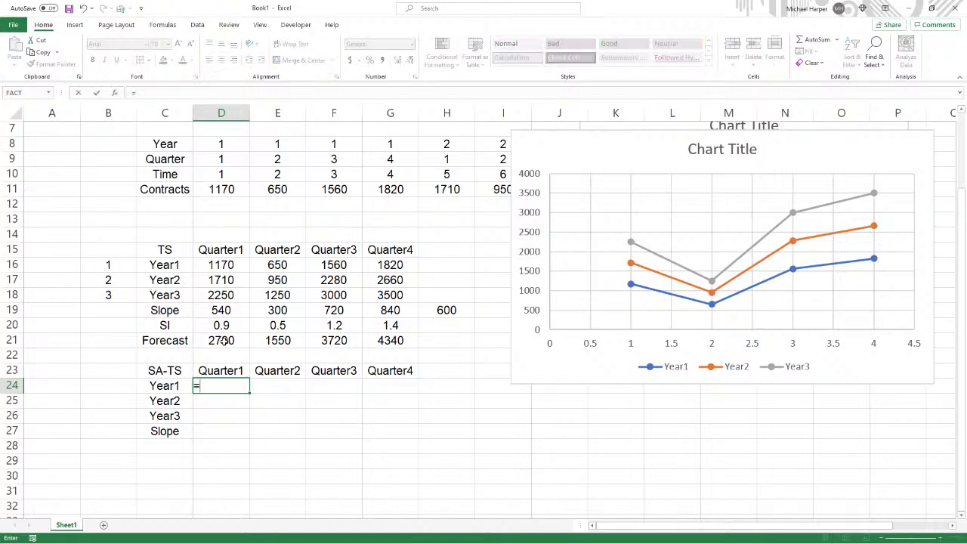
click(215, 265)
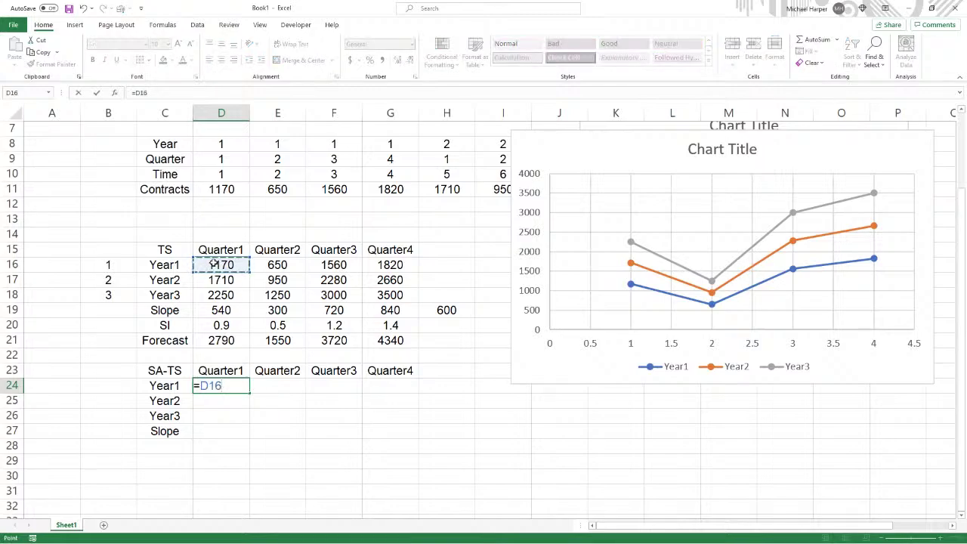
text(/)
click(221, 325)
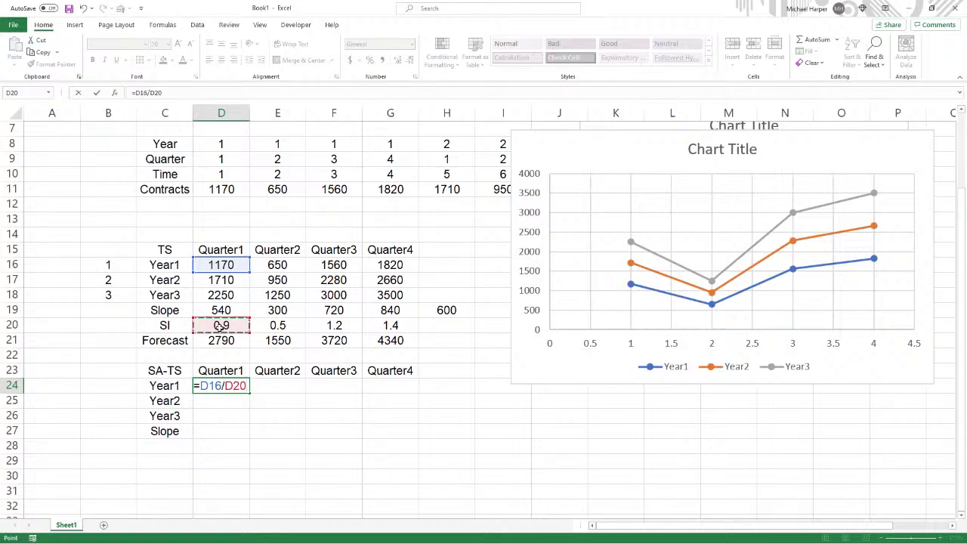
key(F4)
key(Return)
Calculate the seasonally adjusted Year1 Quarter2 value in E24 by dividing E16 by the seasonal index in E20
click(271, 386)
text(=)
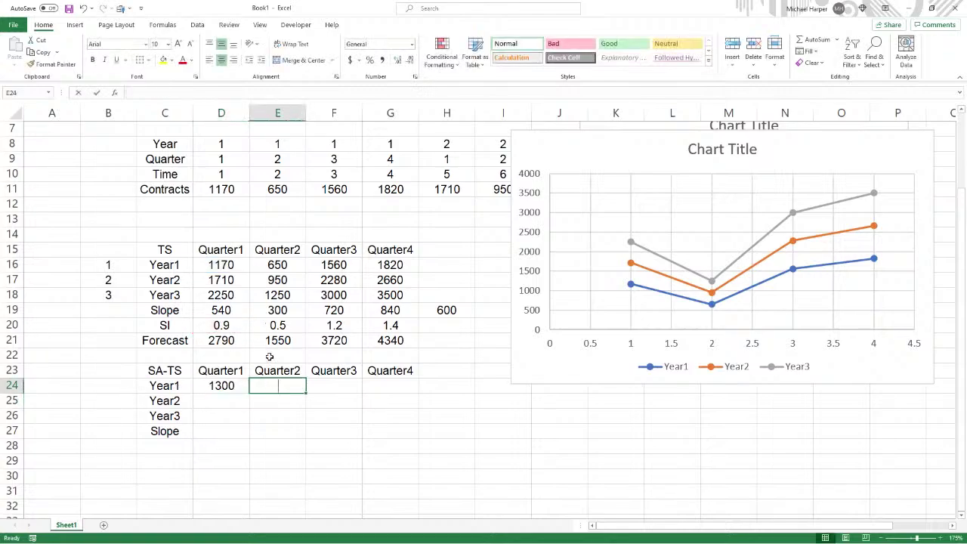
click(276, 264)
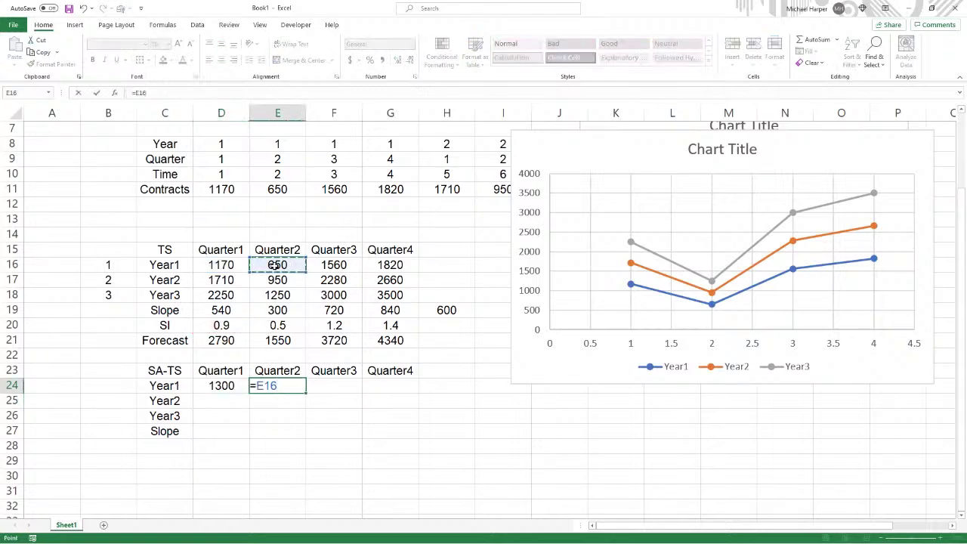
text(/)
click(278, 325)
key(Return)
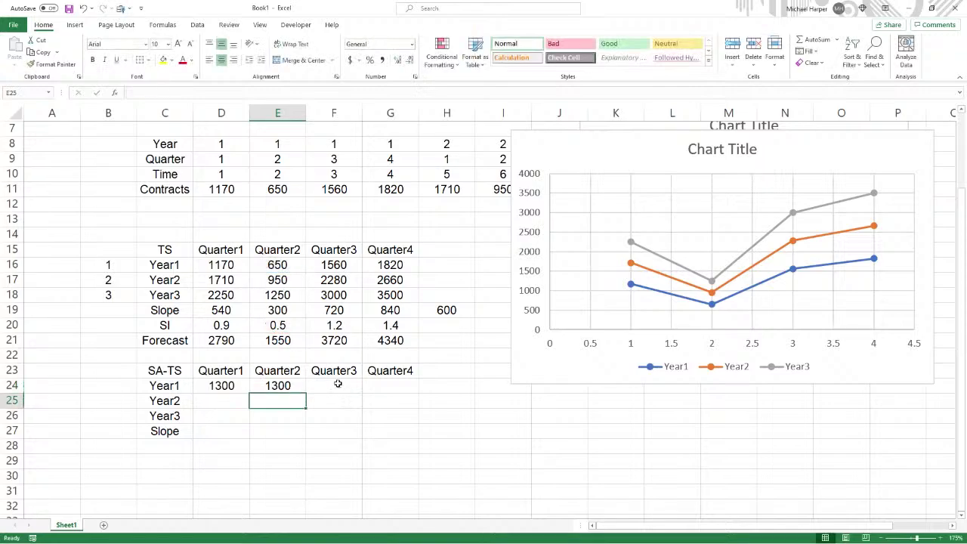
Calculate the seasonally adjusted Year1 Quarter3 value in F24 by dividing F16 by the absolute index $F$20
click(334, 385)
text(=)
click(333, 265)
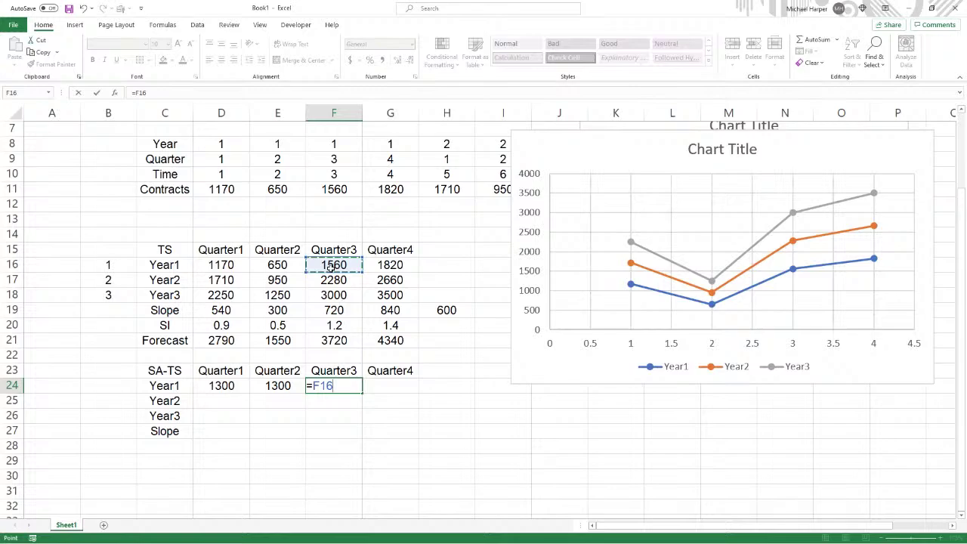
text(/)
click(333, 325)
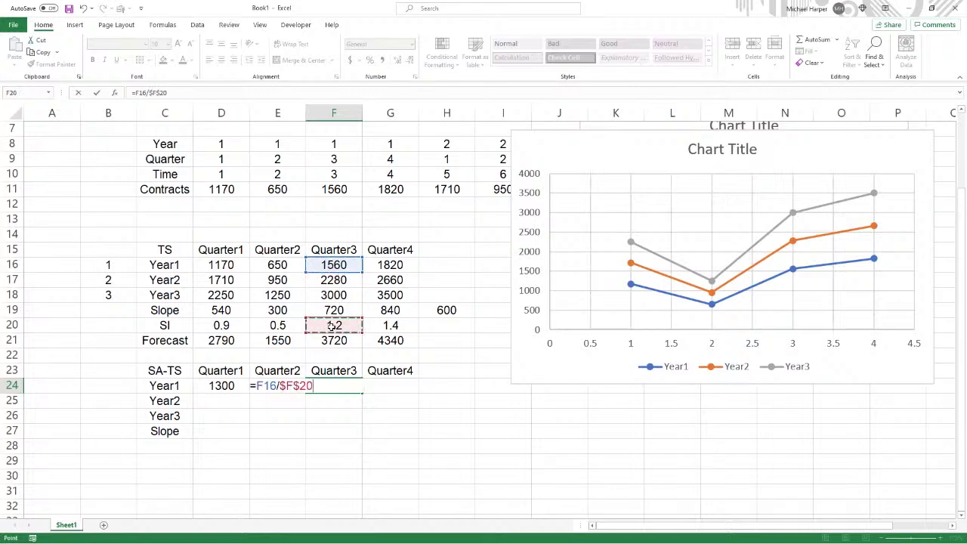
key(Return)
Calculate the seasonally adjusted Year1 Quarter4 value in G24 by dividing G16 by the absolute index $G$20
click(389, 385)
text(=)
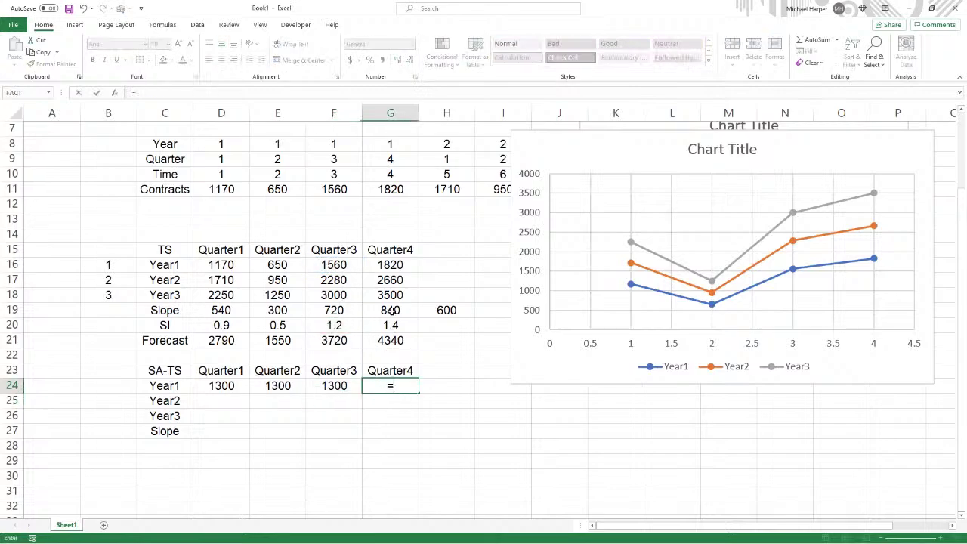
click(389, 264)
text(/)
click(391, 327)
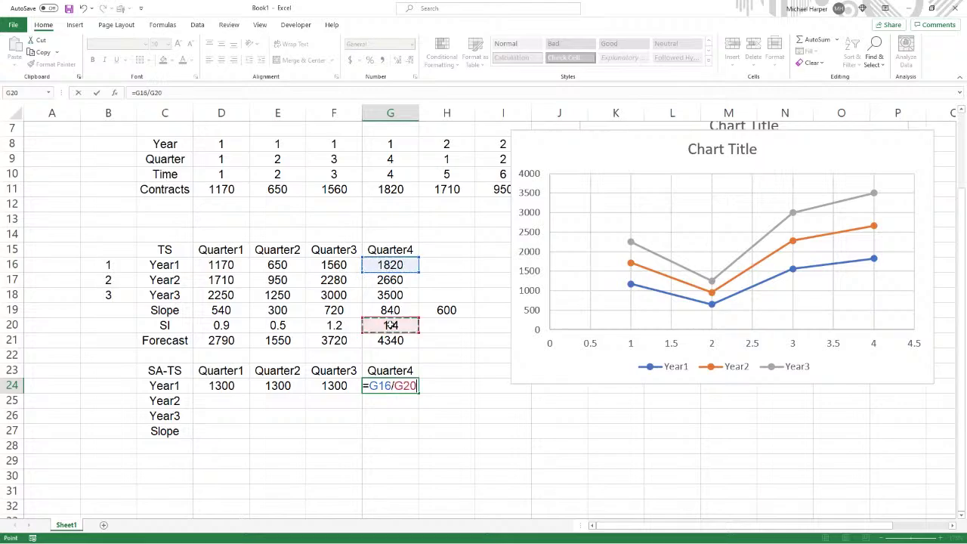
key(F4)
key(Return)
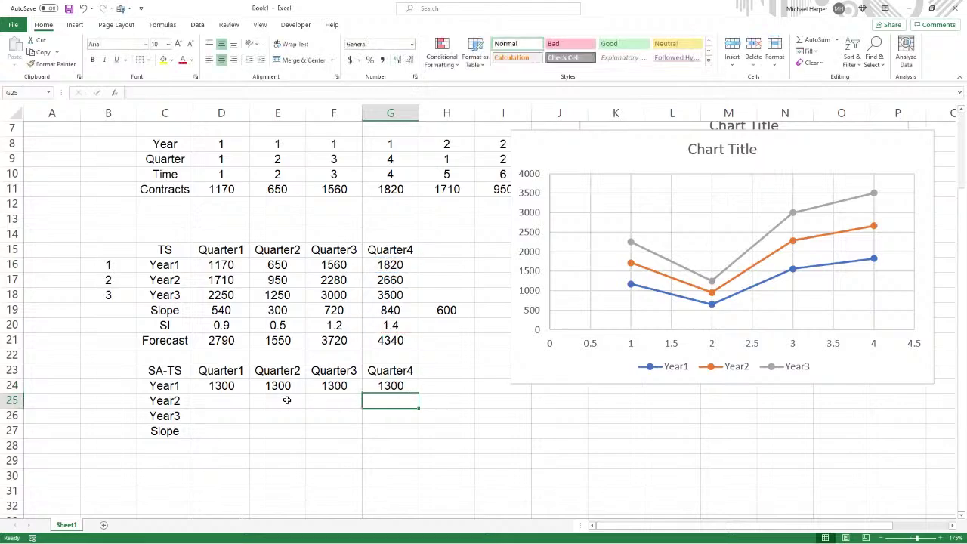
Fill the Year1 formulas in D24:G24 down through the Year2 and Year3 rows of the SA-TS table
drag(231, 384, 425, 422)
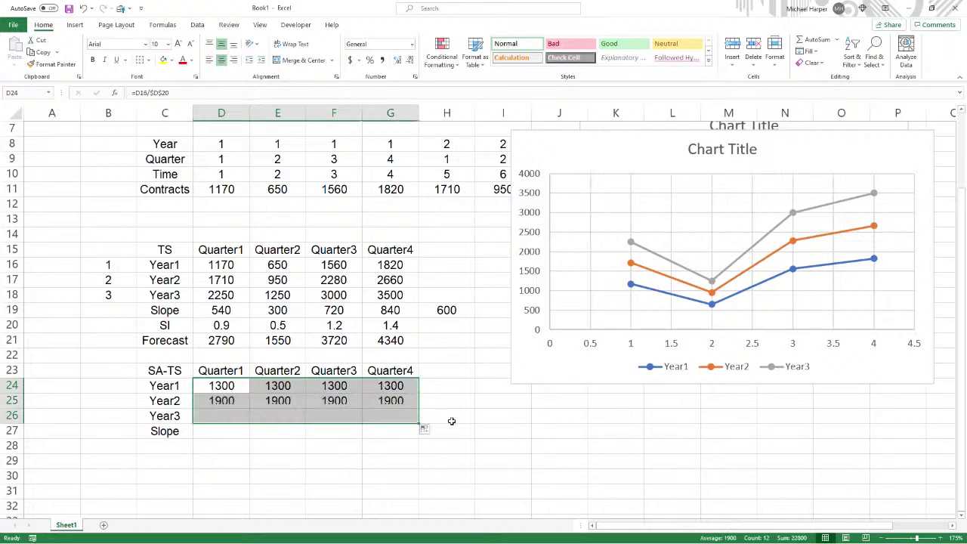
scroll(509, 396, down, 1)
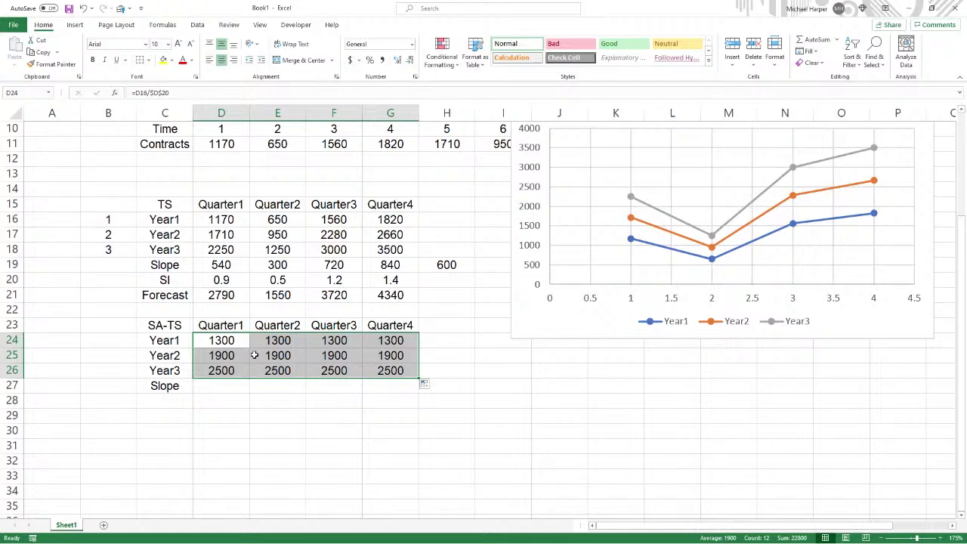
click(220, 388)
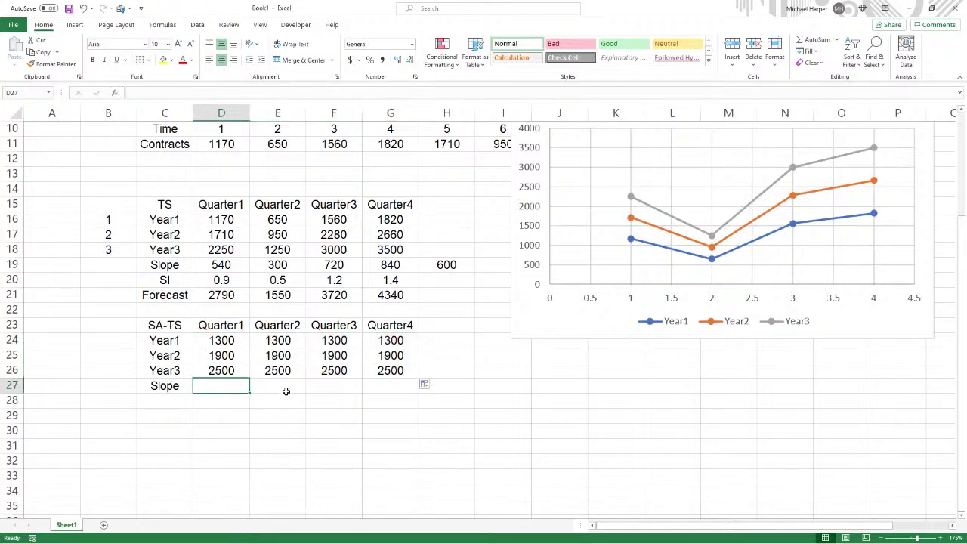
Number the SA-TS table's years 1, 2 and 3 in cells B24:B26
click(125, 341)
text(1)
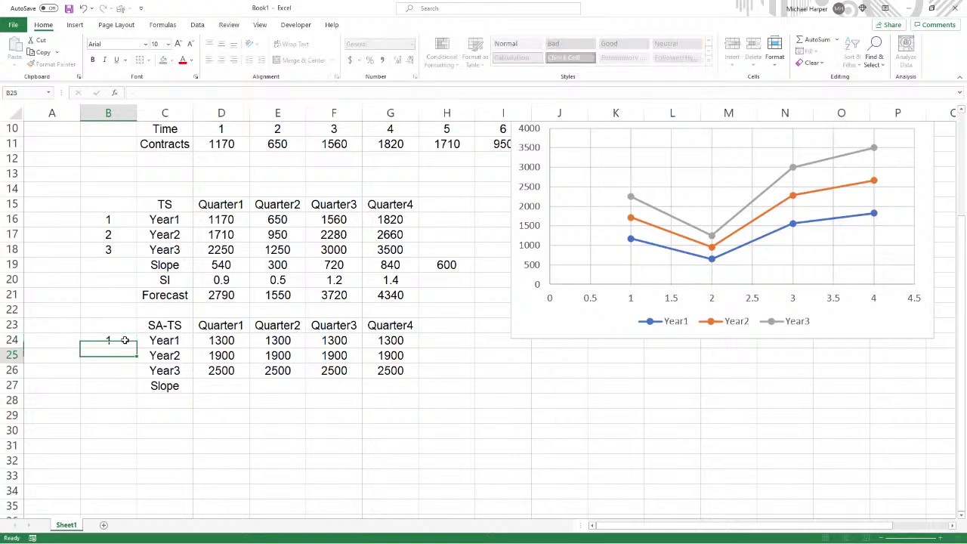
key(Return)
text(2)
key(Return)
text(3)
key(Return)
Calculate the seasonally adjusted Quarter1 slope in D27 with =SLOPE(D24:D26,$B$24:$B$26)
key(Right)
key(Right)
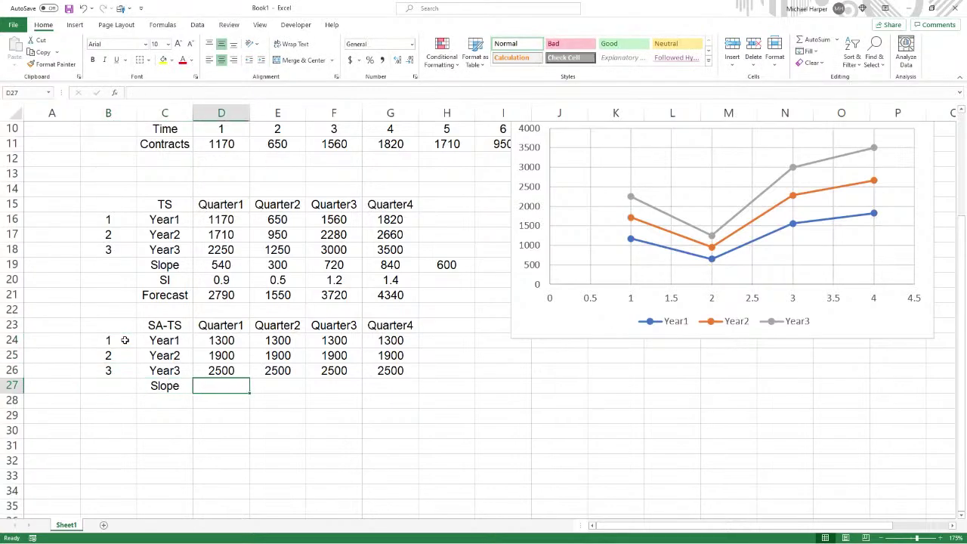
text(=slope)
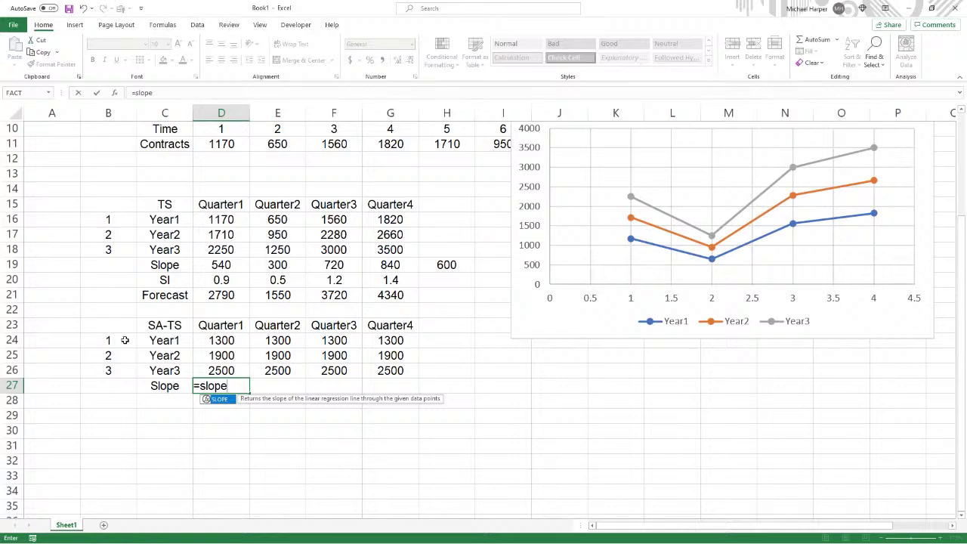
text(()
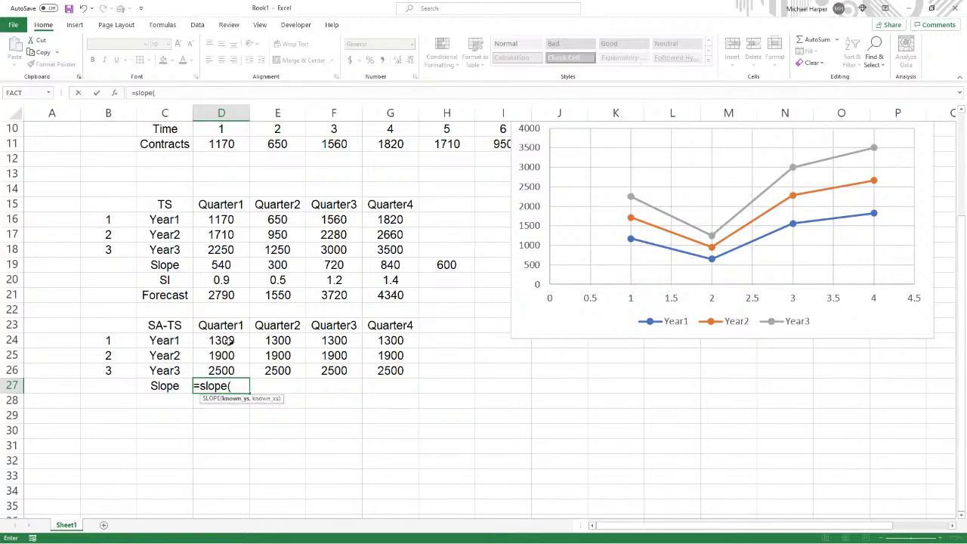
drag(227, 342, 225, 366)
text(,)
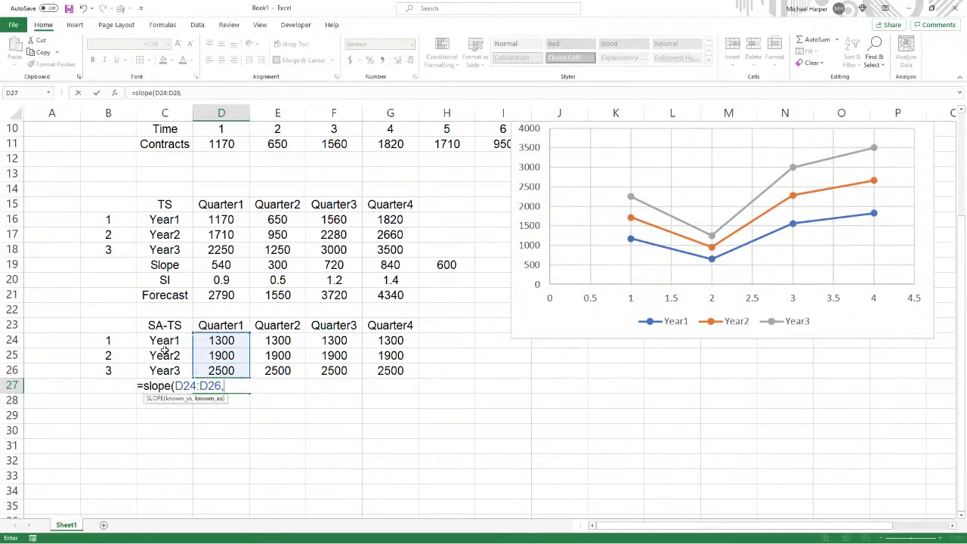
drag(112, 341, 111, 369)
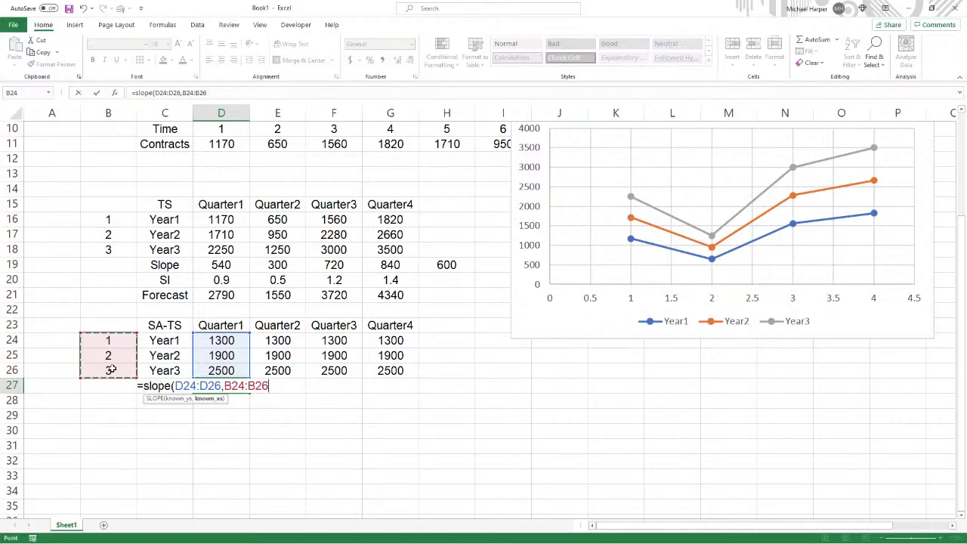
text())
key(Return)
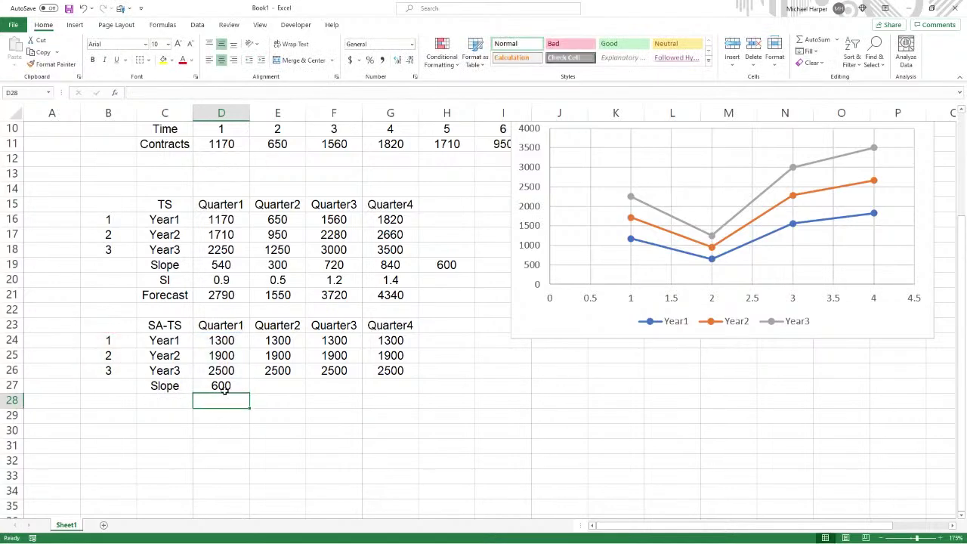
Copy the slope formula in D27 across to Quarter2, Quarter3 and Quarter4 in E27:G27
key(Up)
drag(249, 395, 401, 408)
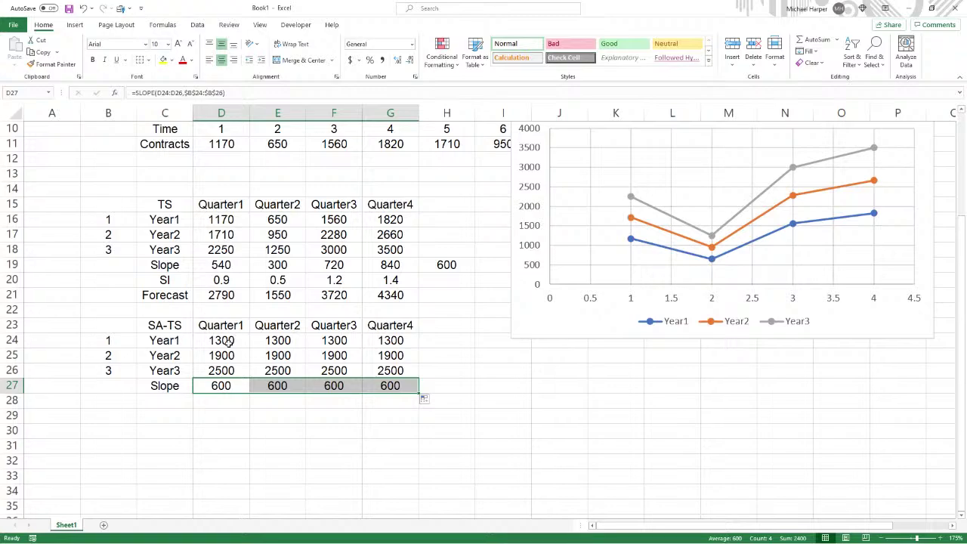
click(437, 391)
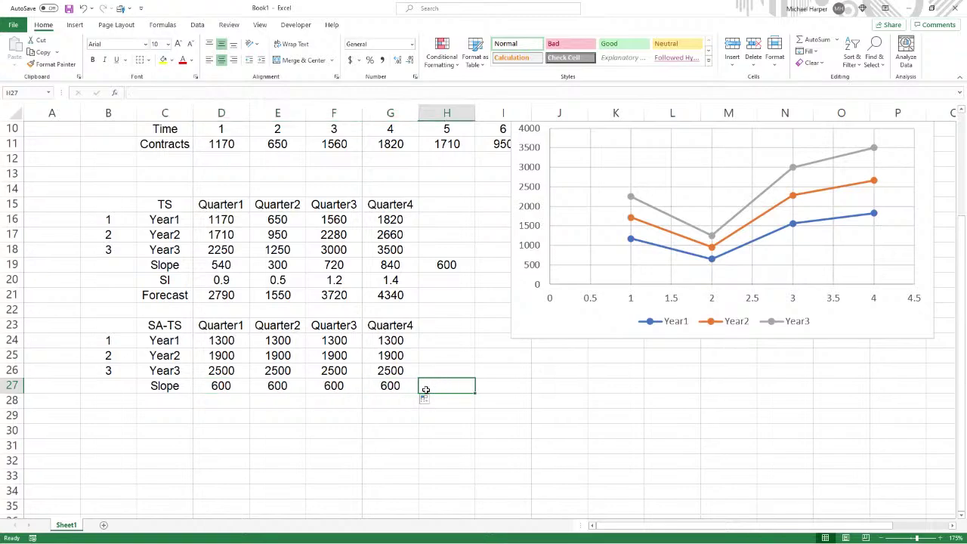
Add the row label Forecast in C28 beneath the SA-TS table's Slope row
click(145, 399)
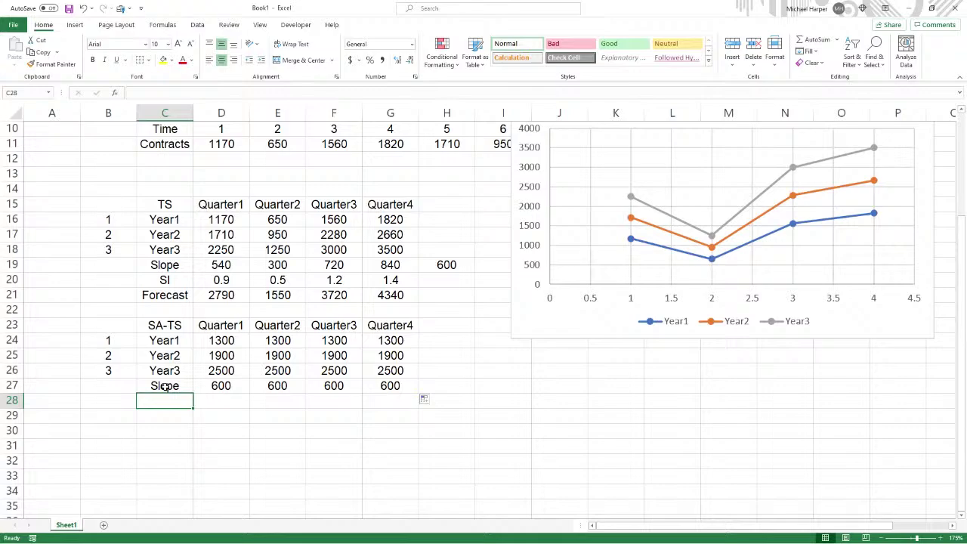
text(Foreca)
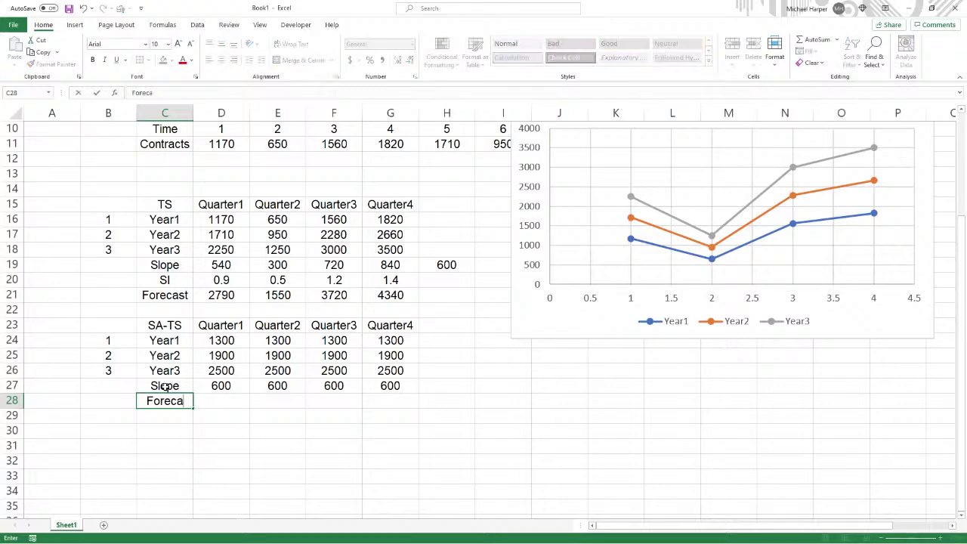
text(st)
key(Tab)
Calculate the Quarter1 forecast for year 4 in D28 with =INTERCEPT(D24:D26,$B$24:$B$26)+D27*4
text(=inte)
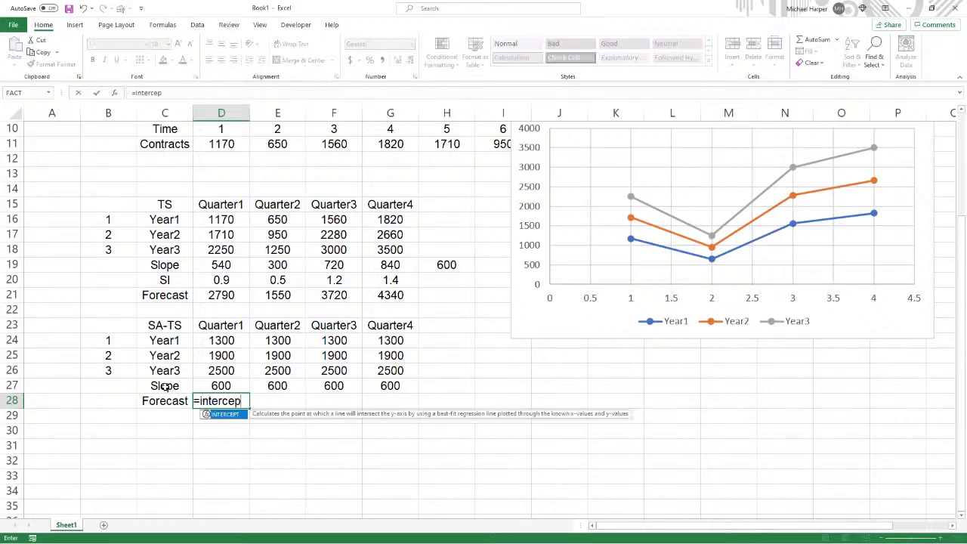
text(rcept()
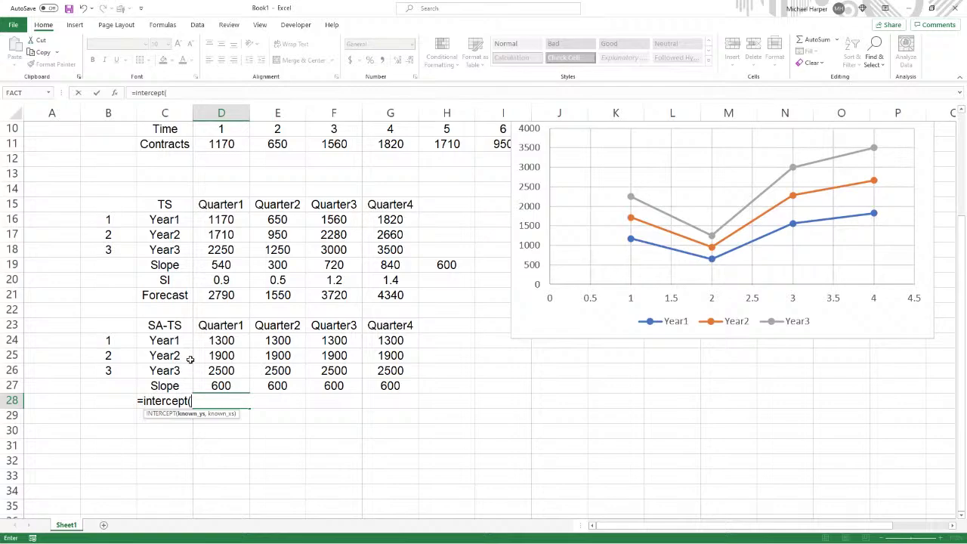
drag(216, 341, 228, 370)
text(,)
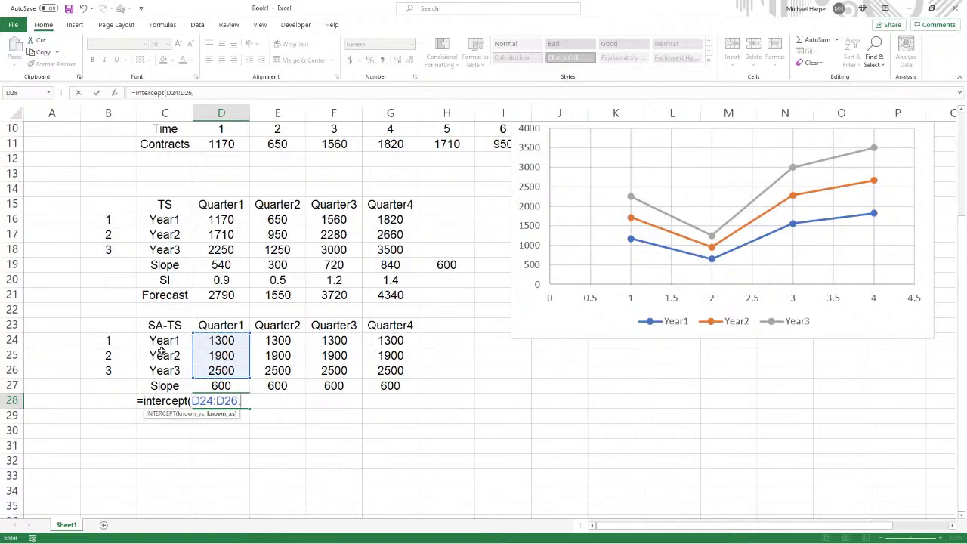
drag(112, 340, 112, 369)
key(F4)
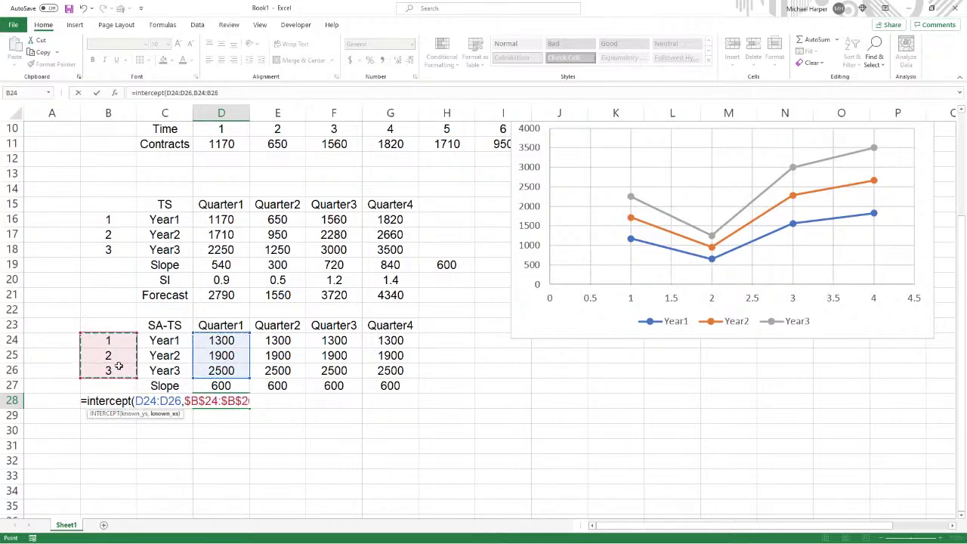
text())
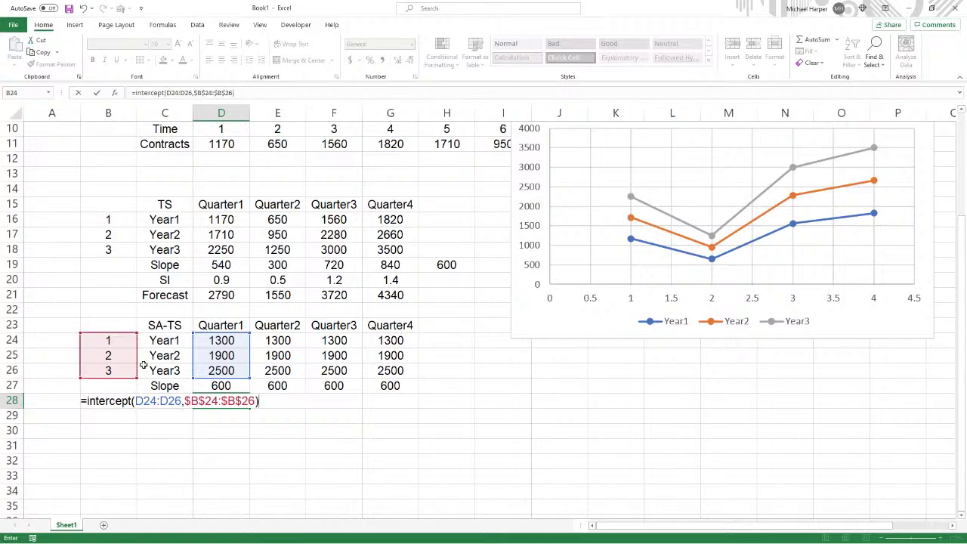
text(+)
click(216, 387)
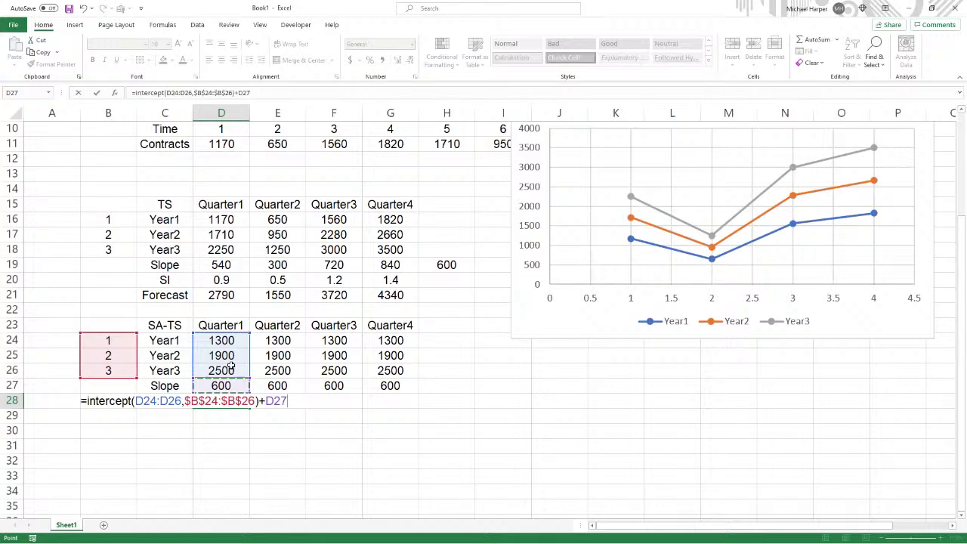
text(*)
key(Return)
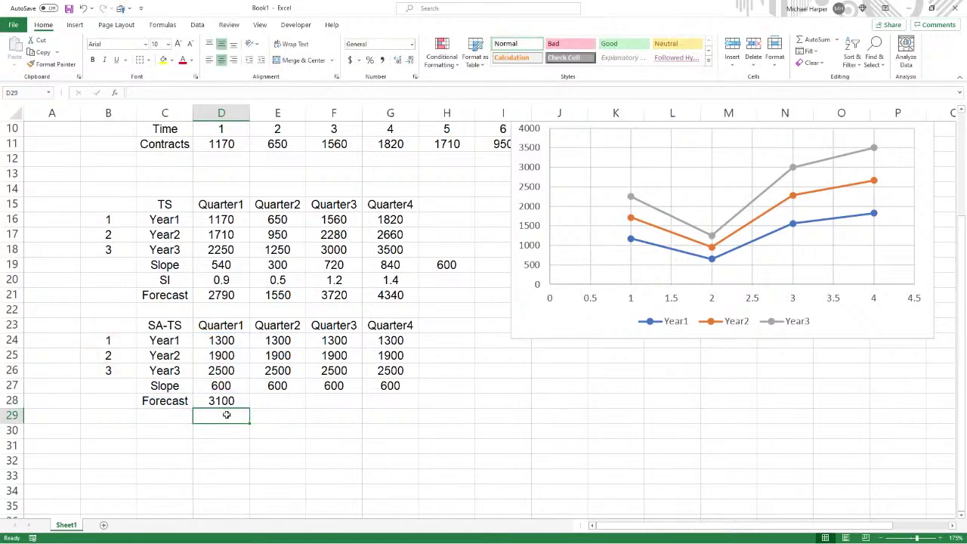
Copy the forecast formula in D28 across to Quarter2, Quarter3 and Quarter4 in E28:G28
click(223, 401)
drag(250, 409, 401, 412)
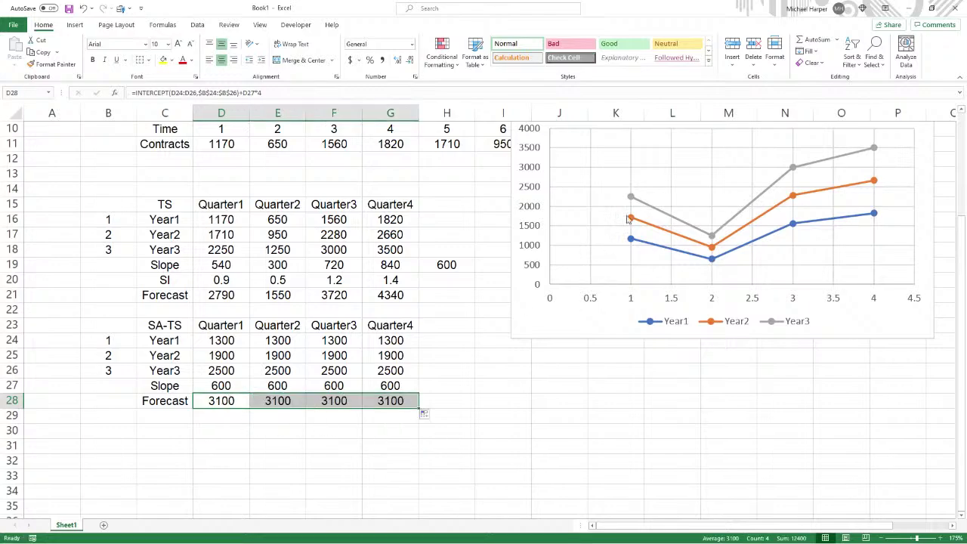
click(236, 414)
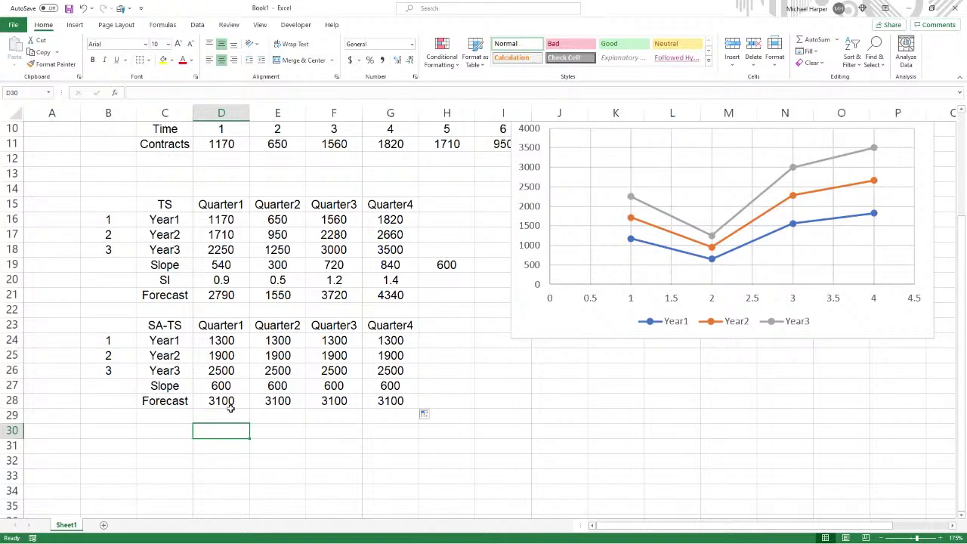
Total the seasonally adjusted quarterly forecasts D28:G28 with a SUM formula in H28
click(224, 401)
drag(224, 401, 366, 402)
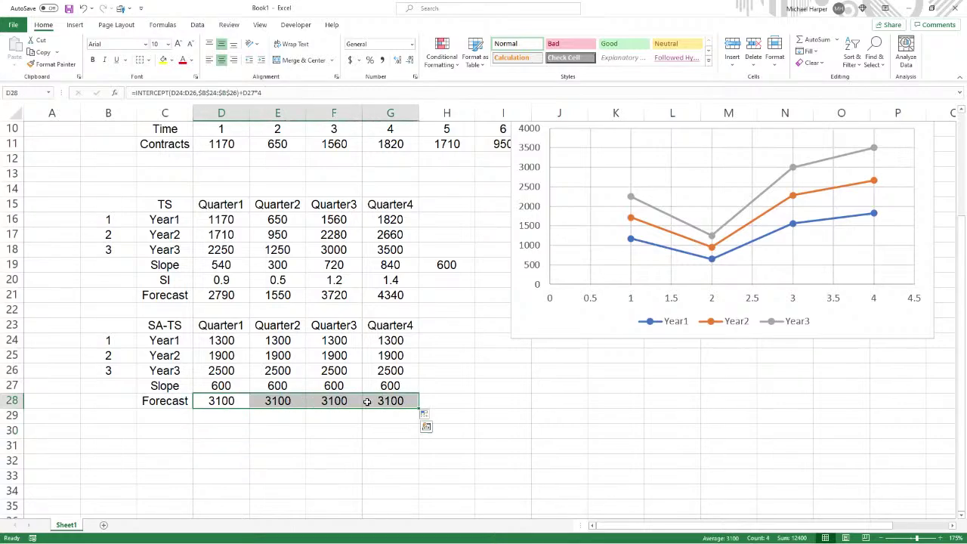
click(431, 399)
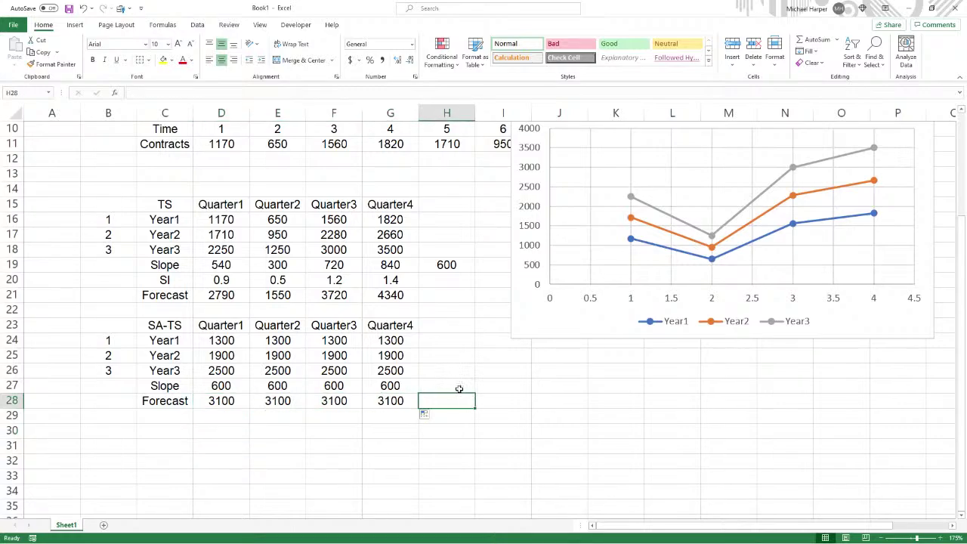
text(=sum()
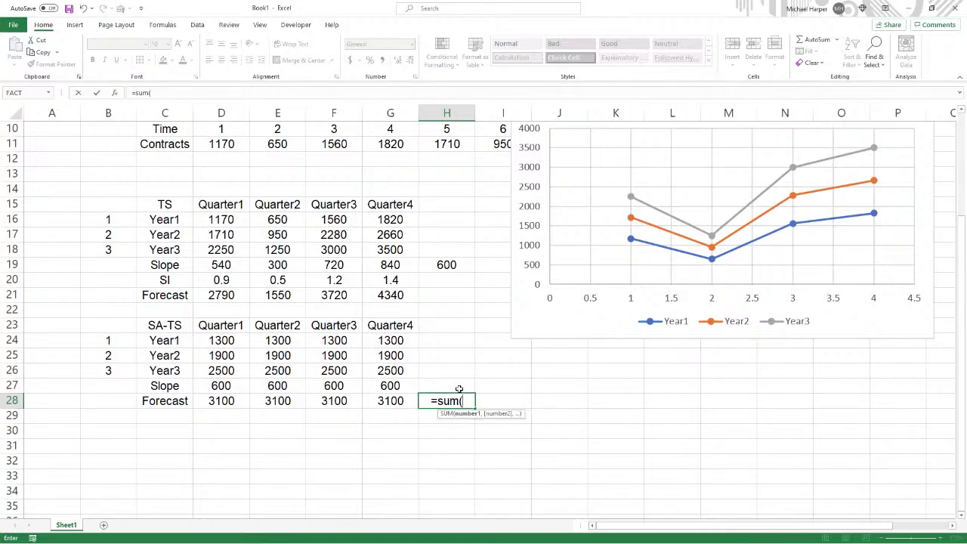
drag(213, 402, 383, 402)
key(Return)
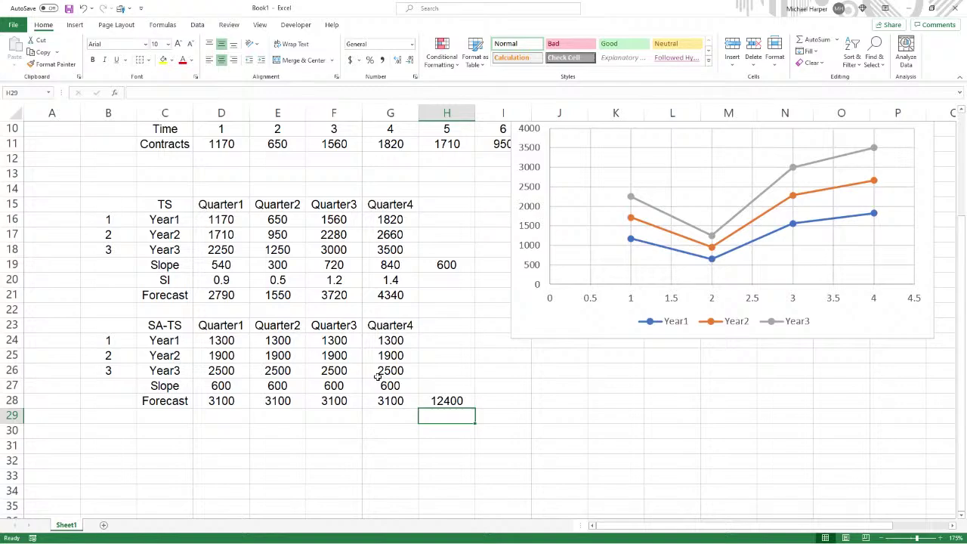
Total the TS table's quarterly forecasts D21:G21 with a SUM formula in H21
click(446, 296)
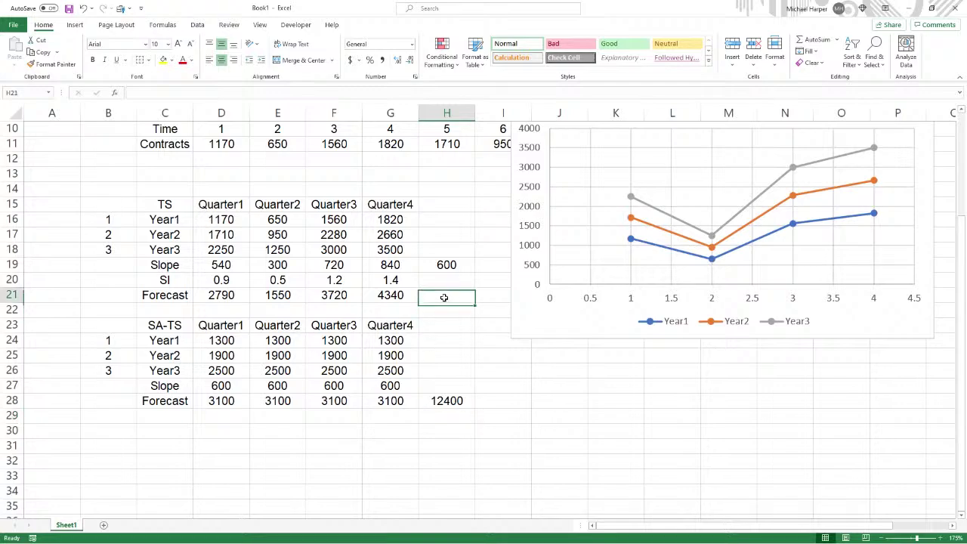
text(=su)
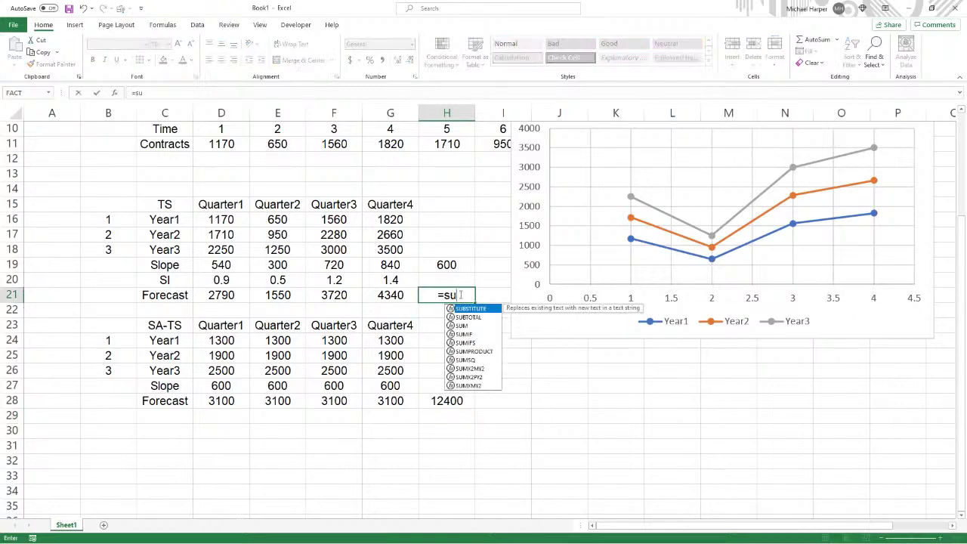
text(m()
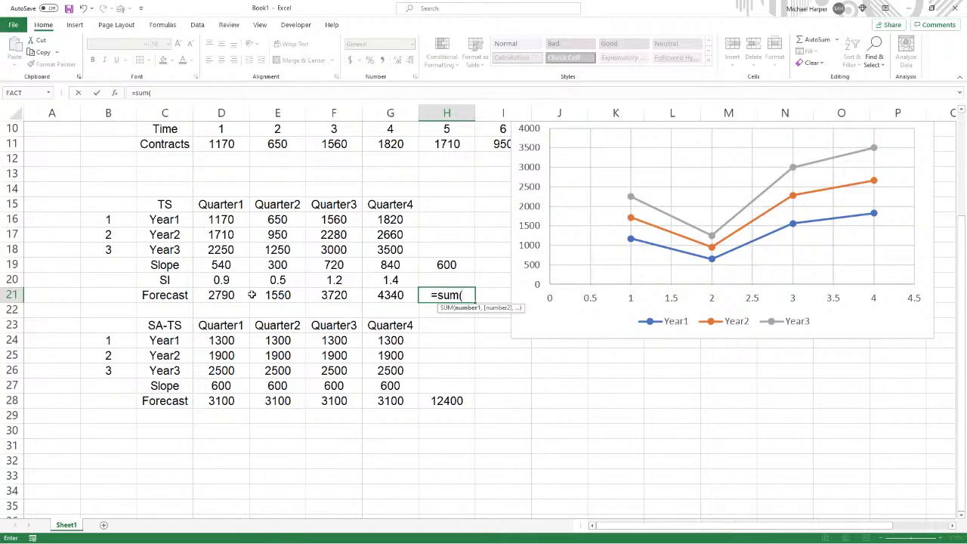
drag(229, 295, 386, 296)
key(Return)
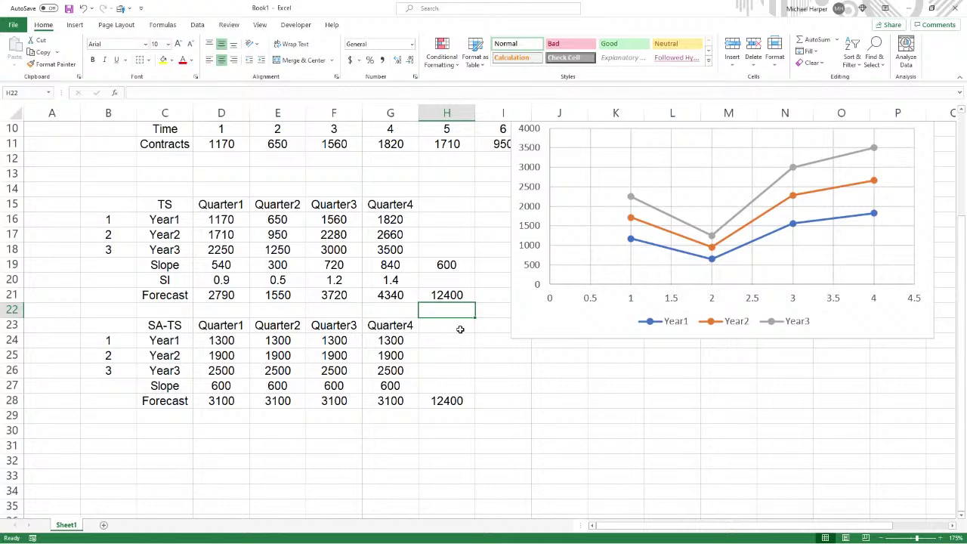
Compare the quarterly forecasts in D21:G21 with the seasonally adjusted ones in D28:G28, along with the totals in H21 and H28
drag(218, 292, 382, 295)
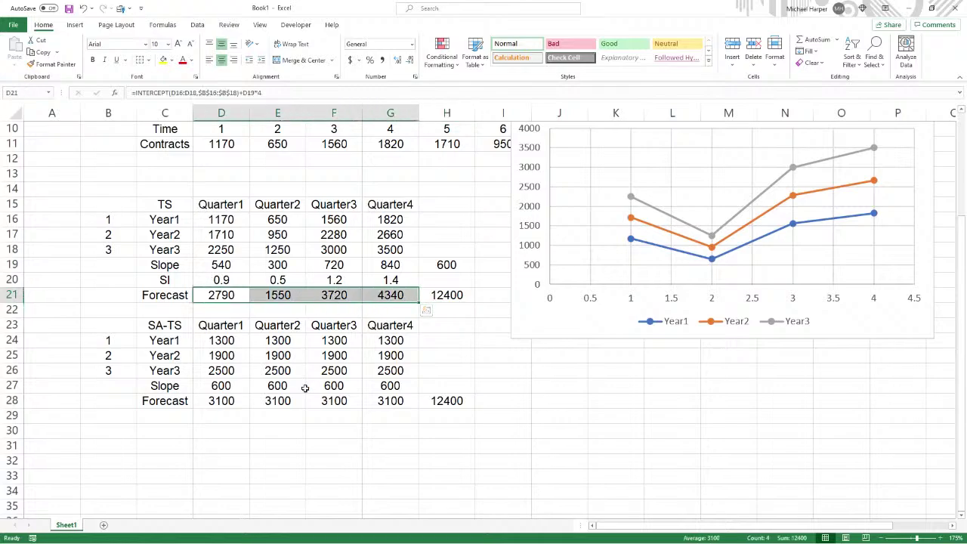
drag(220, 401, 373, 400)
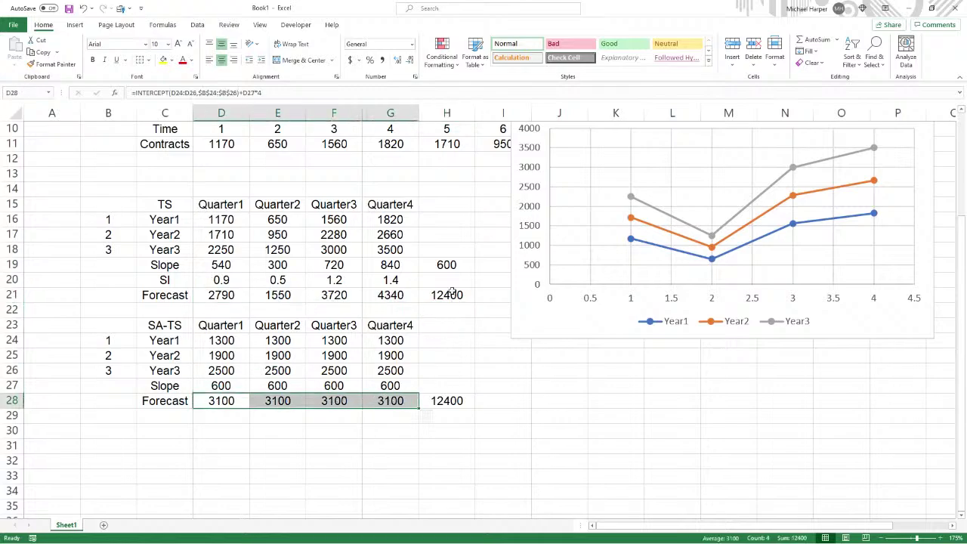
drag(453, 294, 447, 401)
drag(221, 295, 393, 297)
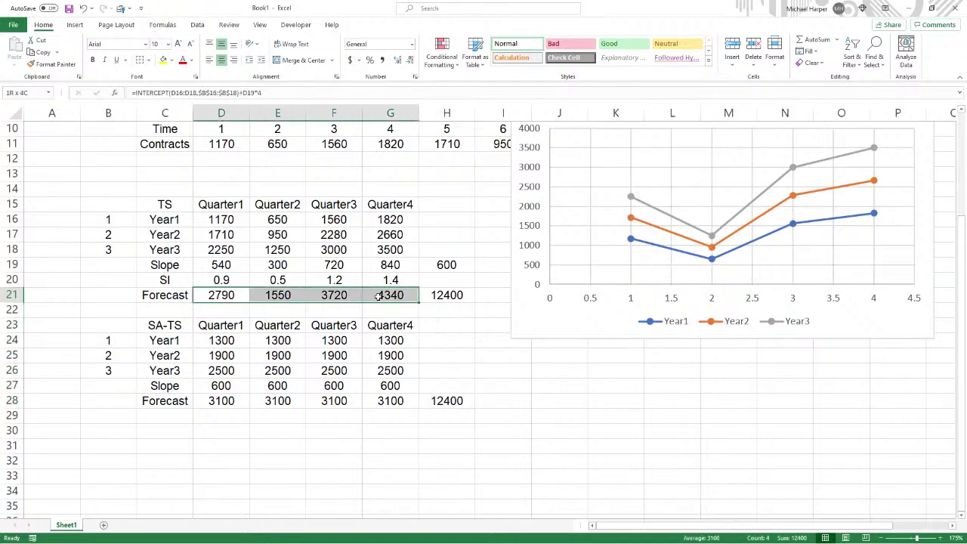
click(227, 399)
key(shift+Right)
key(shift+Right)
key(shift+Right)
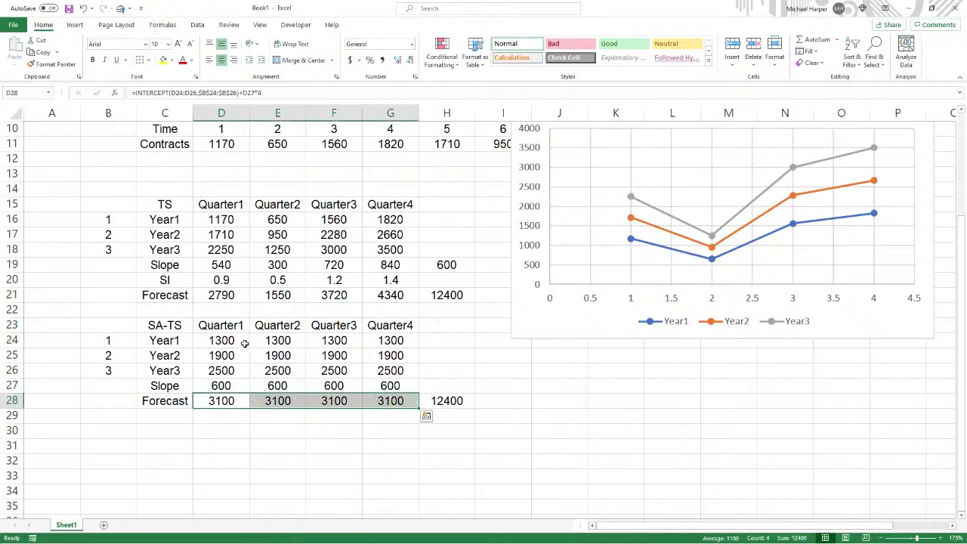
Examine the seasonally adjusted values D24:G26 against the forecasts in D28:G28 and the Quarter1 slope formula in D27
drag(245, 343, 387, 371)
click(232, 402)
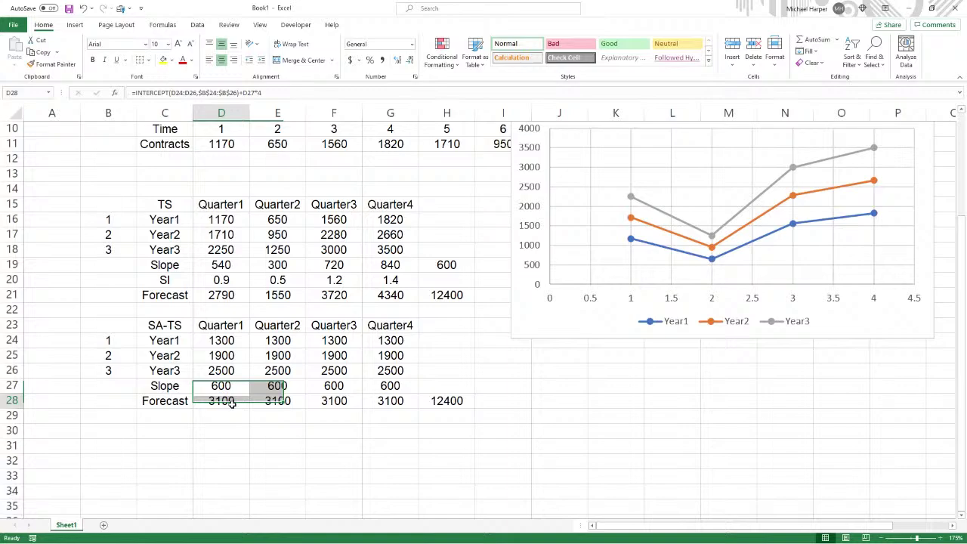
key(shift+Right)
key(shift+Right)
key(shift+Right)
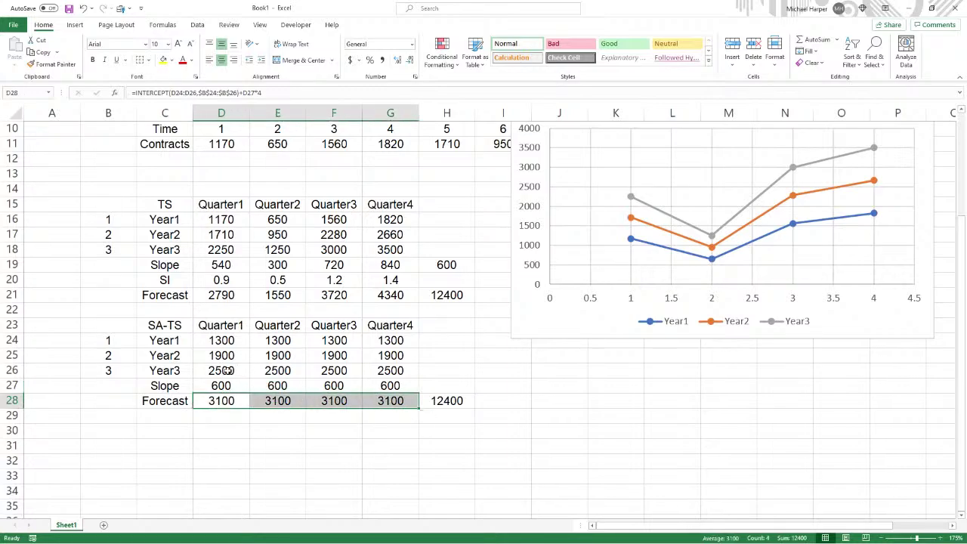
drag(235, 403, 381, 401)
click(226, 386)
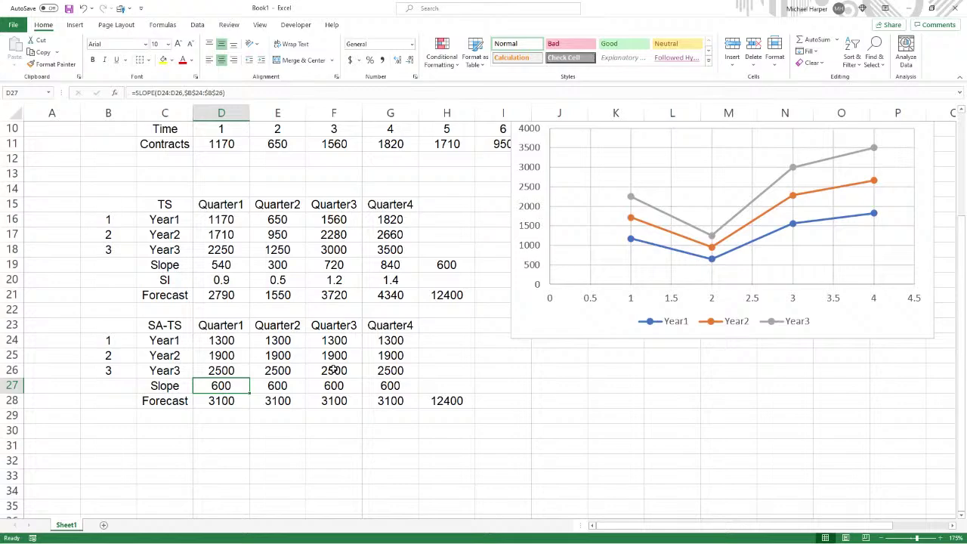
Move the Year1–Year3 line chart away from the data rows so its upper-left corner sits around J15
click(724, 384)
scroll(718, 393, up, 1)
scroll(714, 398, up, 1)
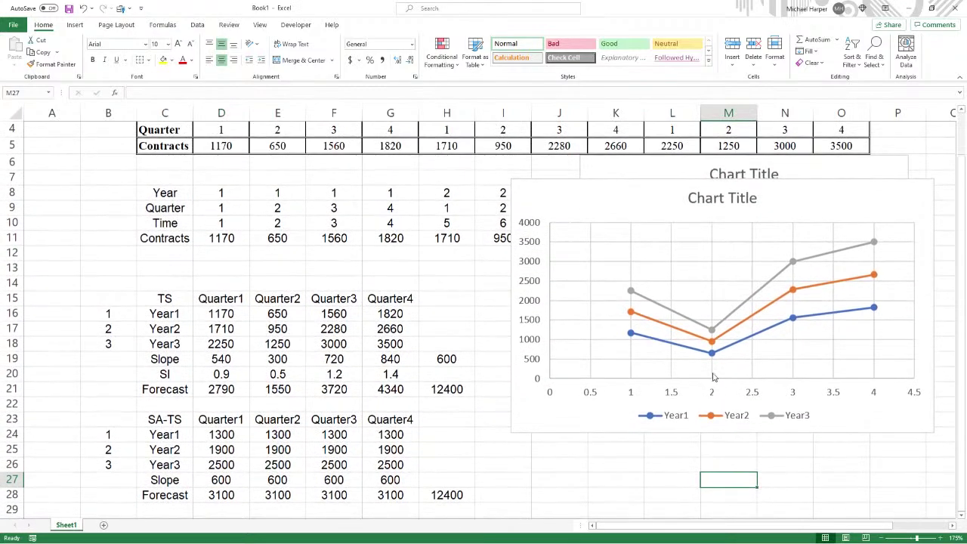
drag(561, 206, 605, 323)
Place the shrunken workbook window beneath Question 1 in the Word homework document to compare its answers with the forecasts in D21:G21
drag(220, 388, 397, 388)
scroll(404, 365, down, 2)
scroll(405, 365, down, 2)
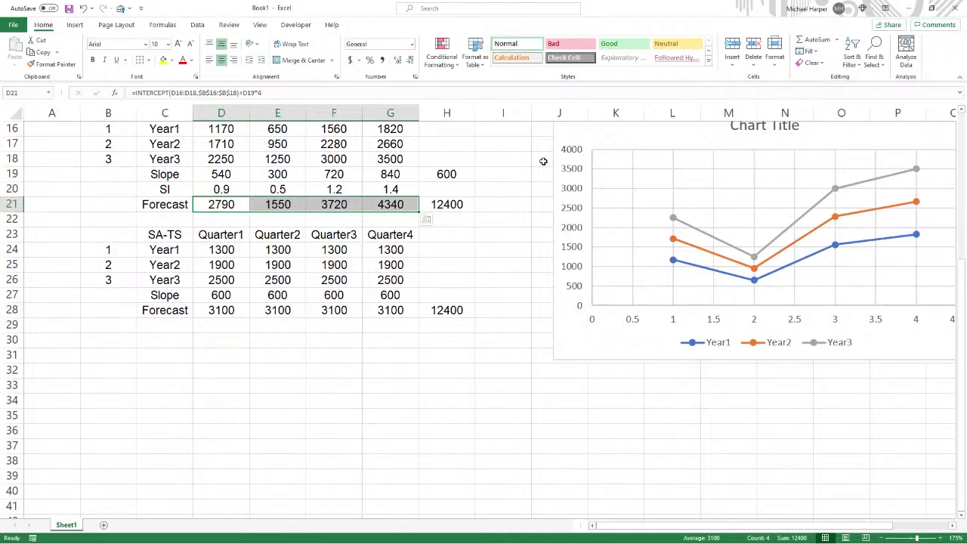
drag(677, 11, 394, 434)
scroll(547, 227, down, 2)
scroll(548, 227, down, 4)
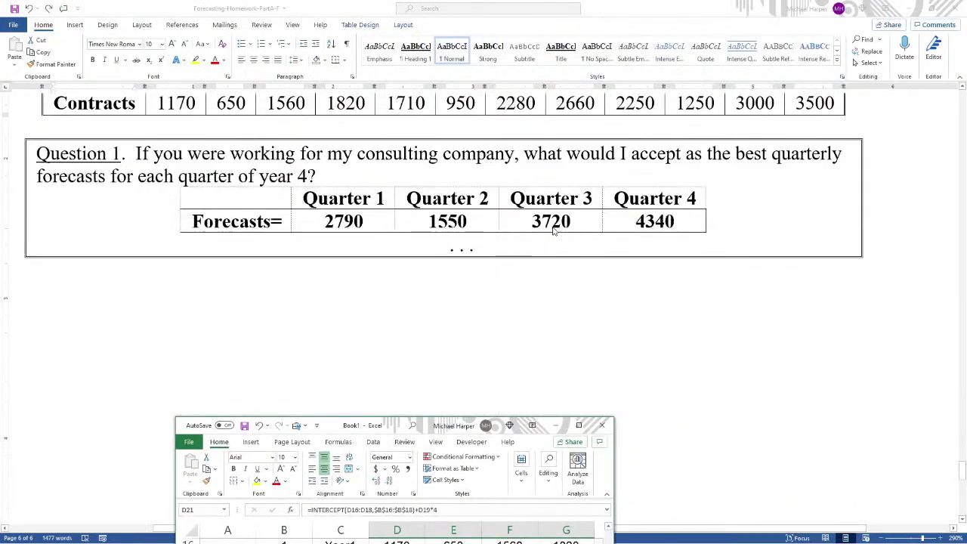
drag(385, 429, 355, 280)
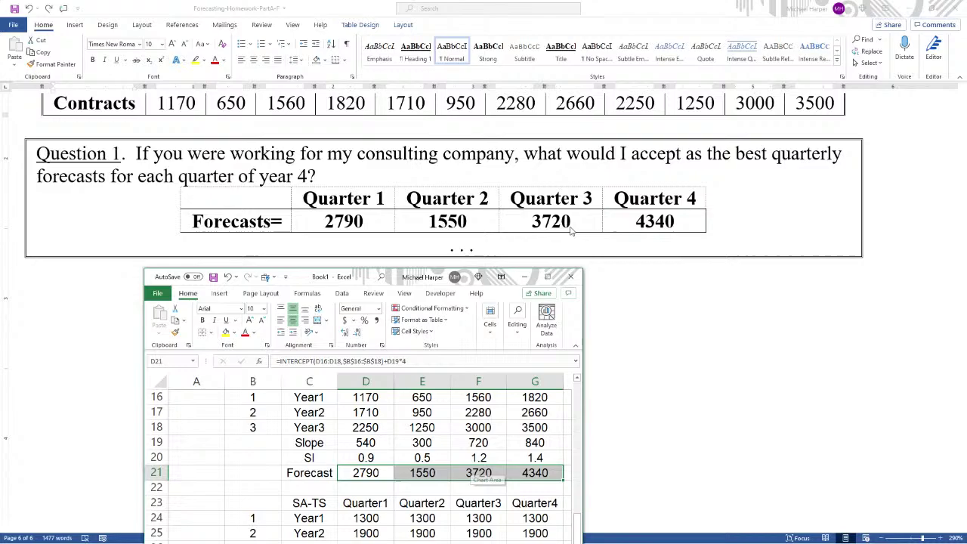
Examine the SA-TS forecasts, seasonal indexes and adjusted values in the maximized workbook, and return to the Word homework document
click(551, 281)
scroll(300, 225, up, 1)
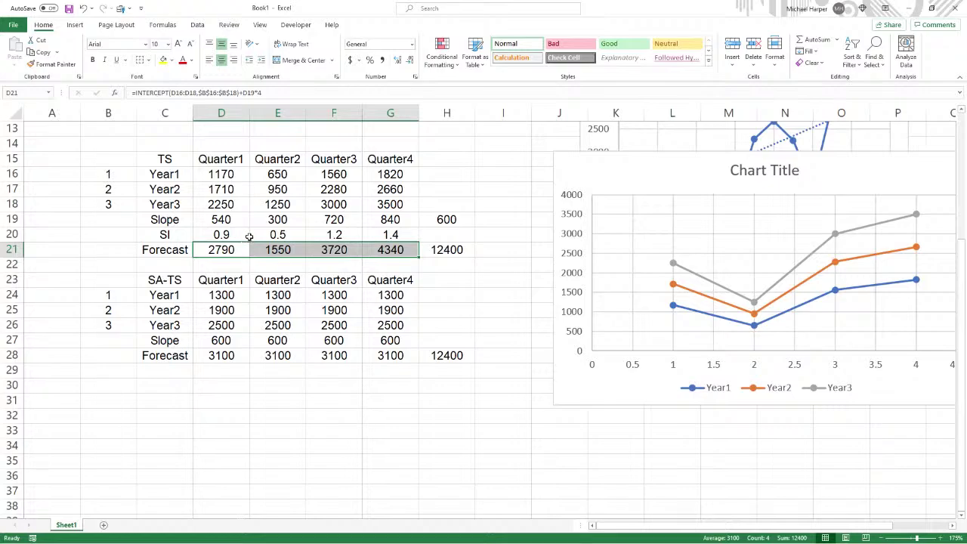
drag(227, 358, 386, 352)
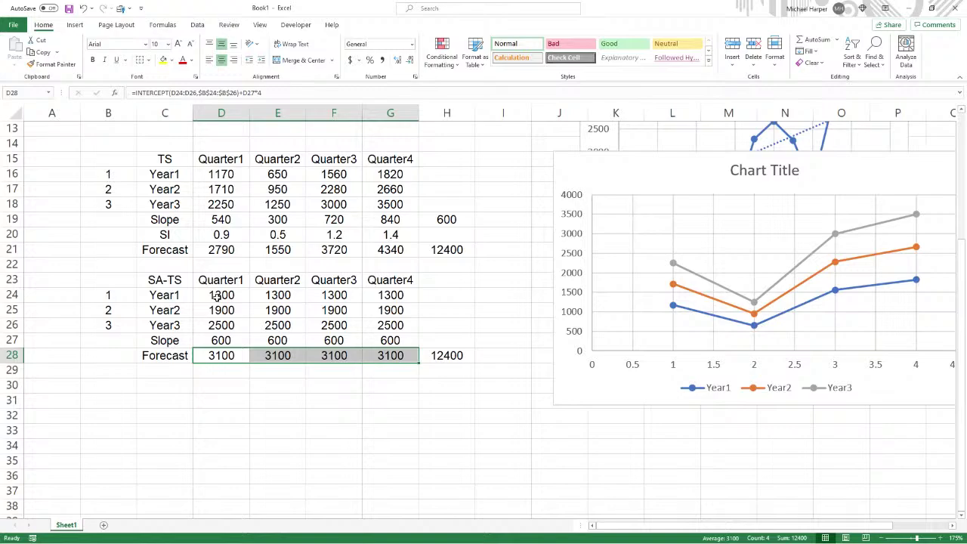
drag(223, 235, 392, 235)
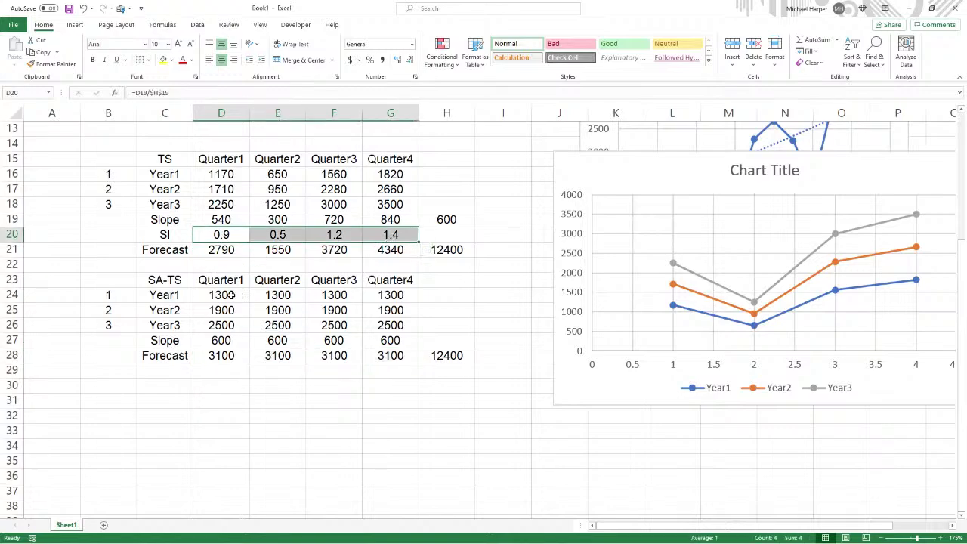
drag(230, 296, 386, 325)
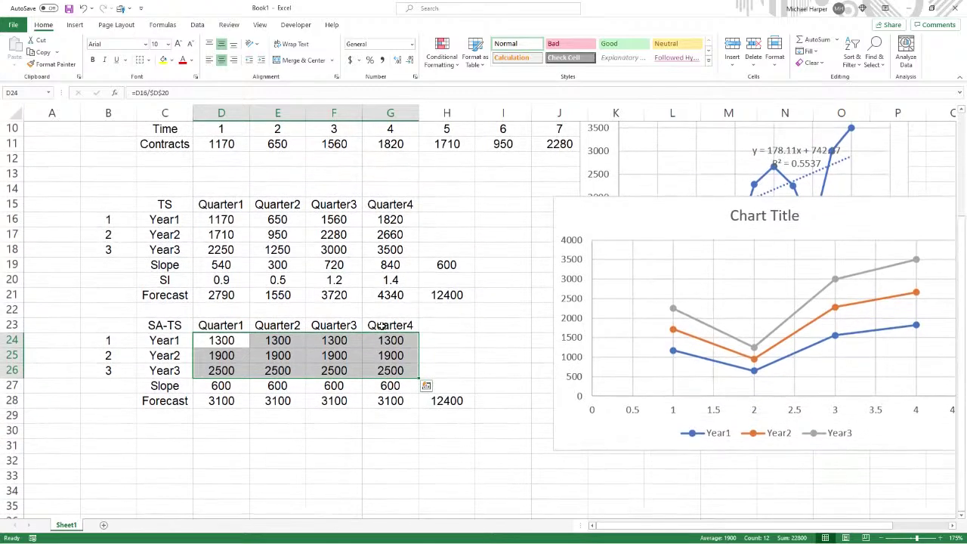
scroll(384, 325, up, 1)
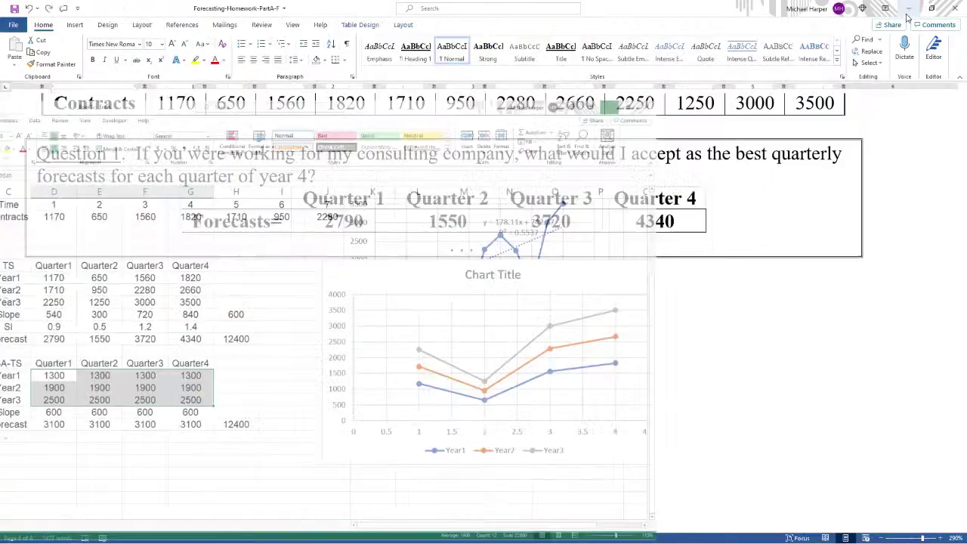
click(909, 7)
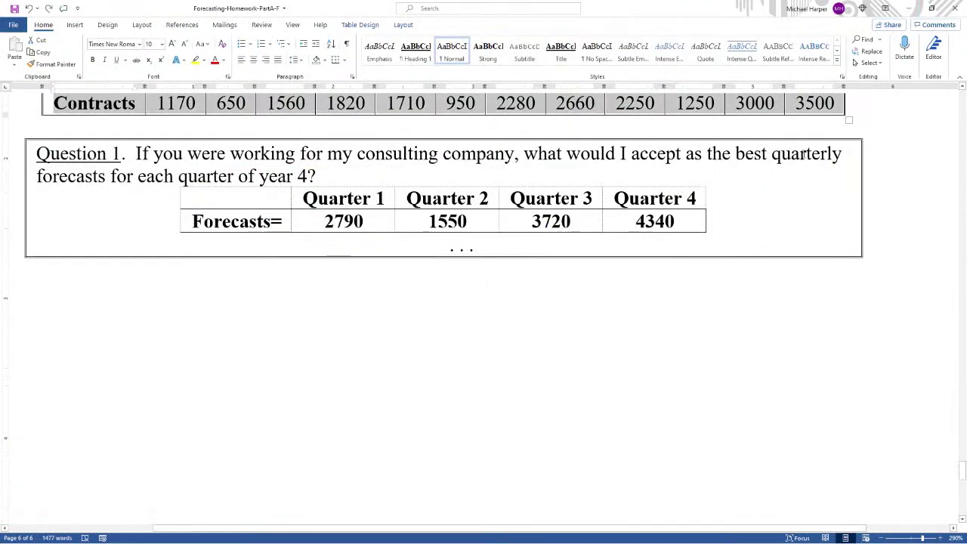